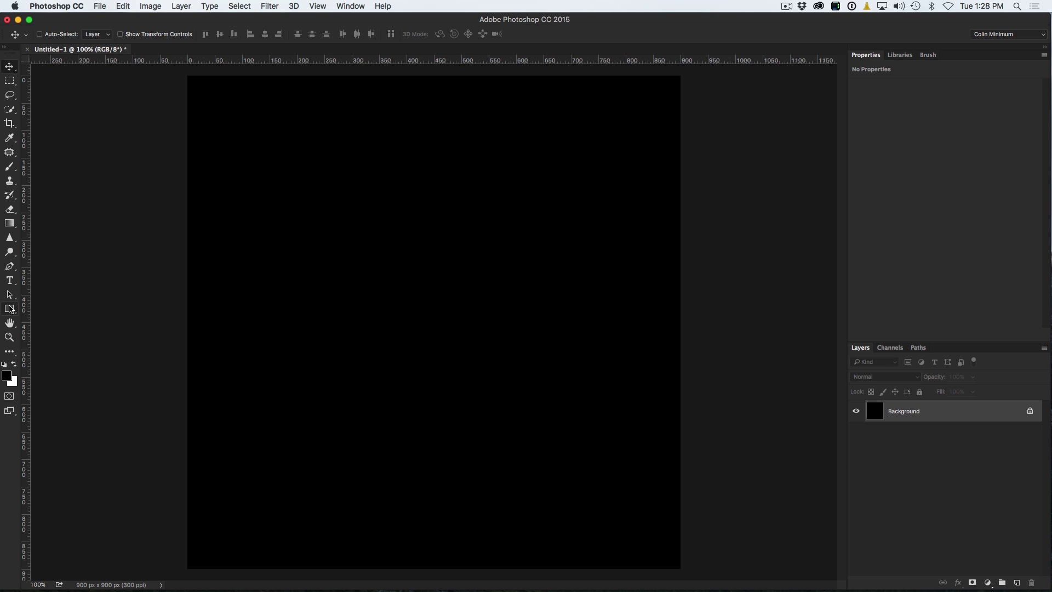
Set up the Custom Shape tool in Shape mode with a light gray fill
left_click(10, 308)
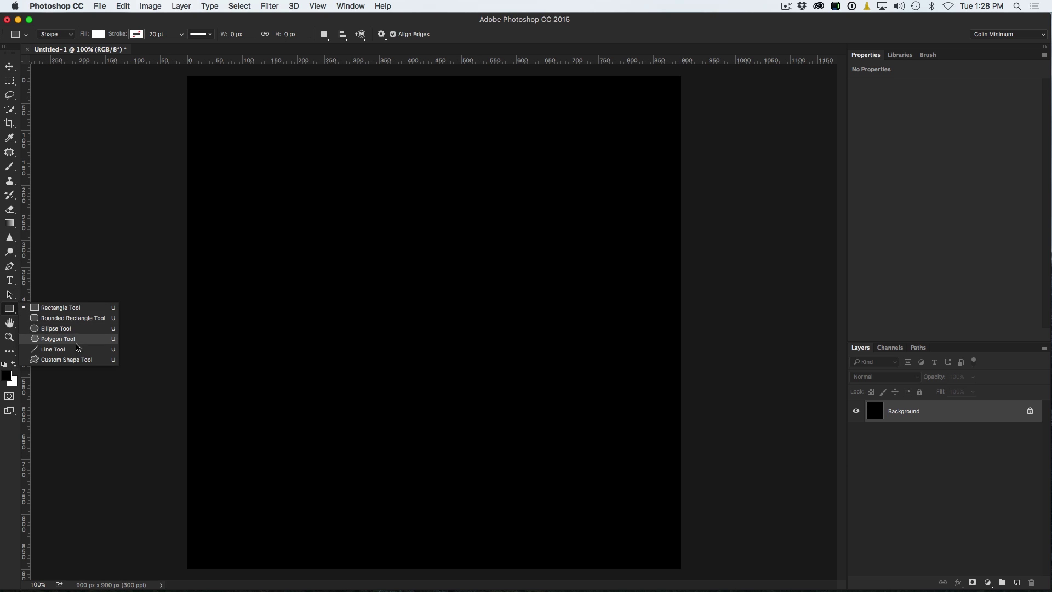
left_click(77, 359)
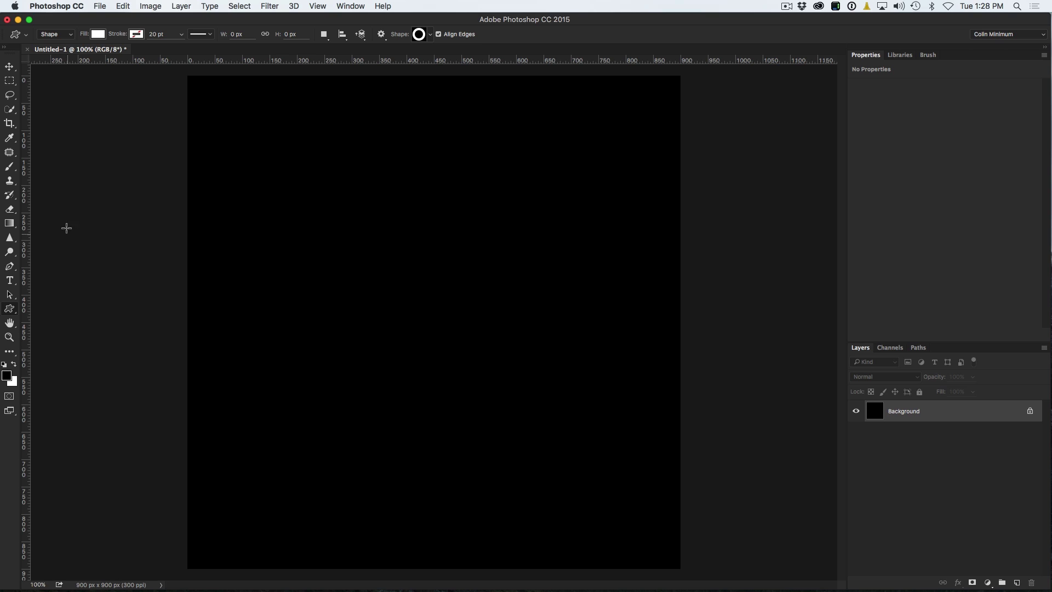
left_click(70, 37)
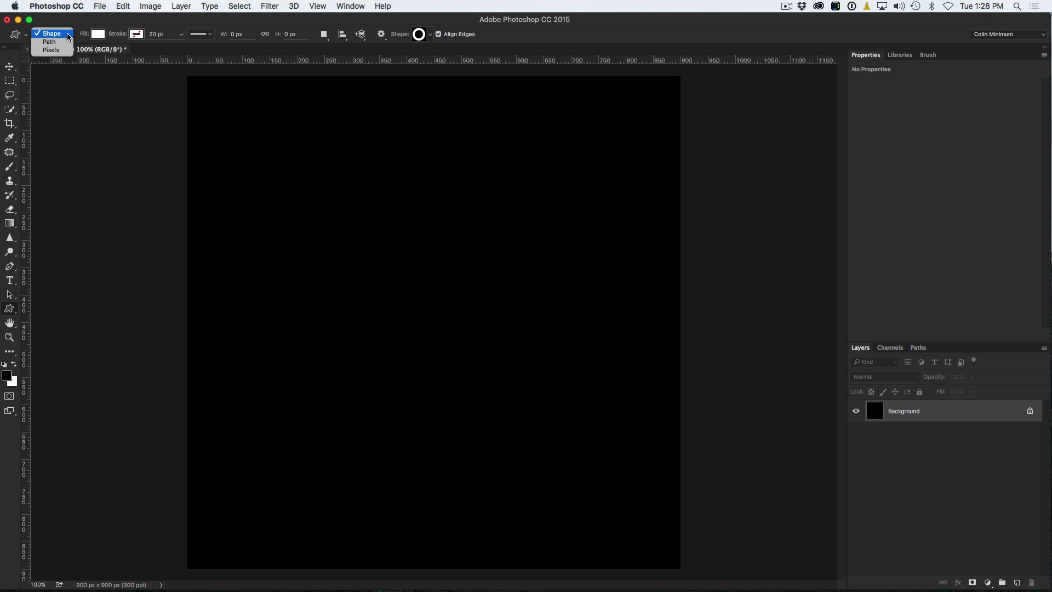
left_click(68, 35)
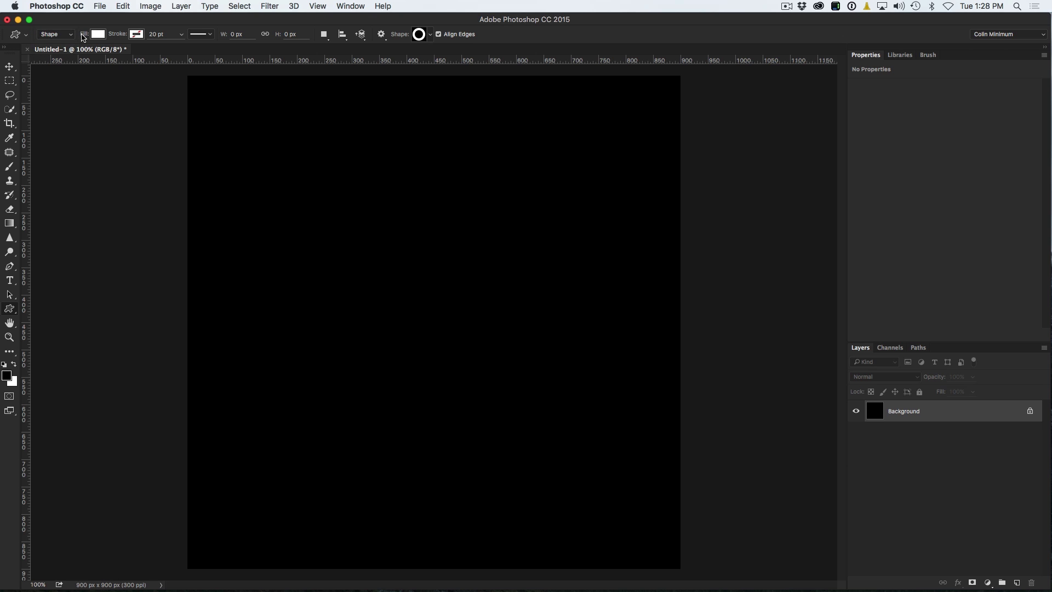
left_click(98, 35)
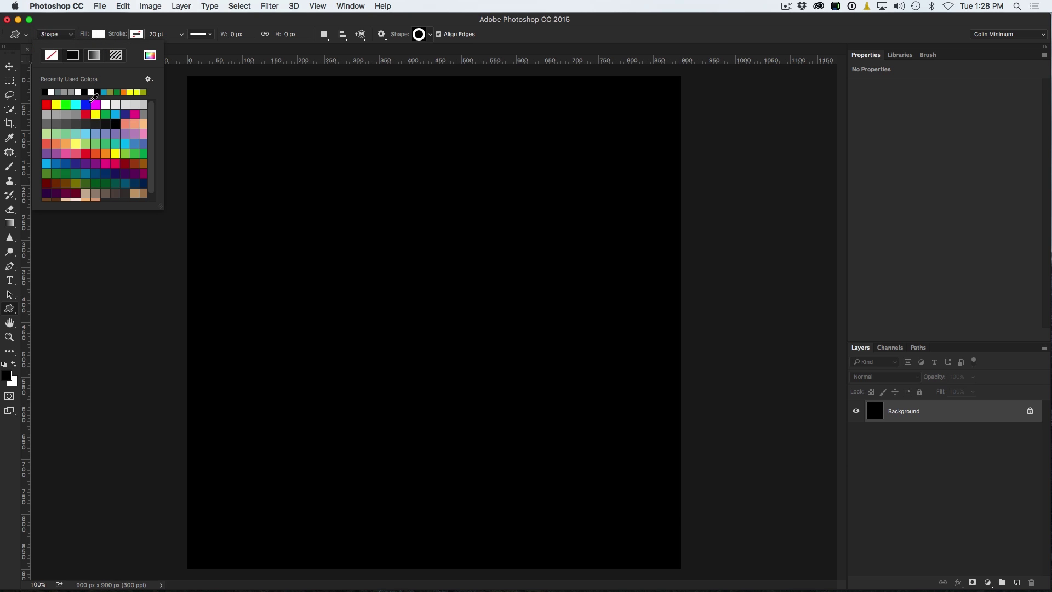
left_click(66, 116)
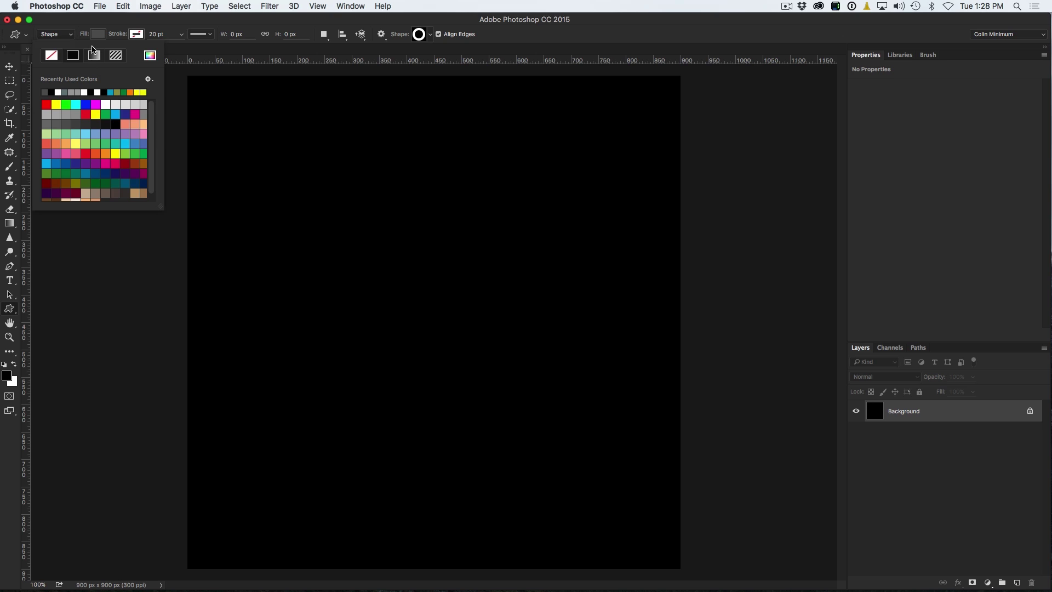
left_click(47, 113)
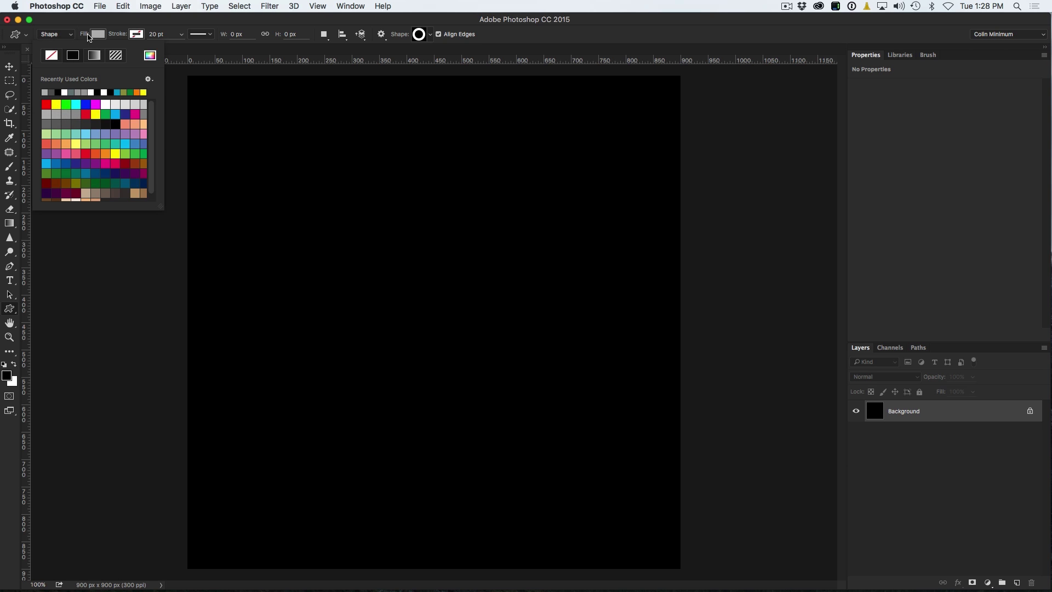
left_click(95, 24)
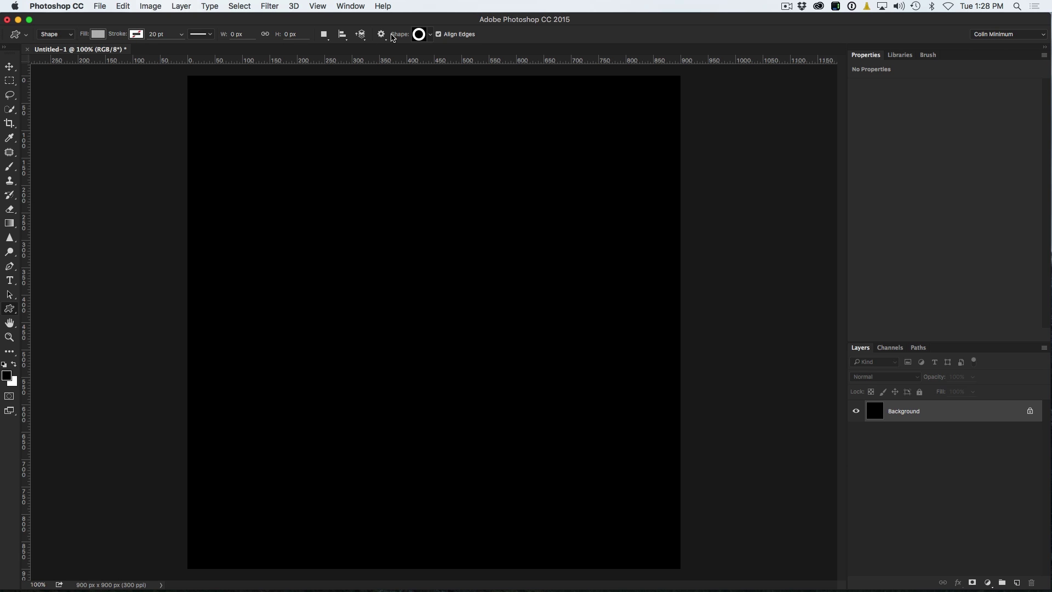
Draw a ring about 518 by 518 px near the canvas centre using the thick ring custom shape
left_click(432, 36)
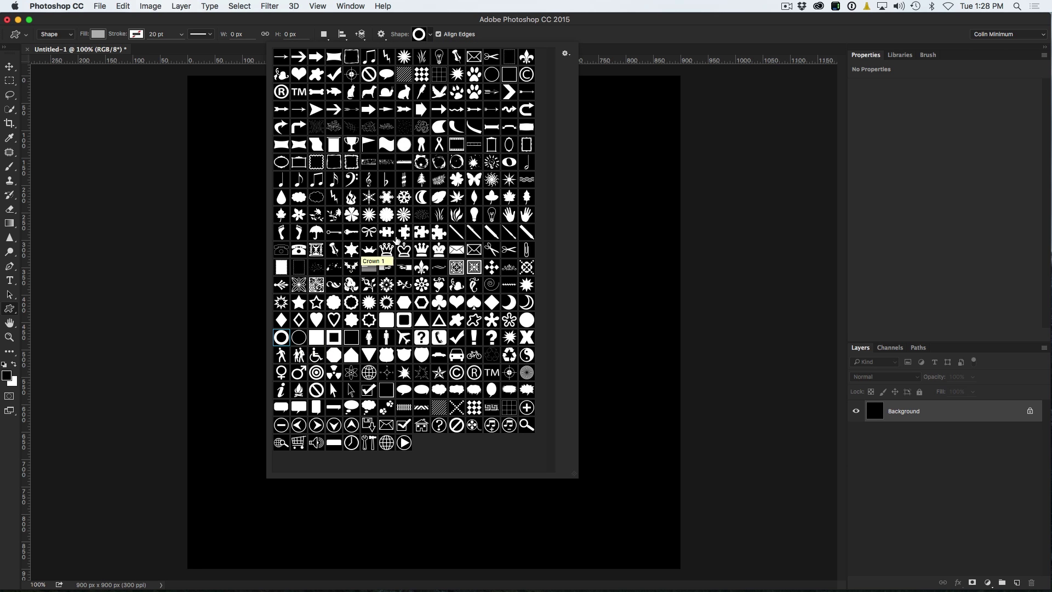
left_click(565, 54)
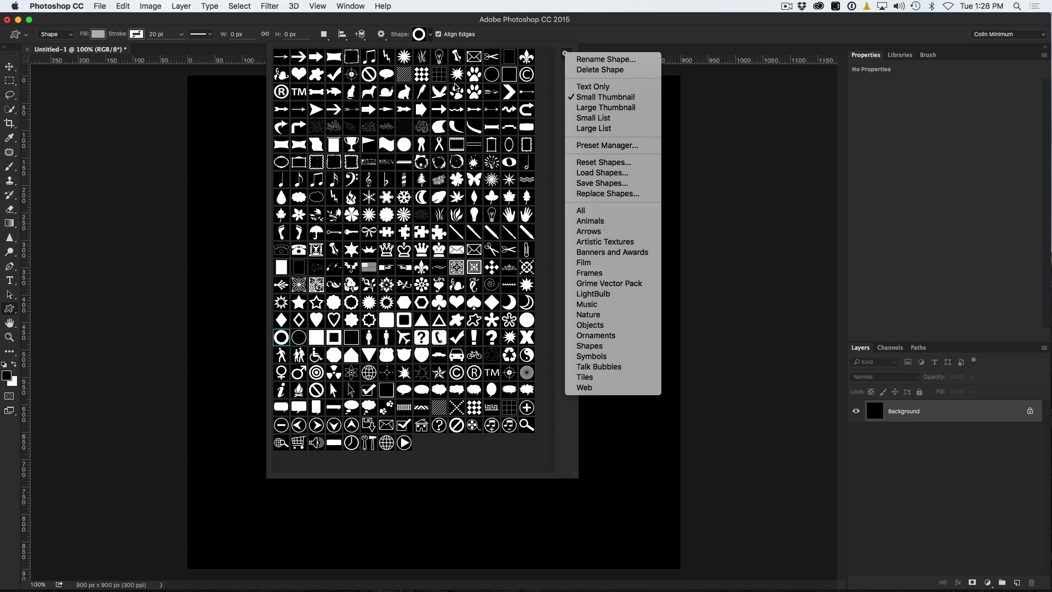
left_click(524, 38)
left_click(597, 67)
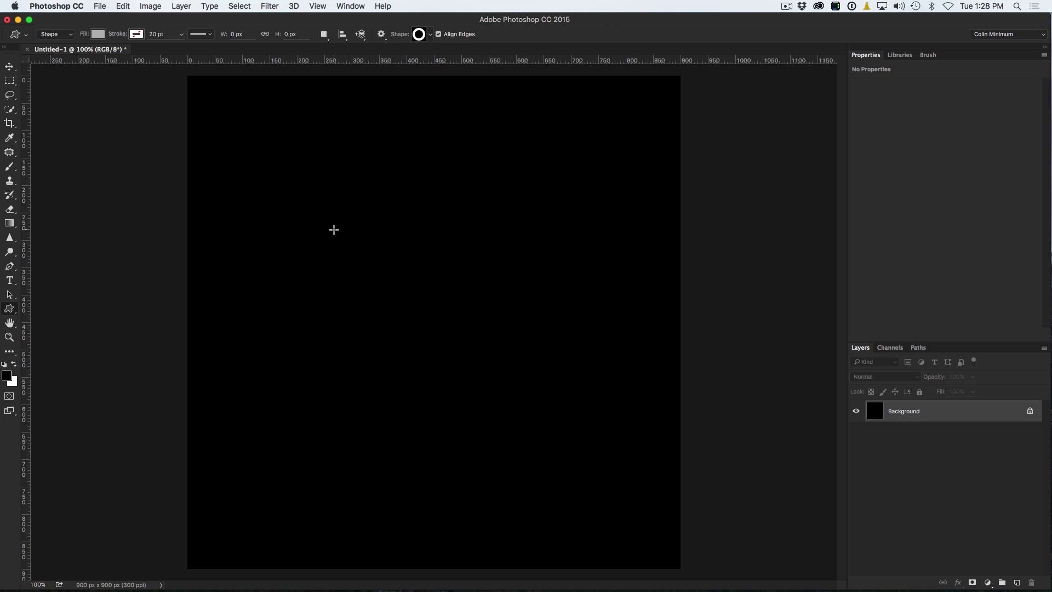
left_click_drag(292, 222, 754, 449)
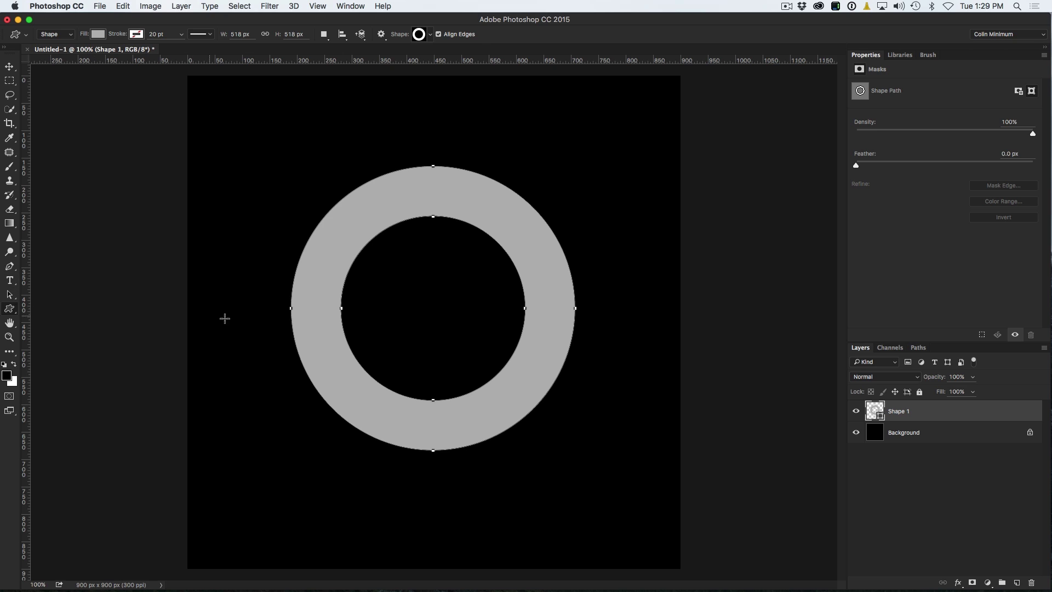
Move the top and bottom anchor points of the ring's inner circle outward by about 20 px each
left_click(11, 293)
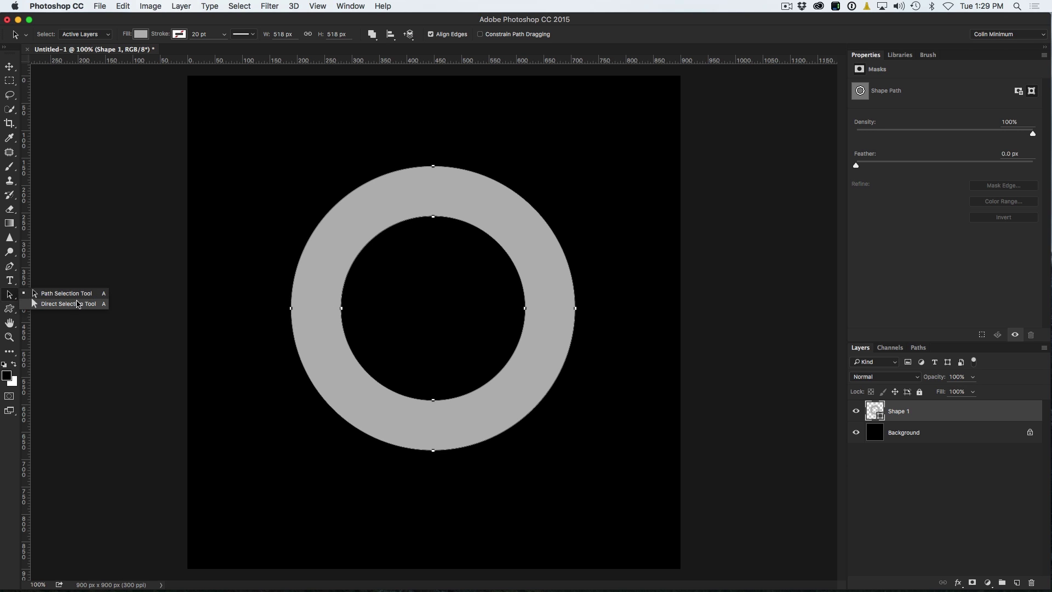
left_click(79, 306)
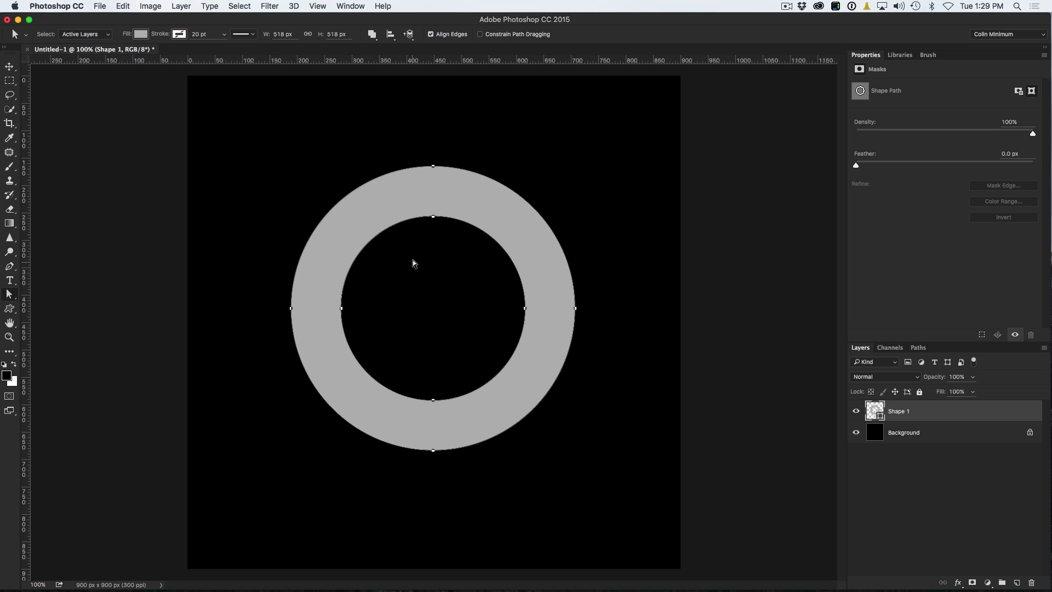
left_click(434, 221)
key("shift+Up")
key("shift+Up")
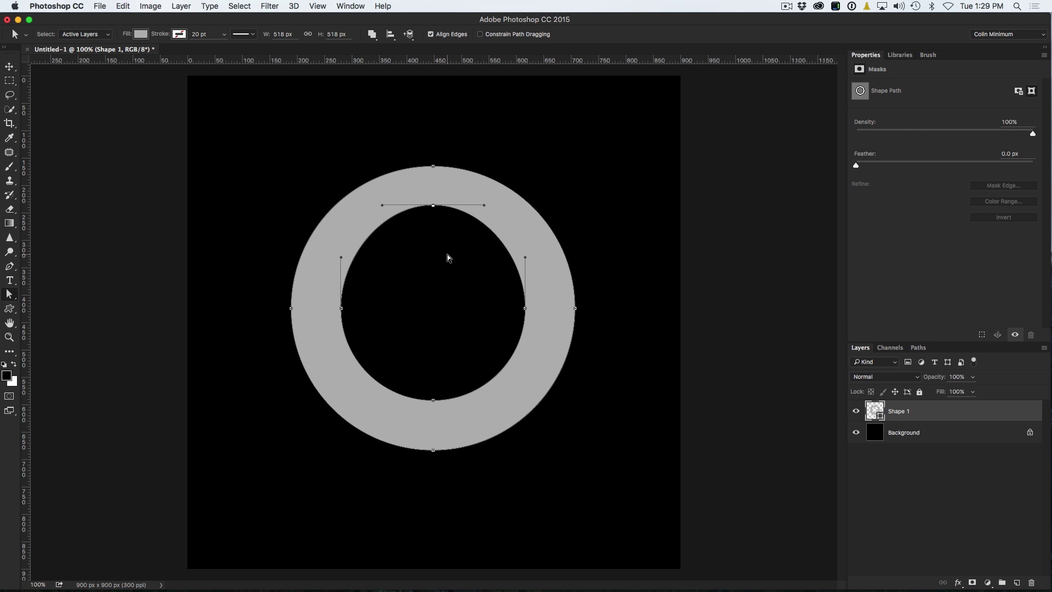
left_click_drag(441, 403, 441, 403)
key("shift+Down")
key("shift+Down")
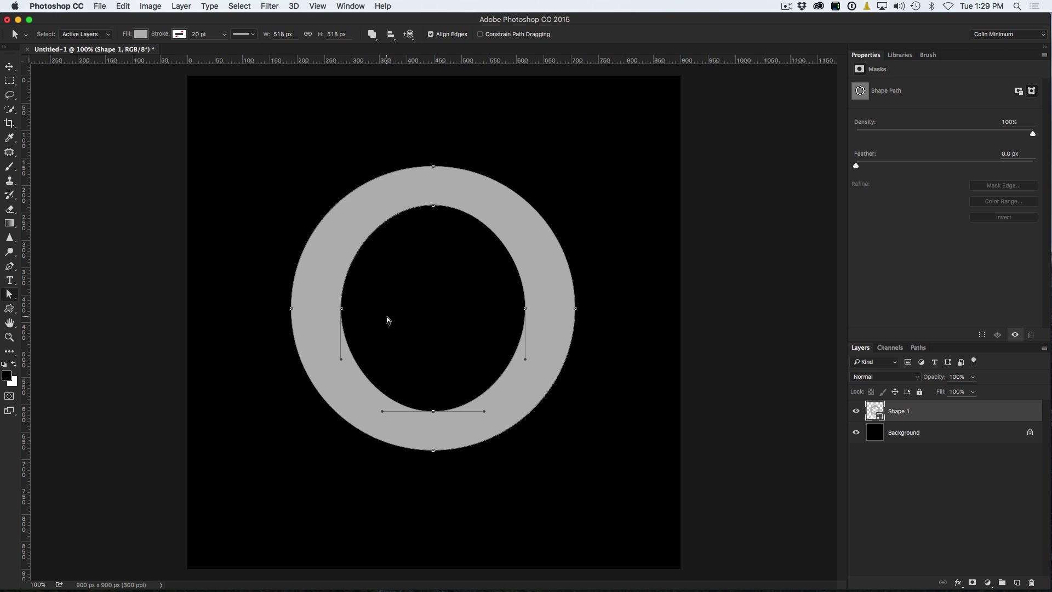
Move the left and right anchor points of the ring's inner circle outward by about 20 px each
left_click_drag(379, 333, 333, 297)
key("shift+Left")
key("shift+Left")
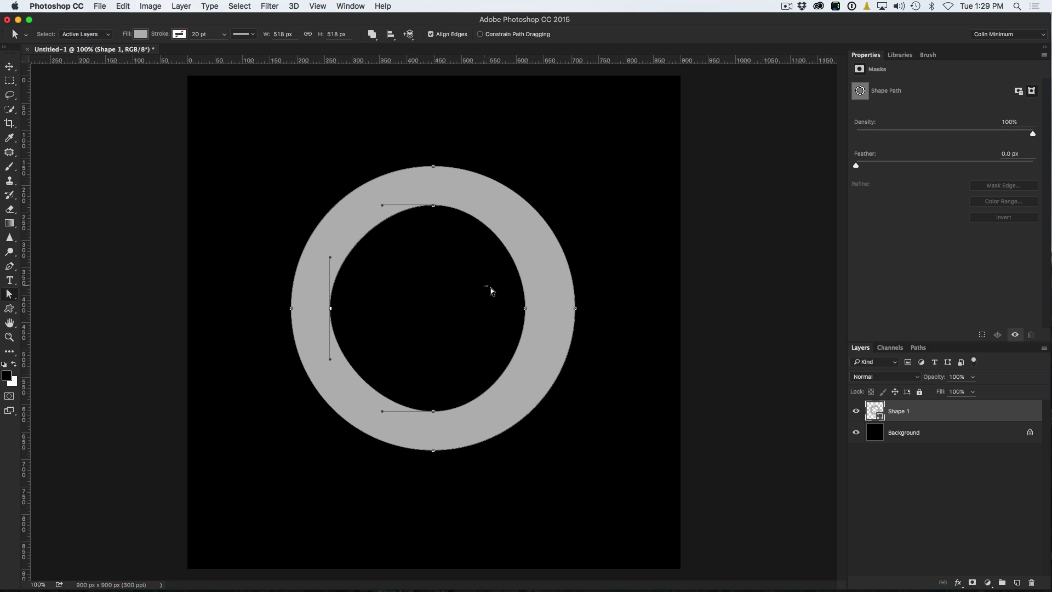
left_click_drag(537, 321, 537, 321)
key("shift+Right")
key("shift+Right")
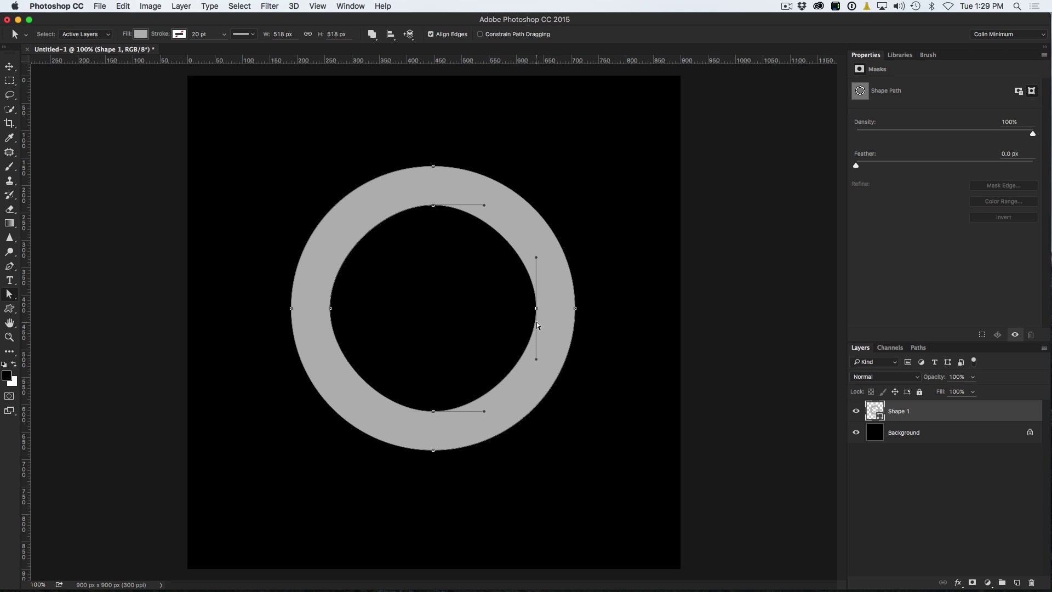
left_click(10, 68)
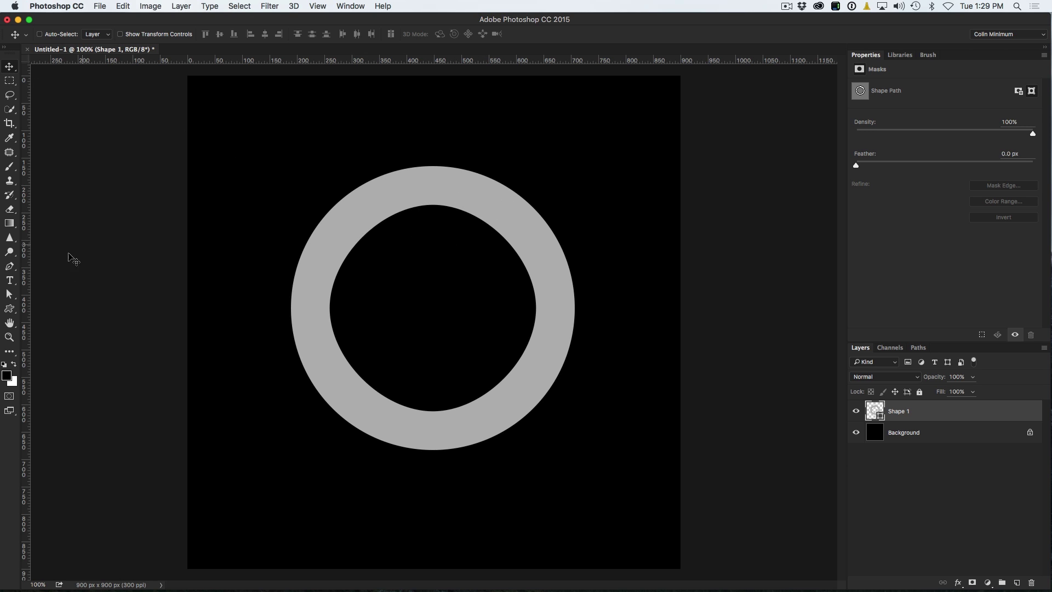
Lengthen the direction handles of the inner circle's bottom and top anchor points to round out its curve
left_click(5, 312)
left_click(5, 312)
left_click(10, 295)
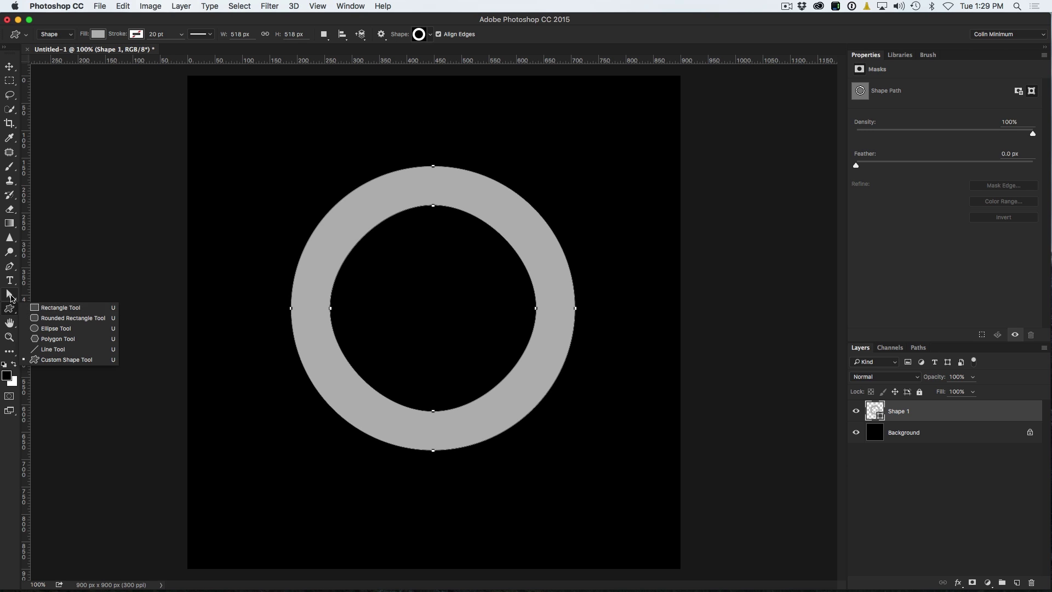
left_click(66, 304)
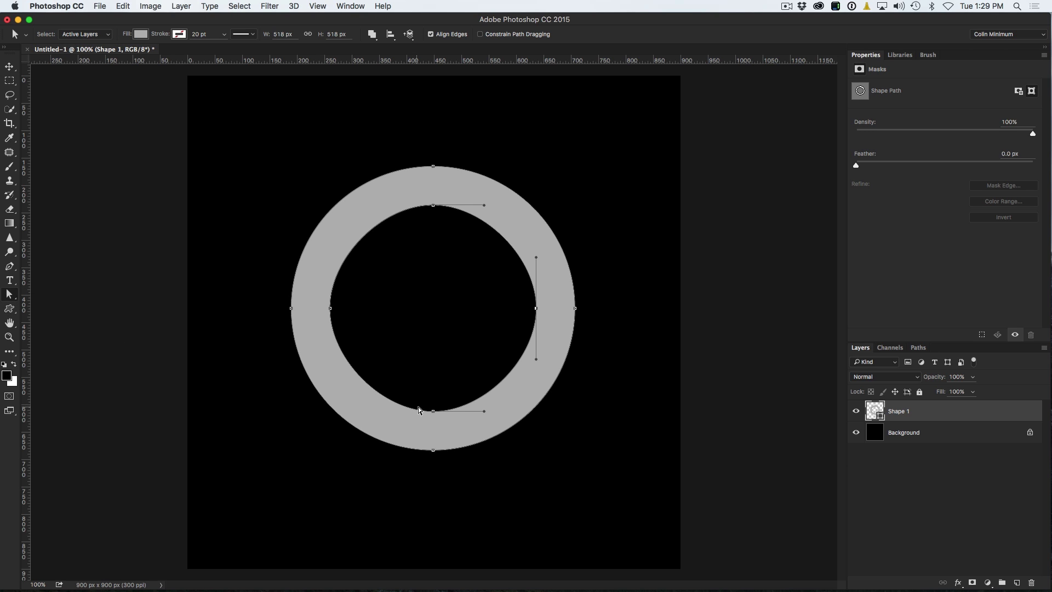
left_click_drag(399, 389, 459, 431)
left_click_drag(483, 410, 499, 410)
left_click_drag(383, 411, 374, 411)
left_click(433, 205)
left_click_drag(485, 205, 493, 205)
left_click_drag(380, 202, 371, 205)
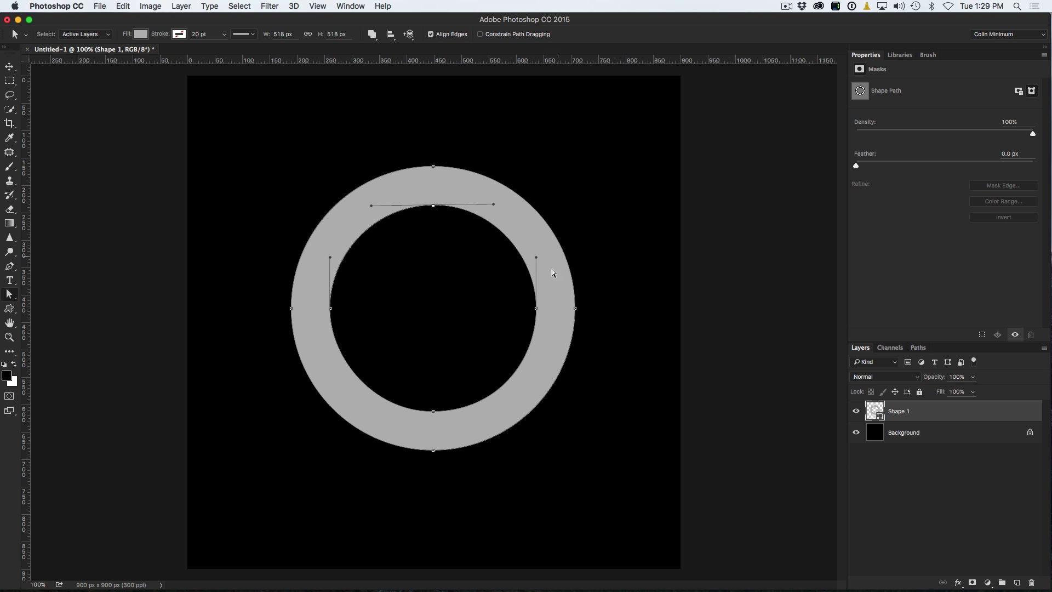
left_click(9, 68)
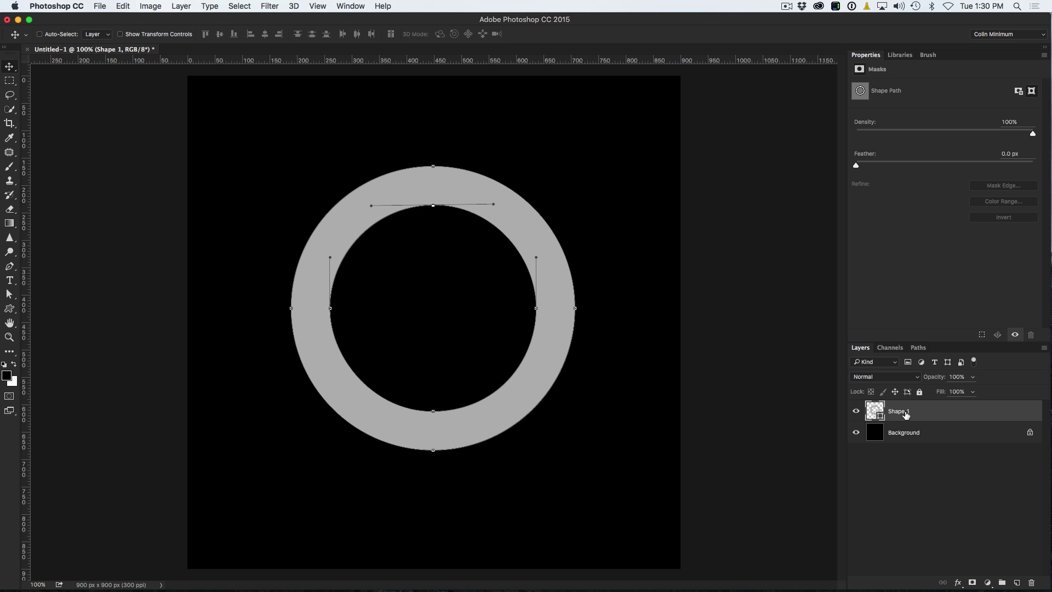
Draw a gray rectangle about 471 by 69 px on a new layer and move it across the ring's middle
left_click(1016, 582)
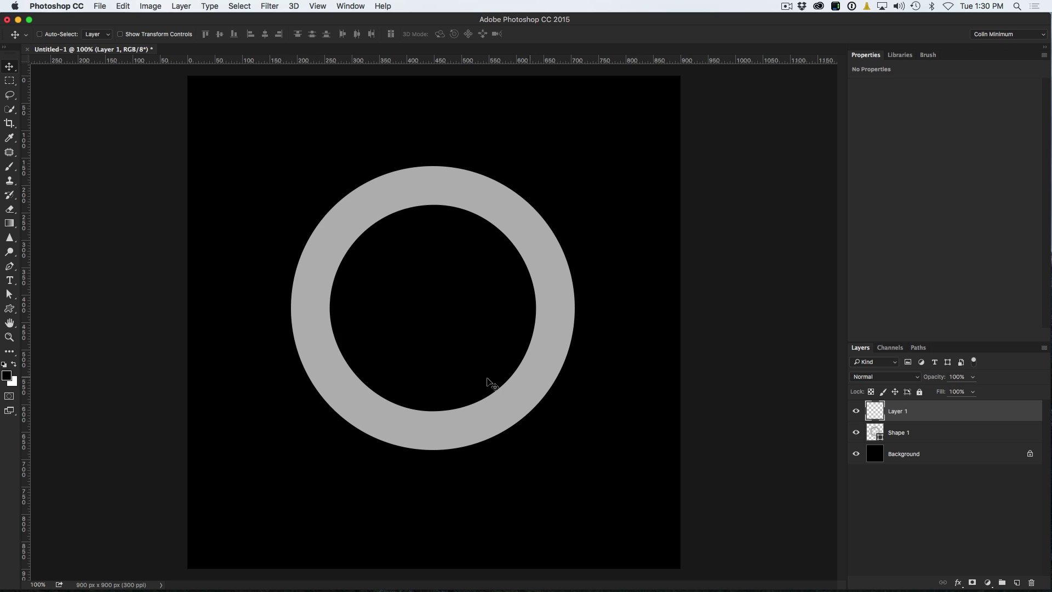
left_click(8, 315)
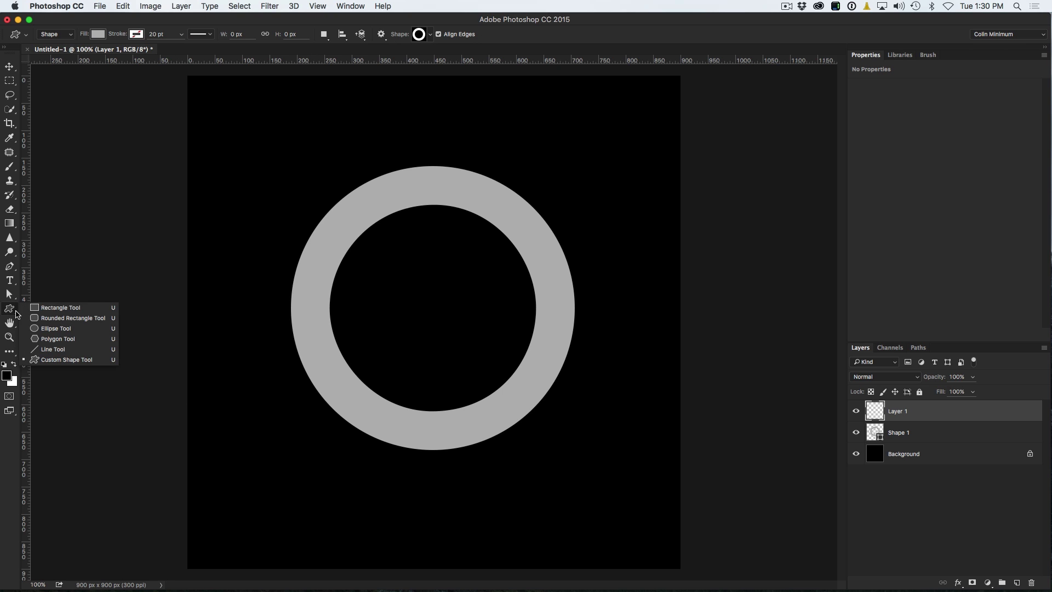
left_click(61, 308)
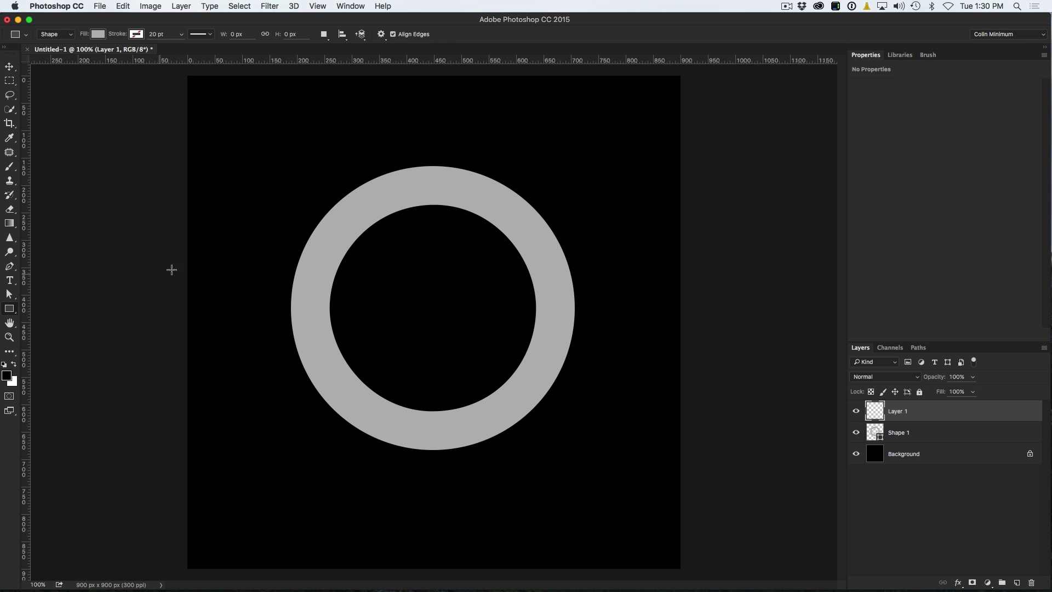
left_click_drag(213, 145, 551, 204)
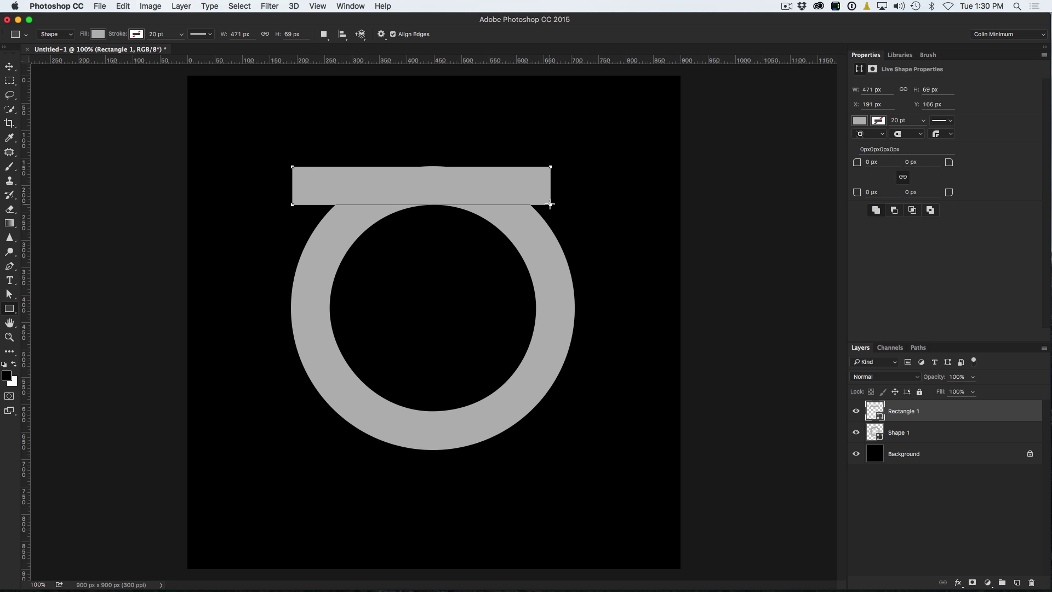
left_click(11, 66)
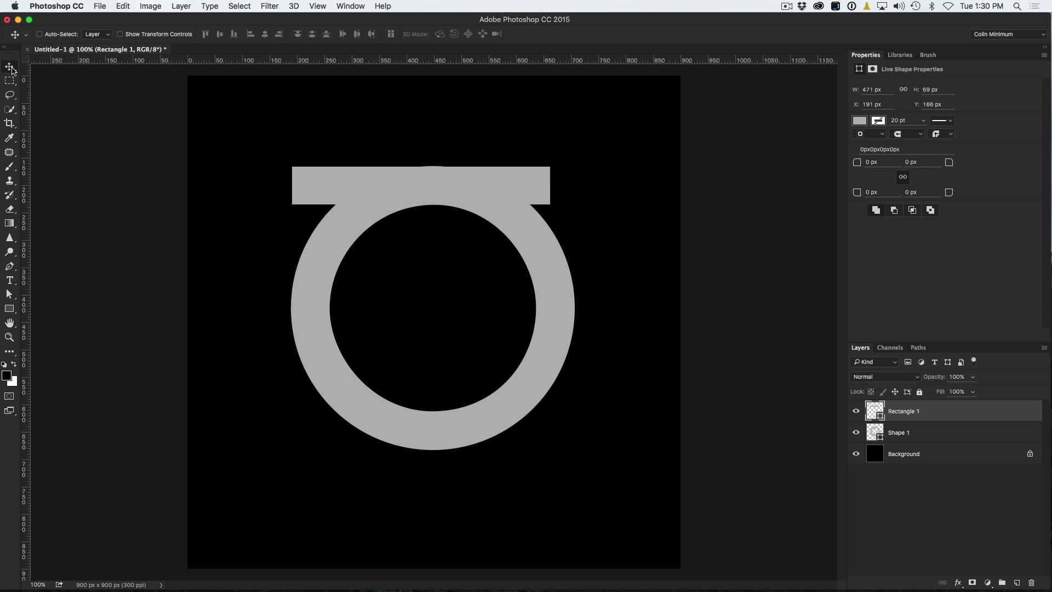
left_click_drag(544, 180, 544, 313)
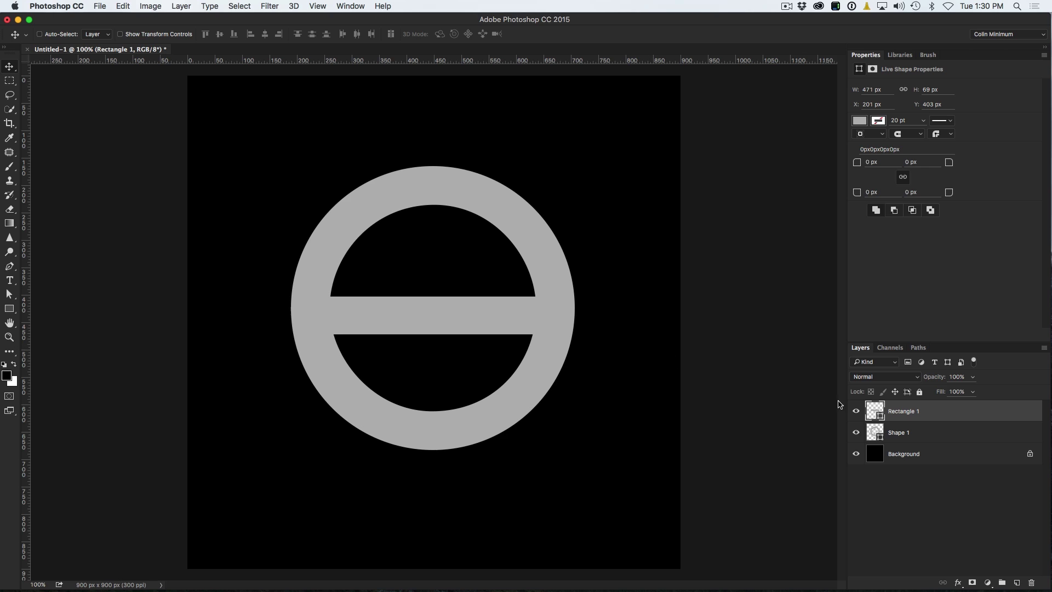
Place a horizontal and a vertical guide through the ring's centre, using its Free Transform centre as reference
left_click(888, 434)
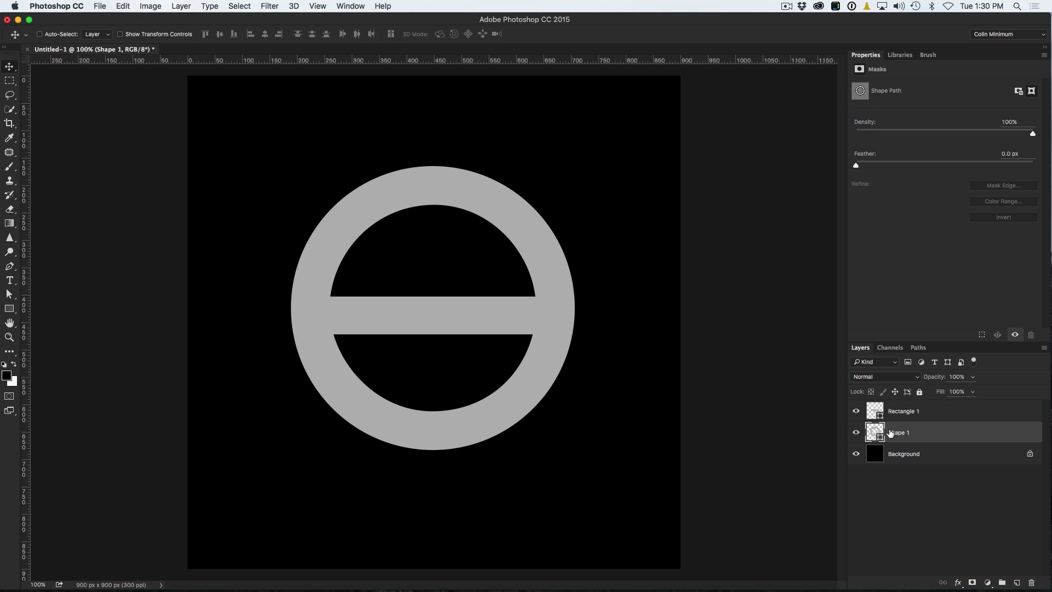
key("super+t")
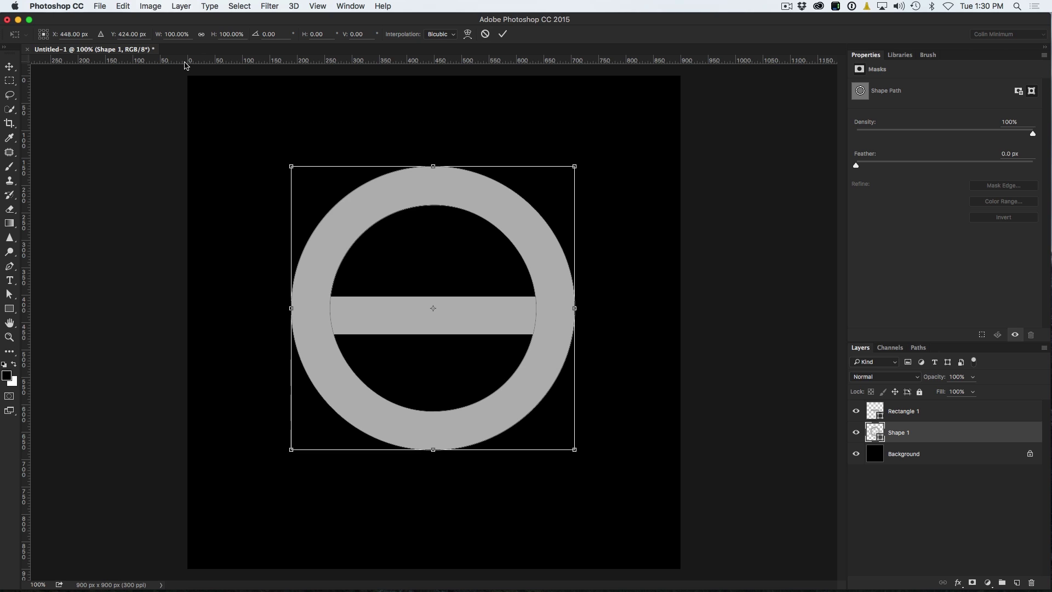
left_click_drag(262, 64, 267, 309)
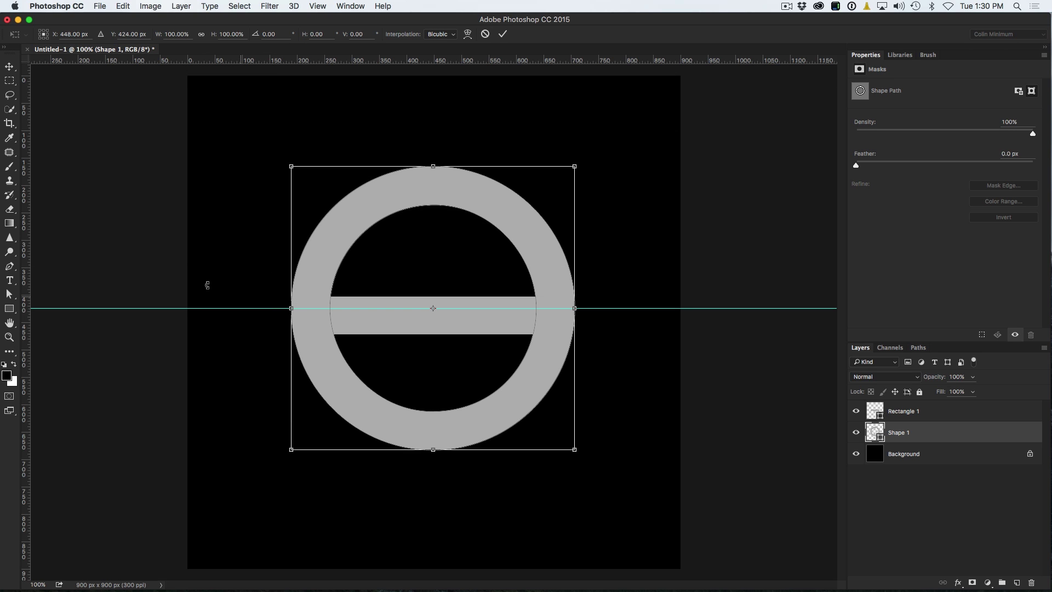
left_click_drag(26, 266, 433, 276)
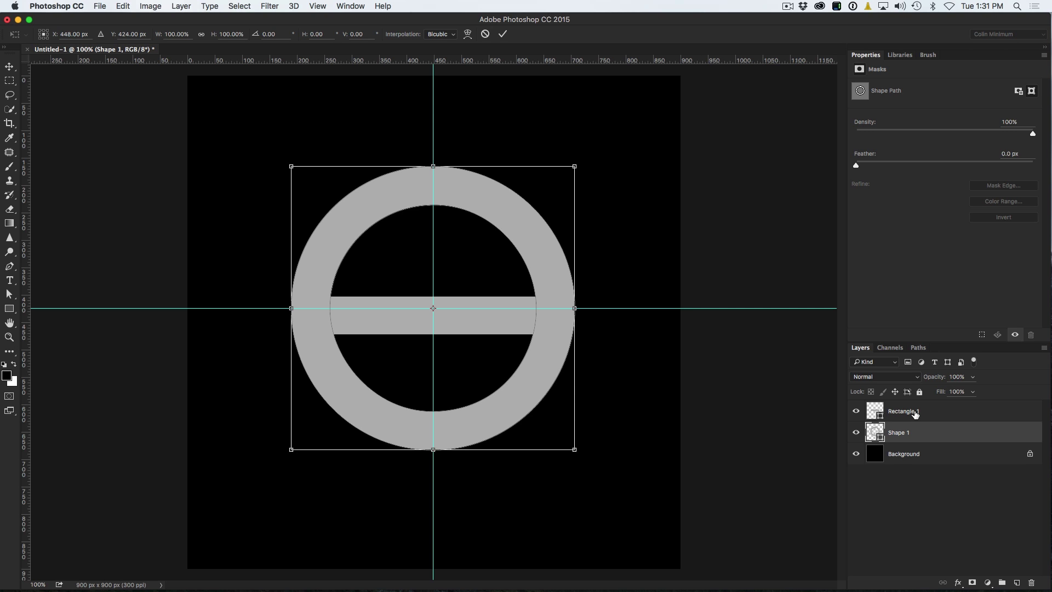
key("Return")
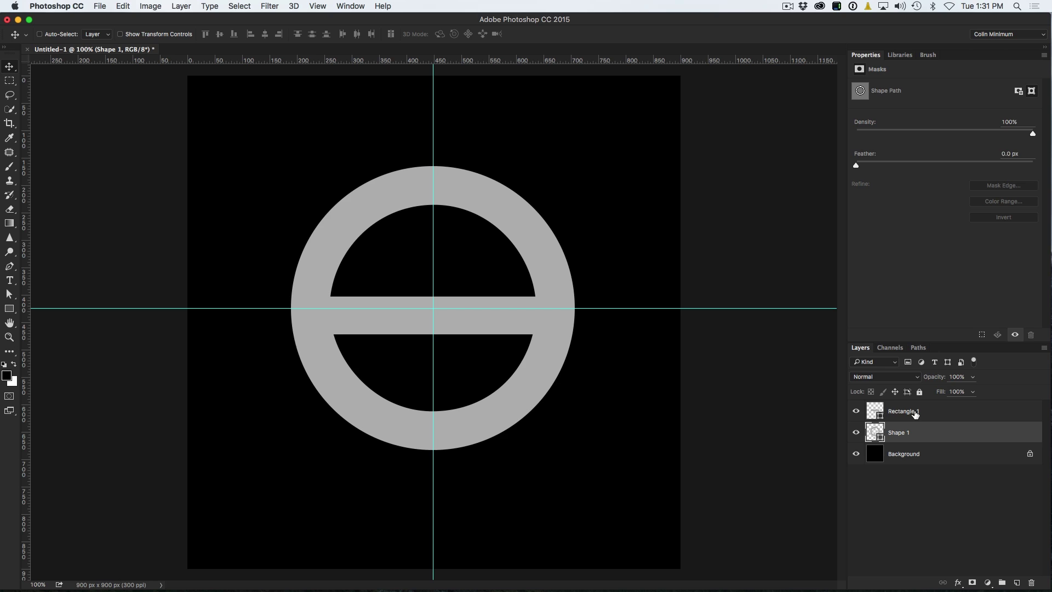
Nudge the horizontal bar up 13 px and right 11 px so that its centre sits on the guides' intersection
left_click(915, 415)
key("super+t")
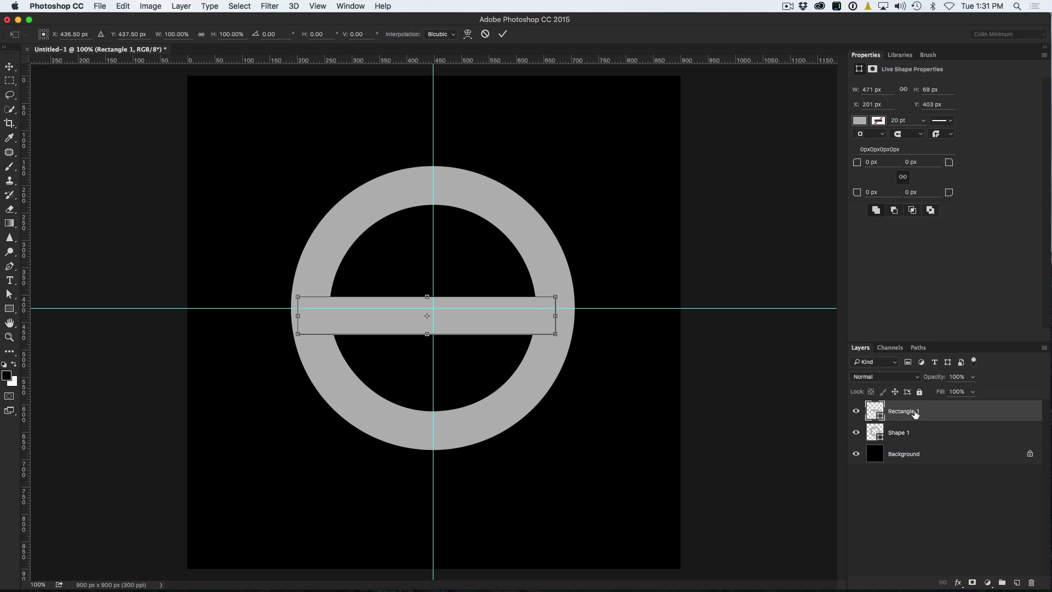
key("Up")
key("Up")
key("Up")
key("Up")
key("Up")
key("Up")
key("Up")
key("Up")
key("Up")
key("Up")
key("Up")
key("Up")
key("Up")
key("Up")
key("Down")
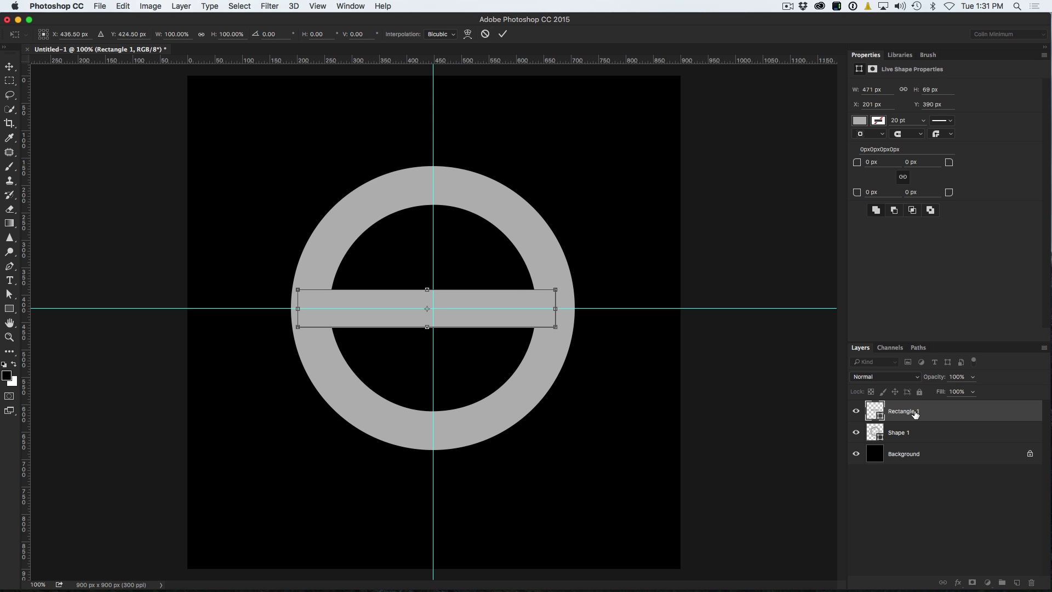
key("Right")
key("Right")
key("Right")
key("Right")
key("Right")
key("Right")
key("Right")
key("Right")
key("Right")
key("Right")
key("Return")
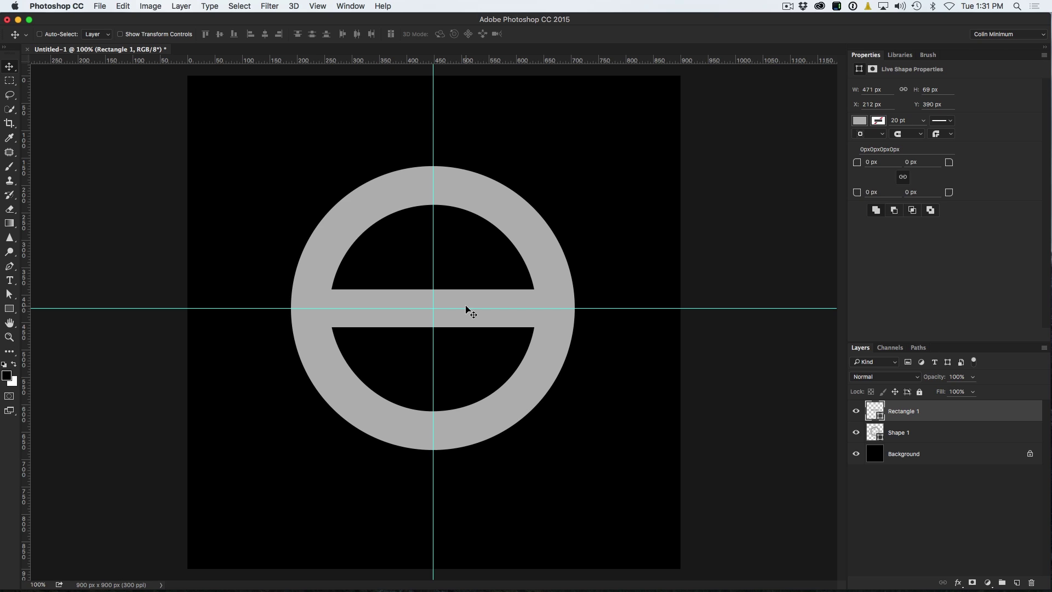
Rotate the bar about 45° clockwise around its centre so that it crosses the ring diagonally
key("super")
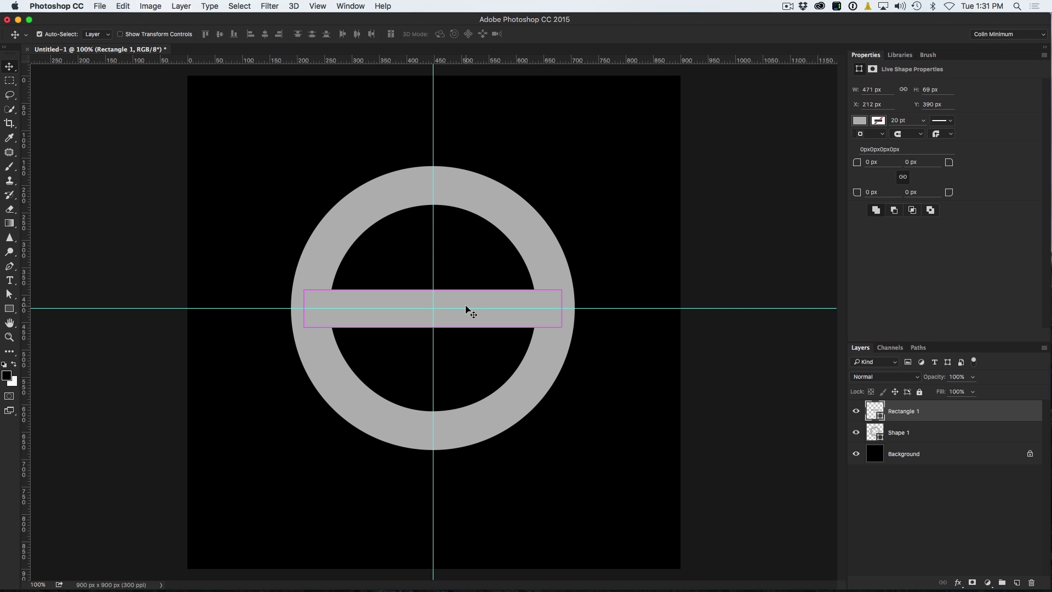
key("super+t")
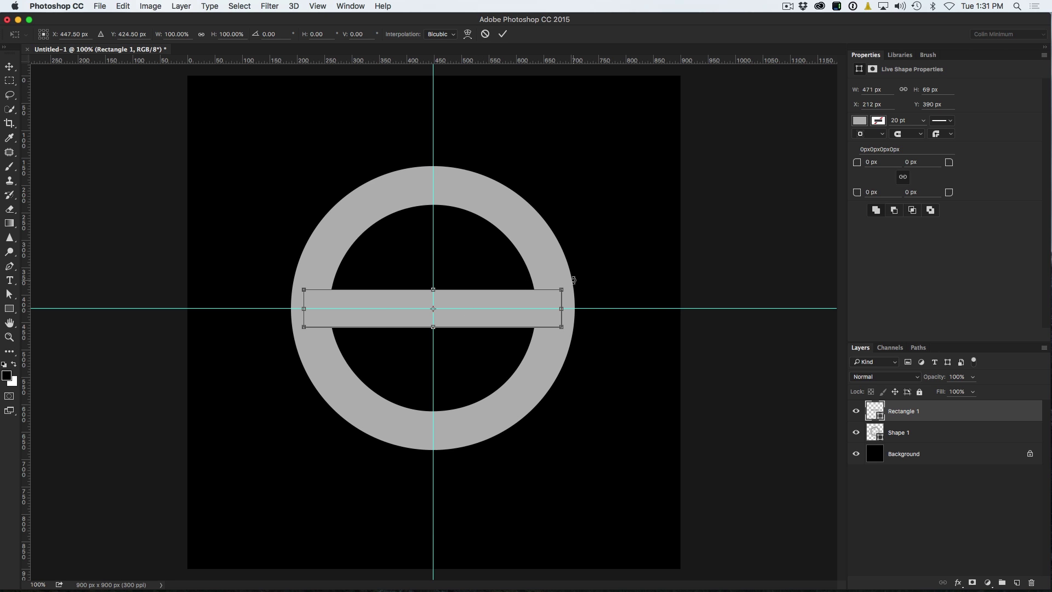
left_click_drag(573, 280, 549, 373)
key("Return")
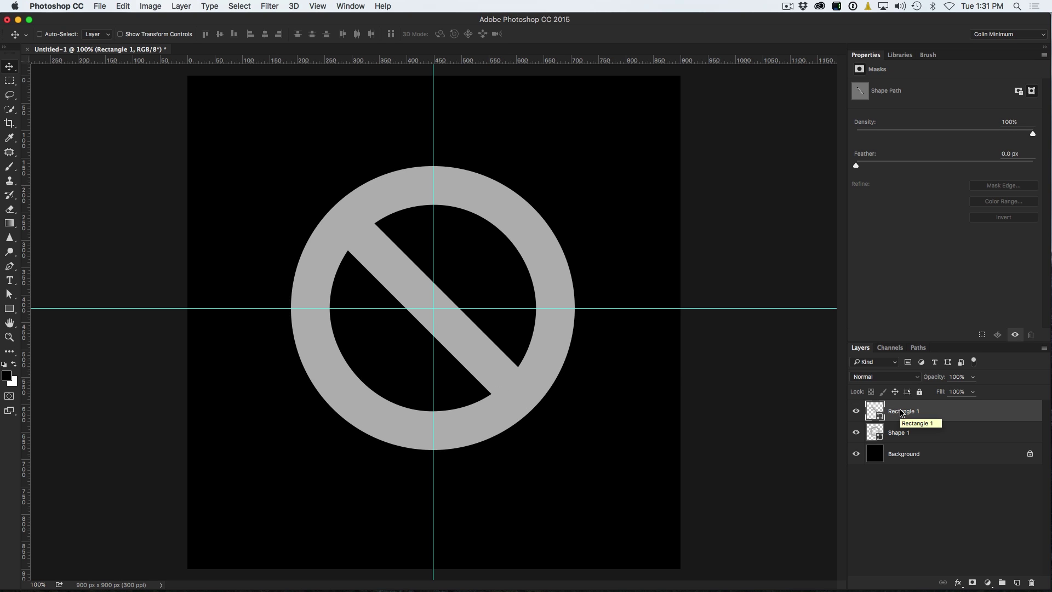
Duplicate the diagonal bar's layer and rotate the copy by 90° so that the two bars form an X
left_click_drag(903, 414, 1017, 583)
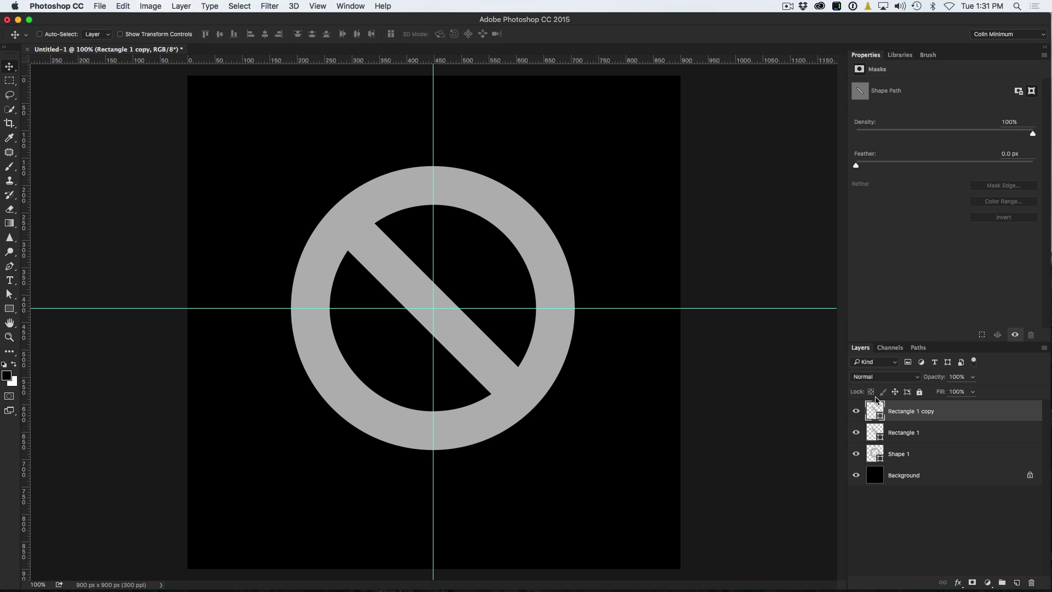
key("super+t")
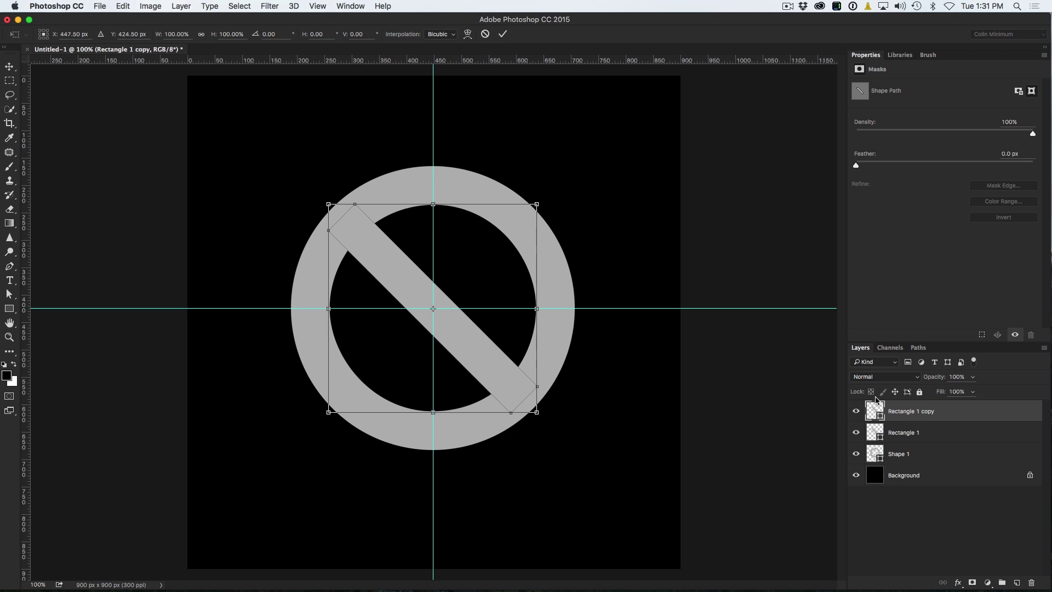
left_click_drag(559, 186, 545, 421)
key("Return")
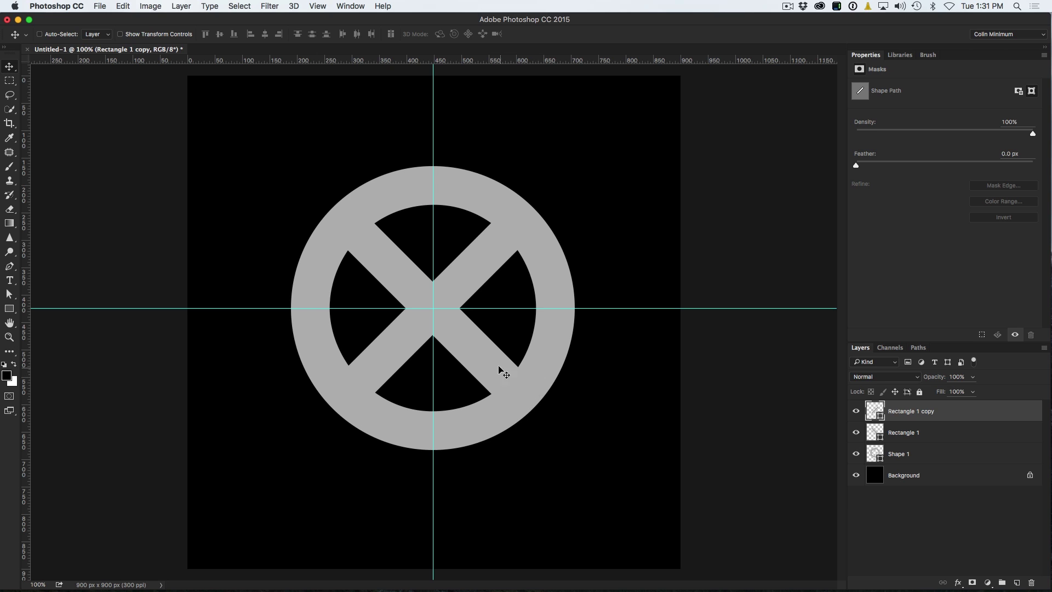
Clear all guides from the canvas
left_click(249, 5)
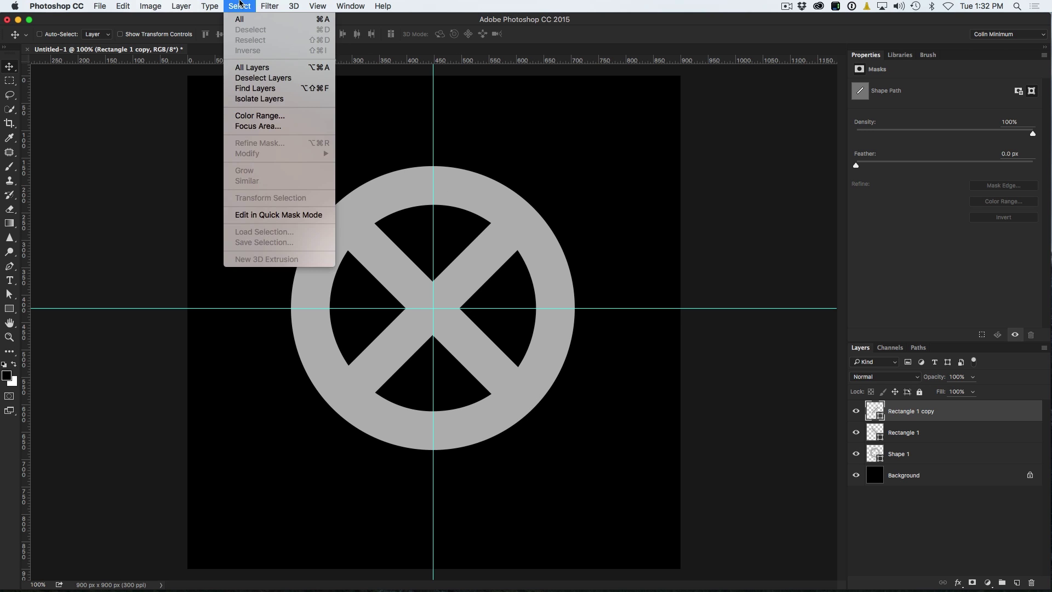
mouse_move(258, 3)
mouse_move(317, 5)
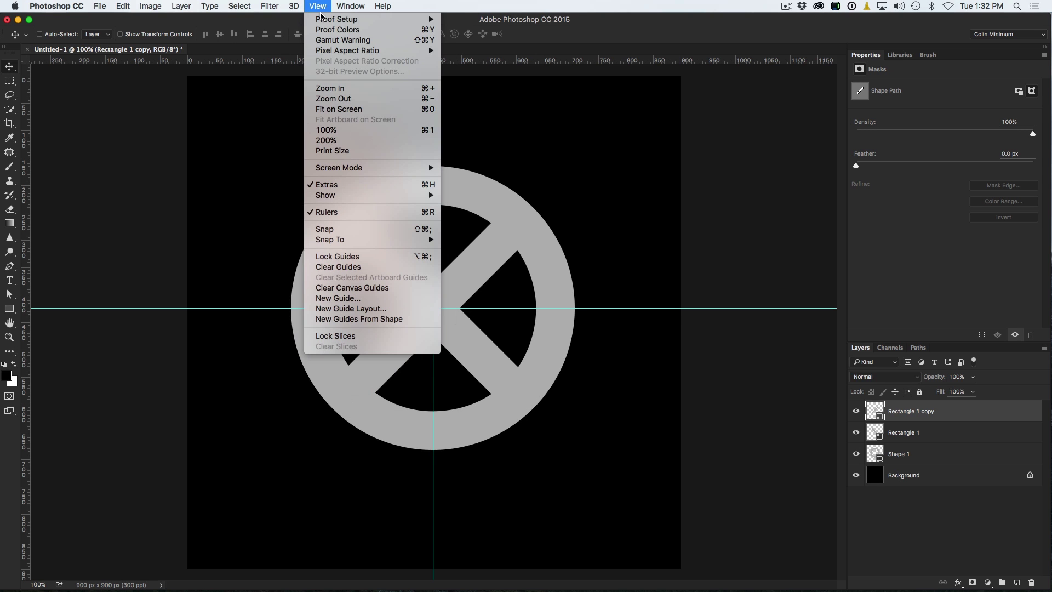
left_click(367, 268)
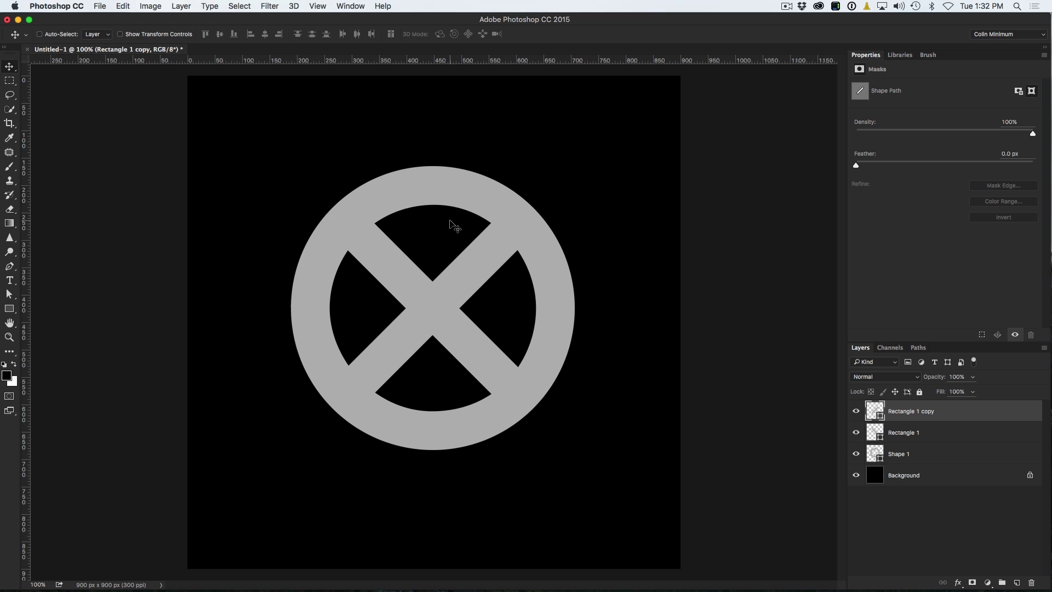
Merge the two bar layers and the ring layer into a single shape layer above the black background
left_click(923, 453, "shift")
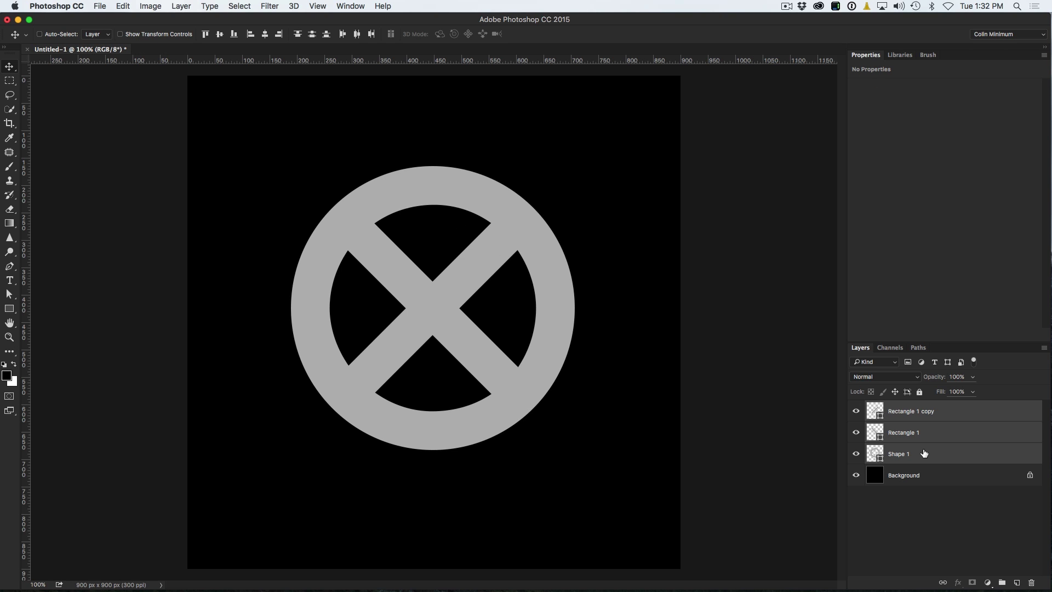
key("super+e")
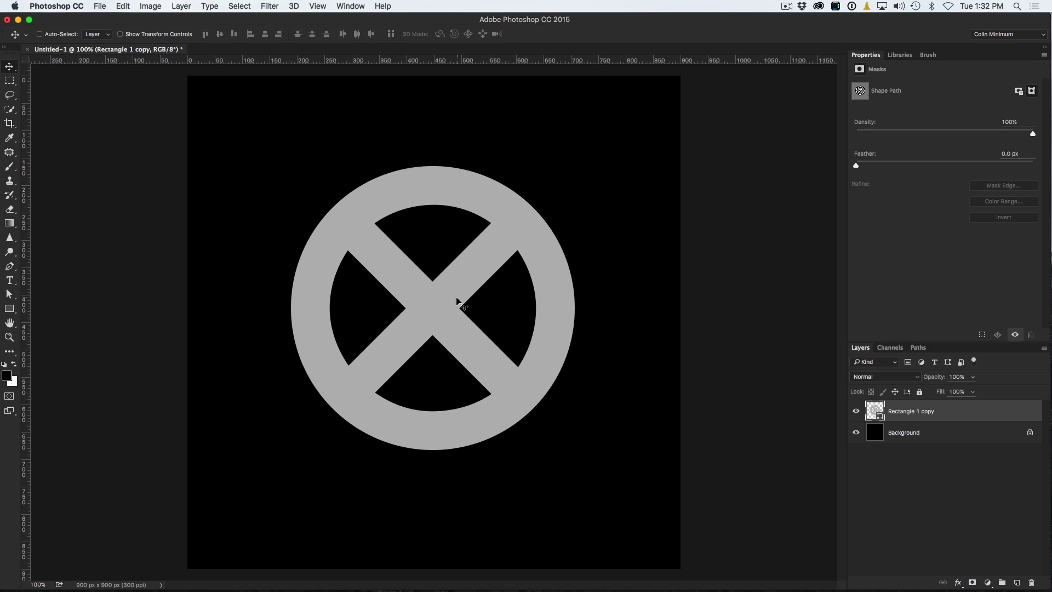
left_click(856, 432)
left_click(856, 433)
Add a Bevel & Emboss effect to the merged emblem with a depth of 1000% and a size of 10 px
left_click(958, 583)
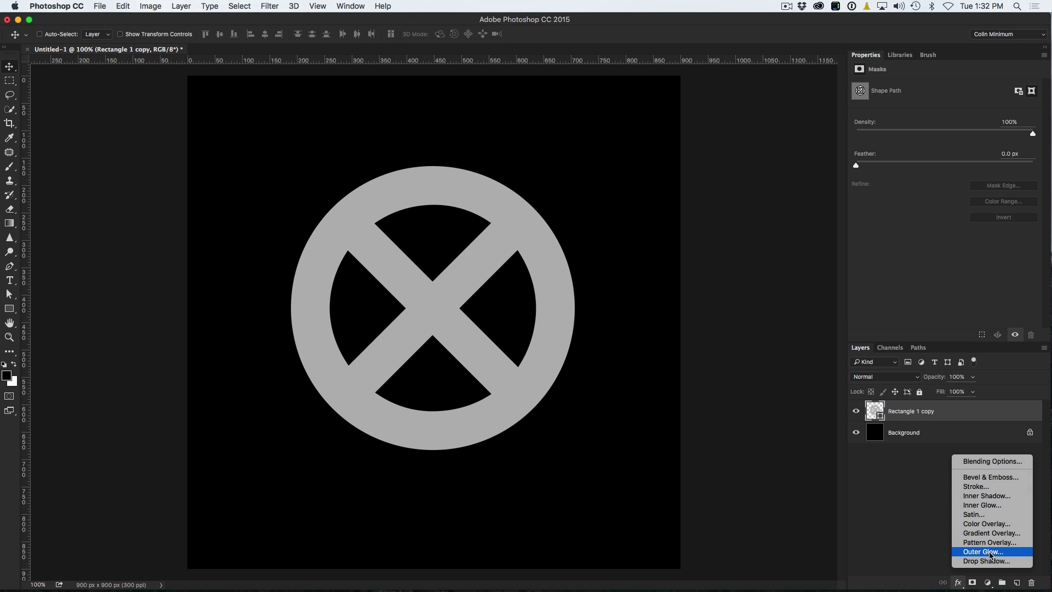
left_click(999, 483)
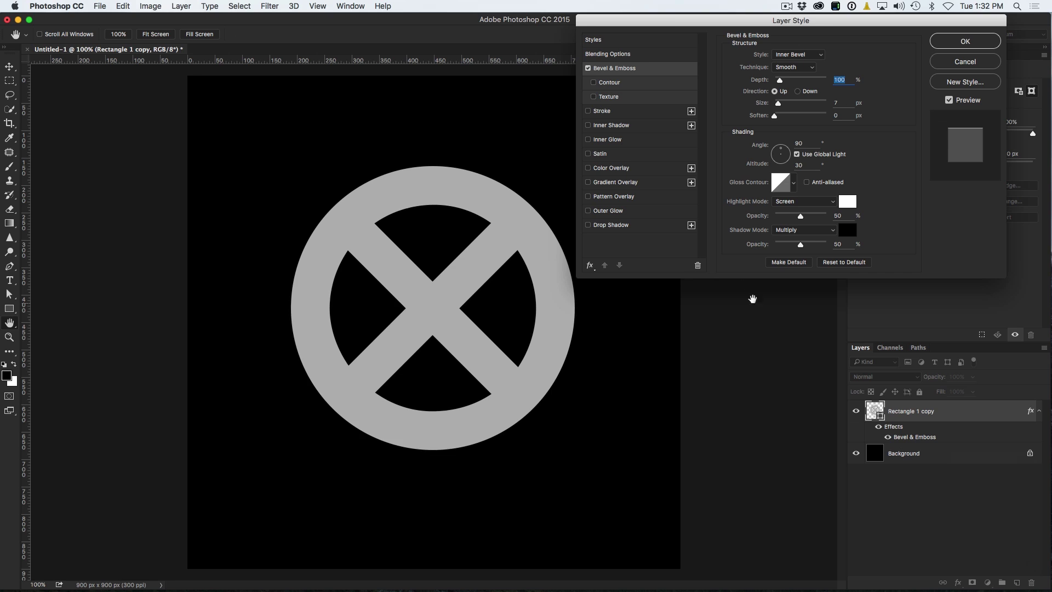
left_click_drag(672, 21, 705, 123)
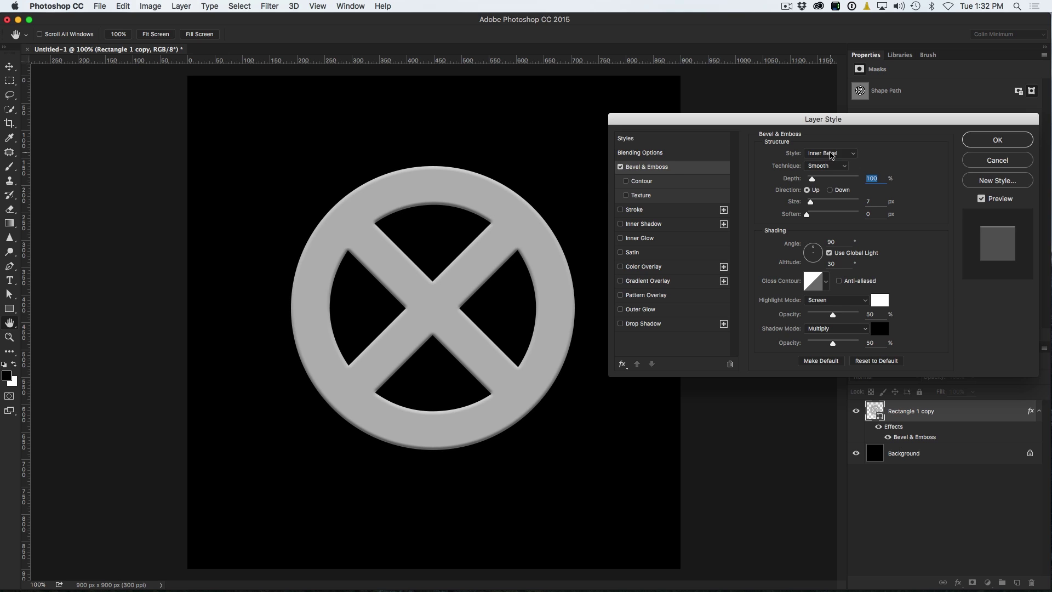
left_click_drag(813, 179, 865, 192)
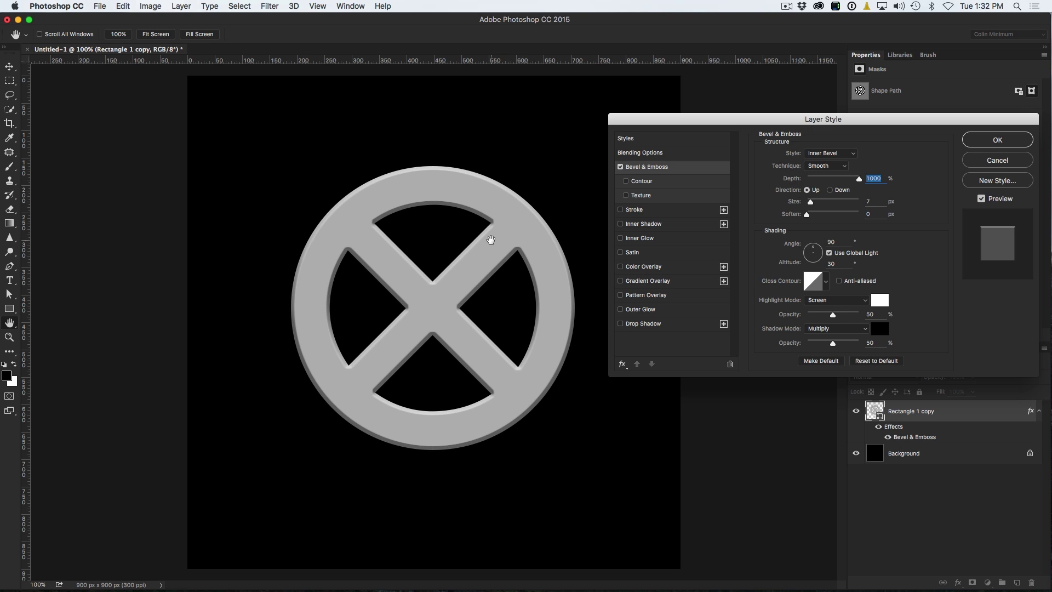
left_click_drag(811, 202, 813, 203)
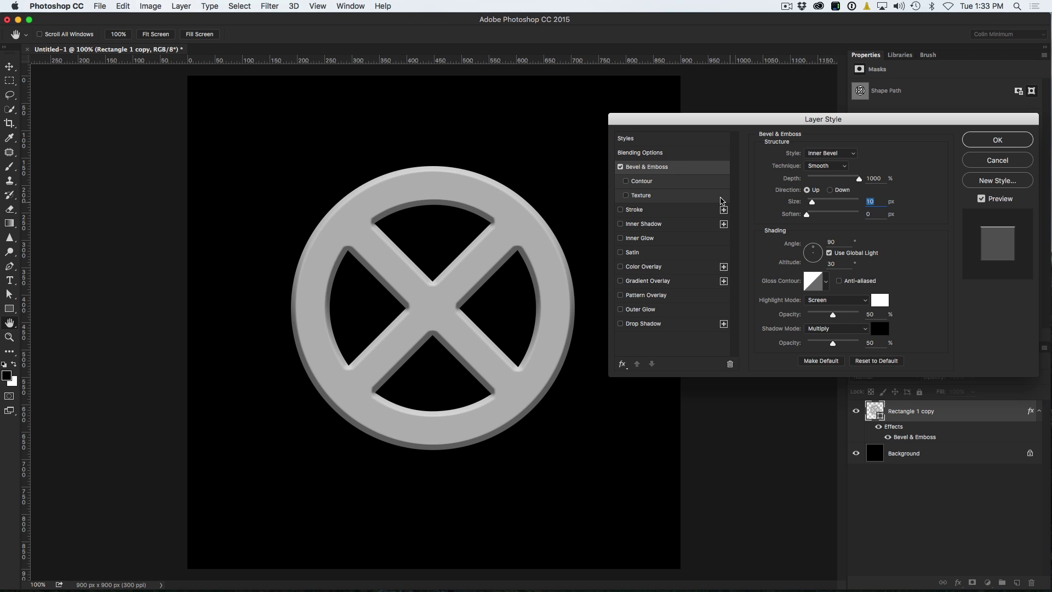
Enable an anti-aliased bevel contour using the double-peaked sawtooth preset with a 75% range, and fine-tune the bevel size
left_click(642, 182)
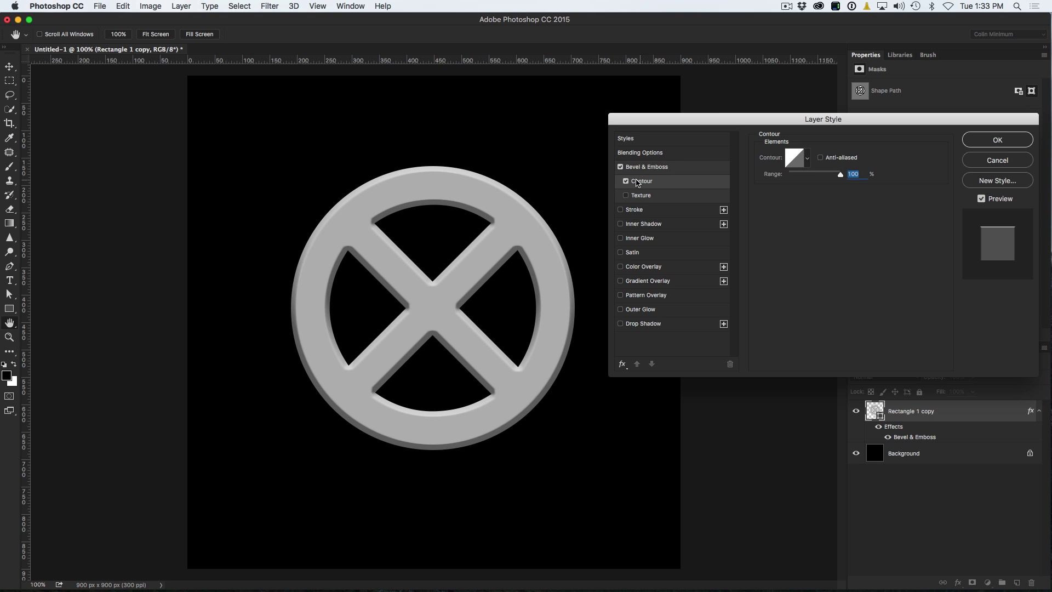
left_click(822, 157)
left_click(808, 159)
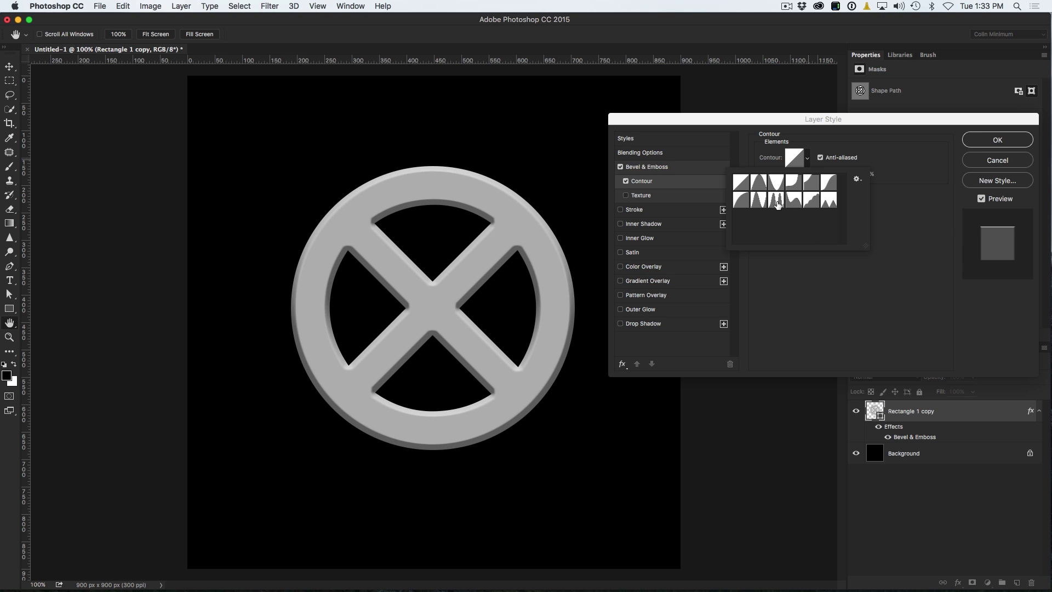
left_click(795, 182)
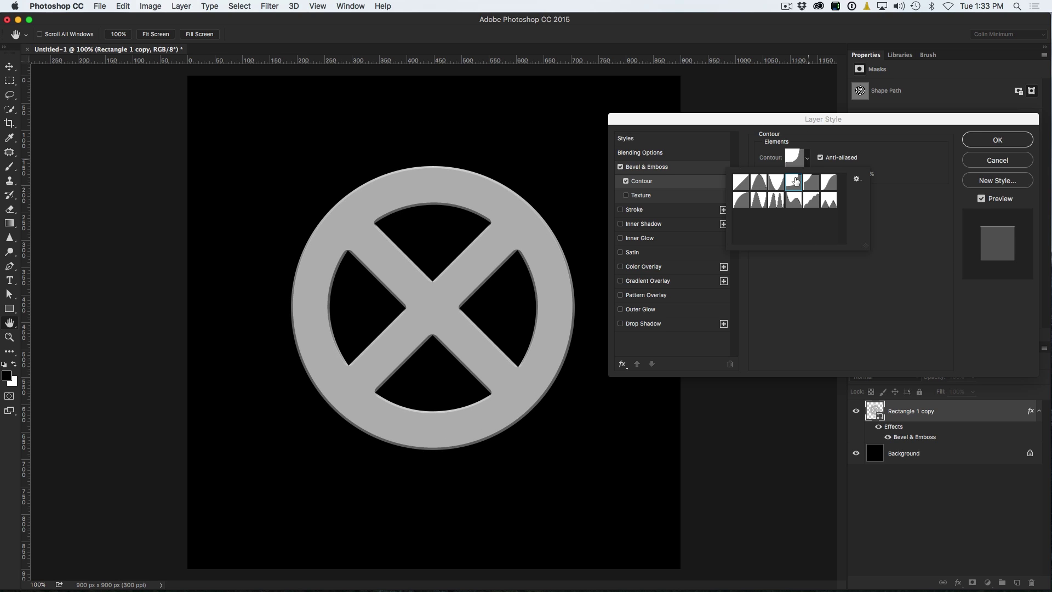
left_click(811, 182)
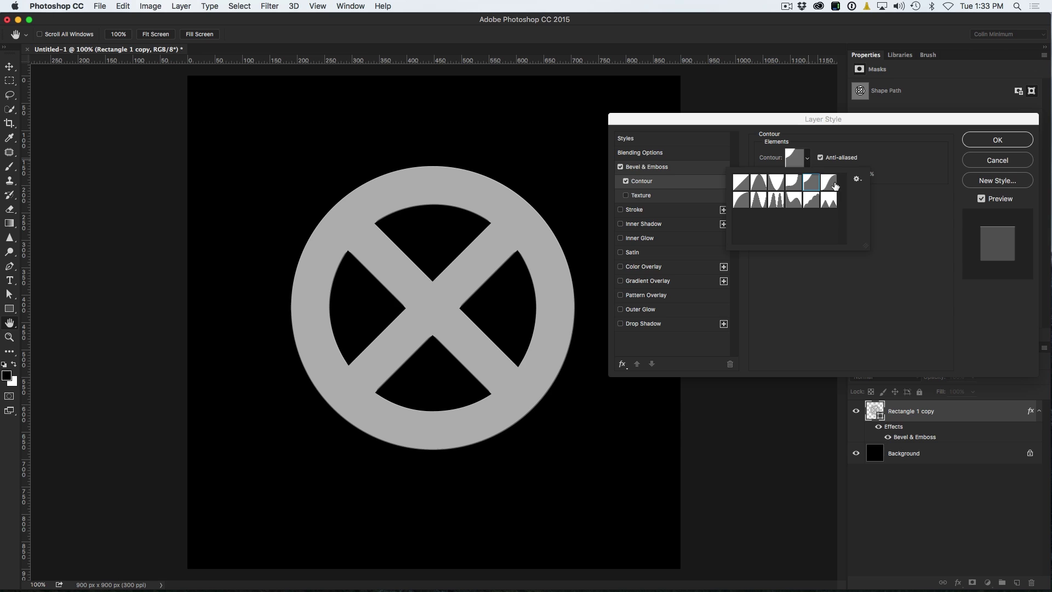
left_click(829, 201)
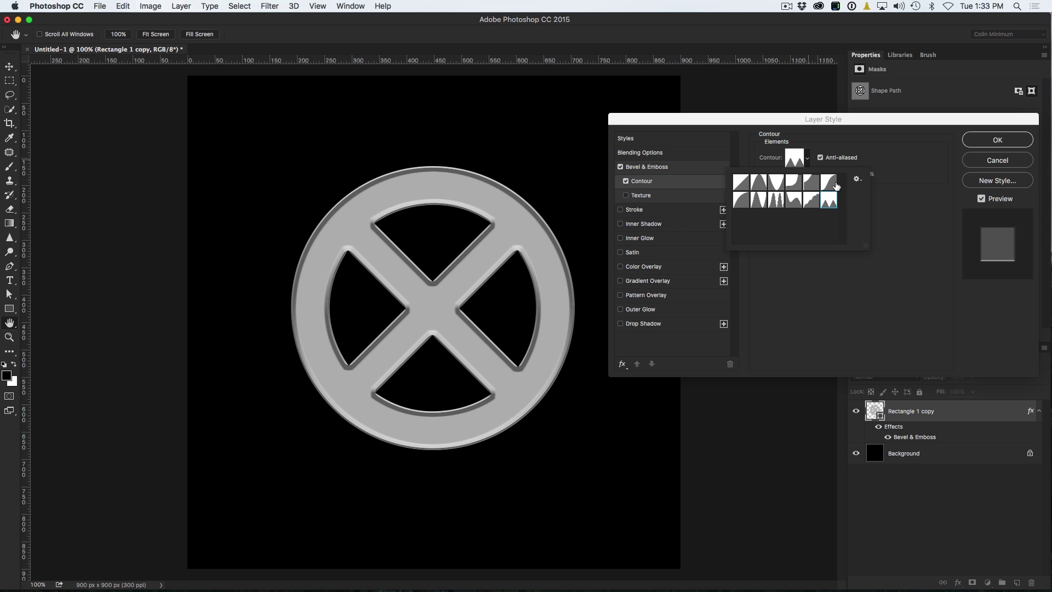
left_click(883, 160)
mouse_move(840, 175)
left_mouse_down()
mouse_move(805, 179)
mouse_move(828, 181)
left_mouse_up()
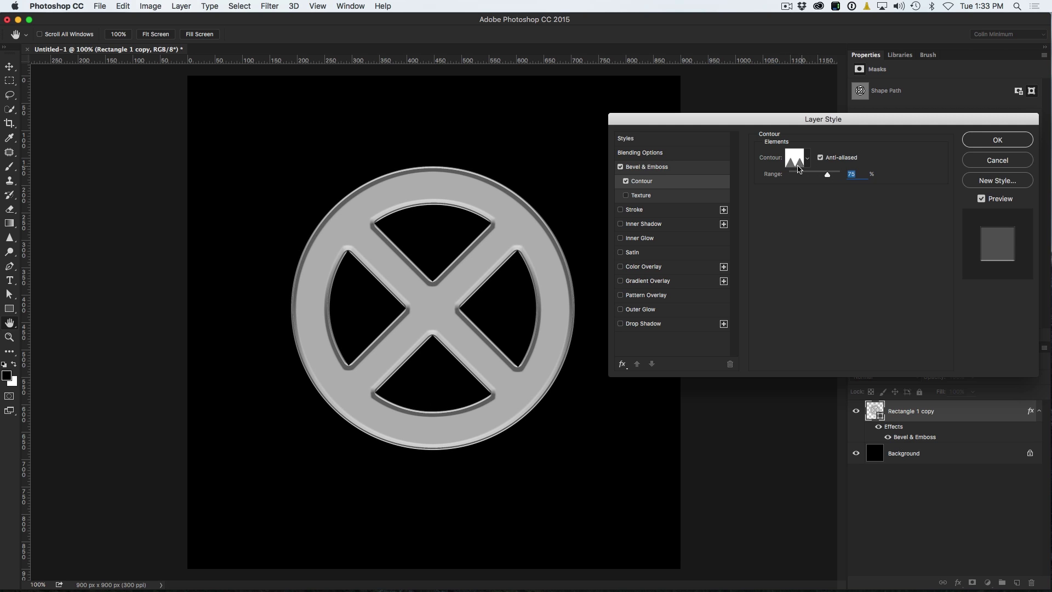
left_click(641, 167)
left_click_drag(812, 203, 813, 204)
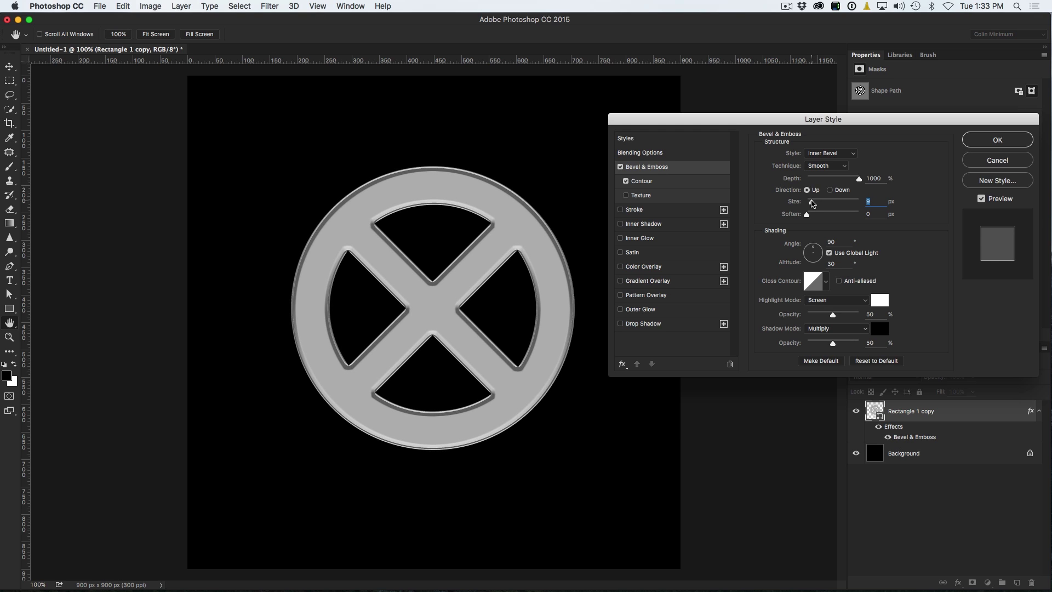
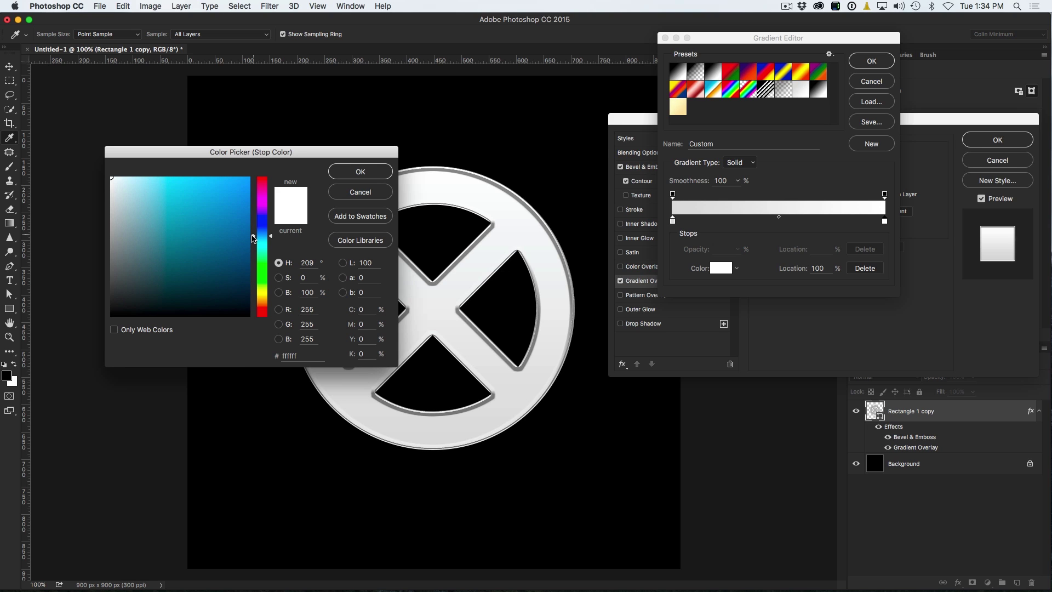
Set the gradient overlay's end stop to light blue d0e7fc and its start stop to dark blue-gray 475054
left_click(134, 178)
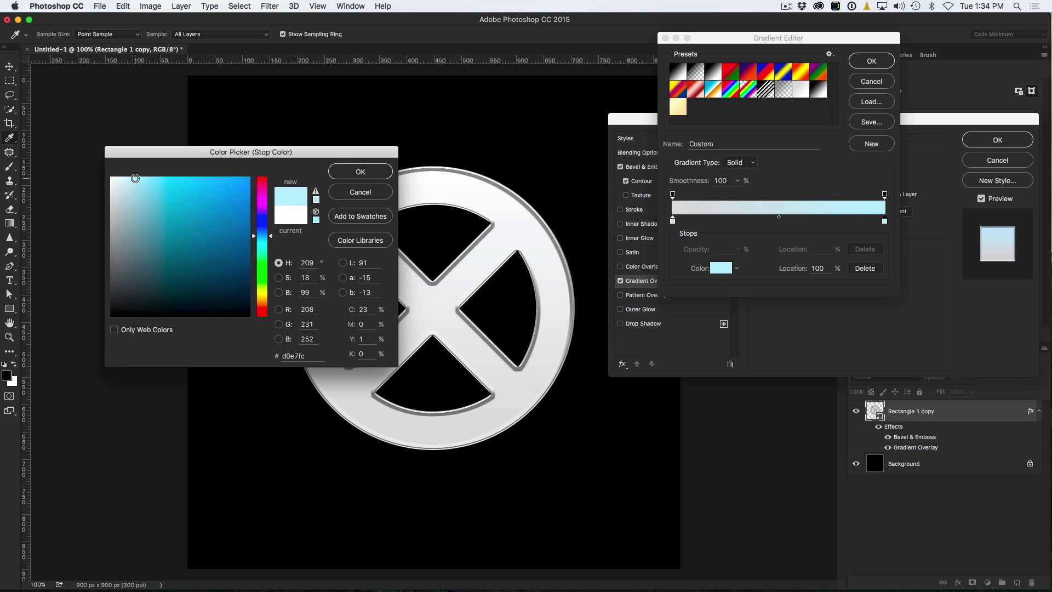
left_click(360, 171)
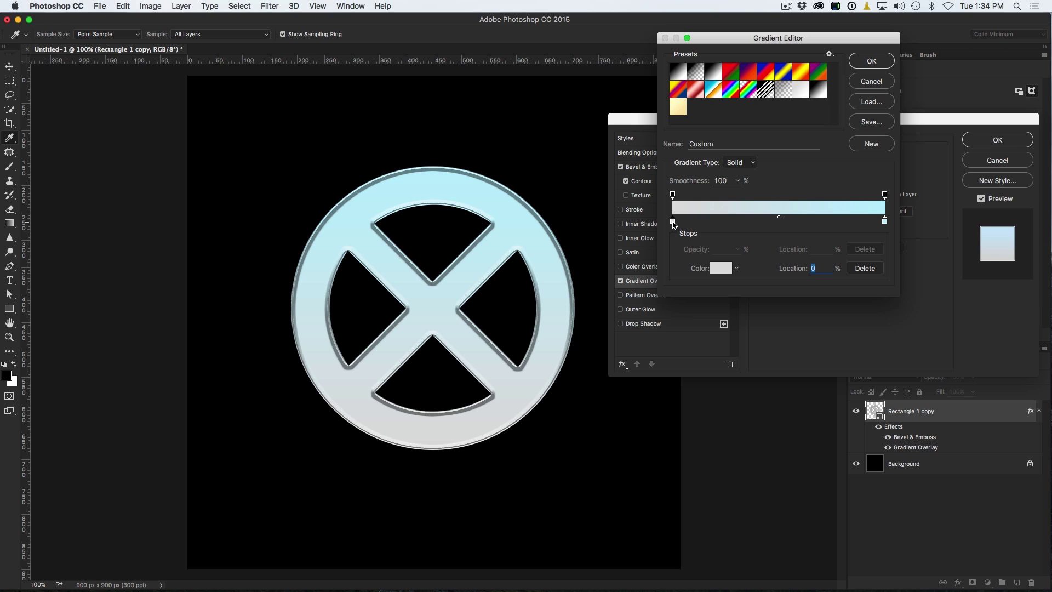
left_click(720, 270)
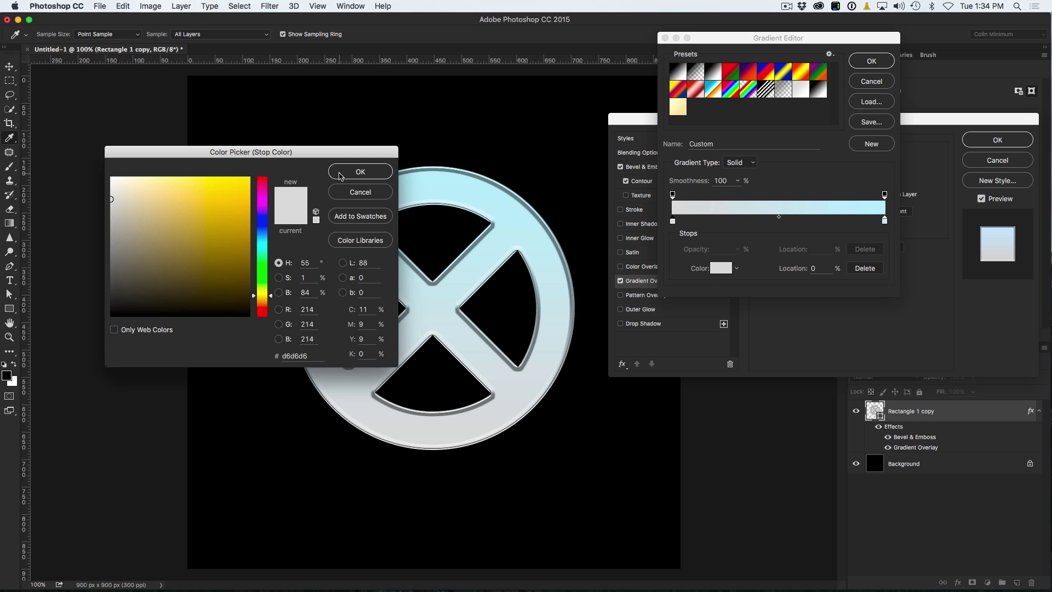
left_click_drag(271, 296, 271, 243)
left_click_drag(156, 277, 131, 270)
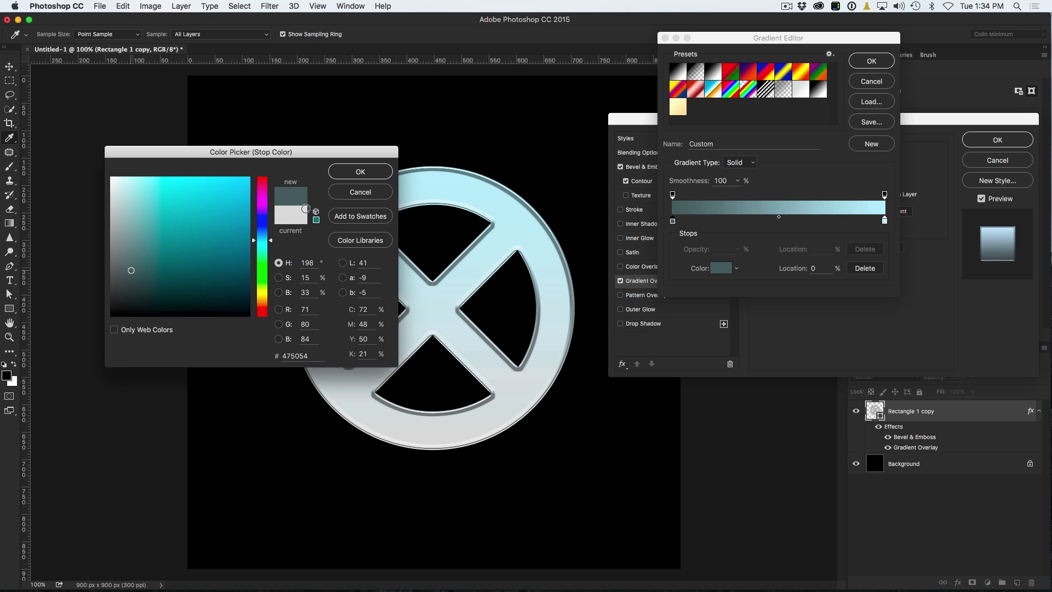
left_click(359, 171)
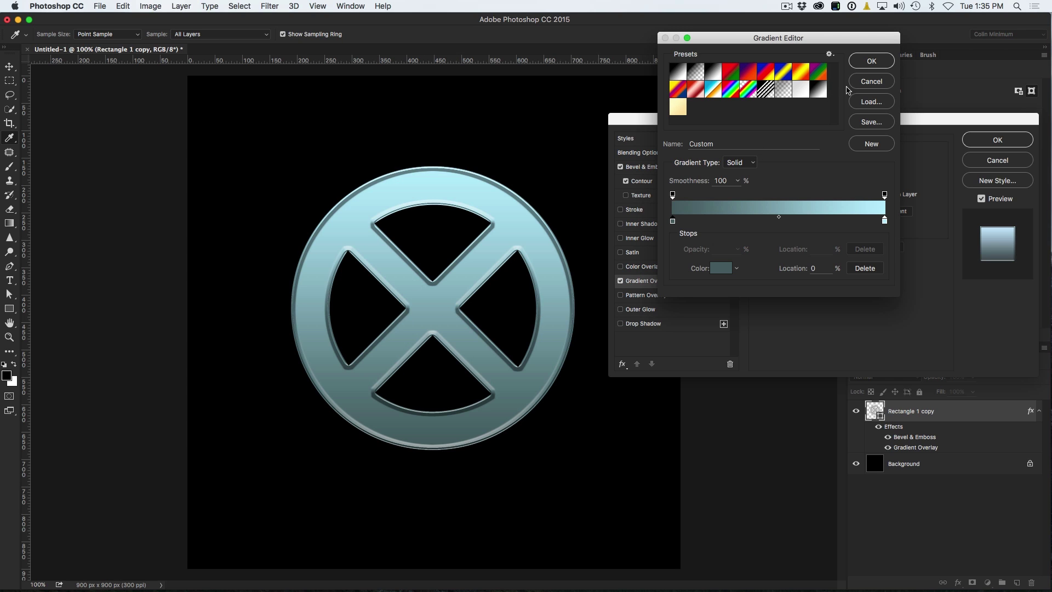
left_click(870, 61)
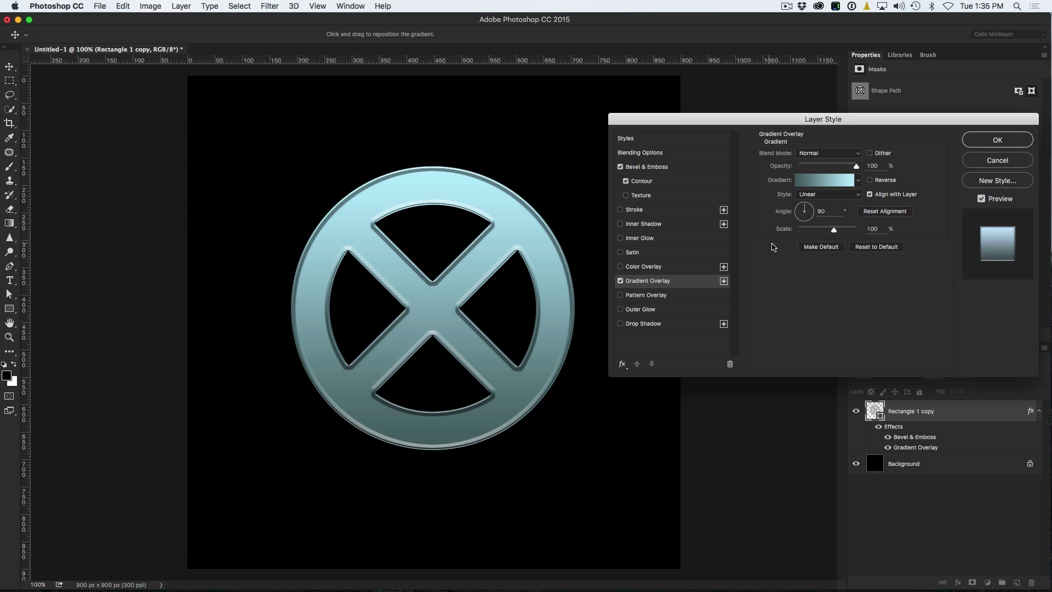
Set the gradient overlay's angle to 127° and its scale to 10%
left_click_drag(804, 209, 822, 210)
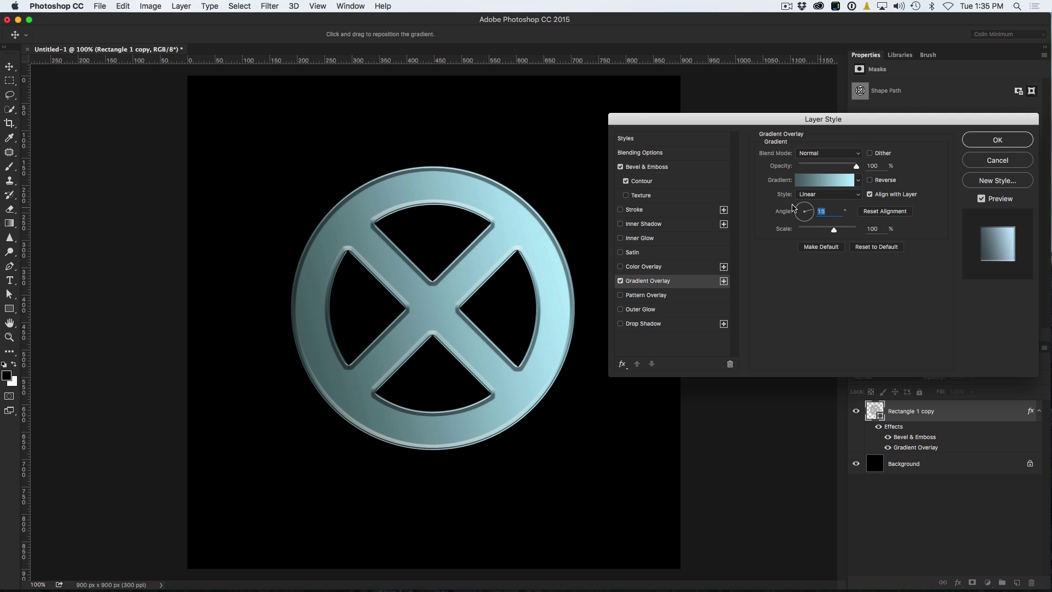
left_click_drag(785, 213, 798, 201)
left_click_drag(835, 232, 798, 235)
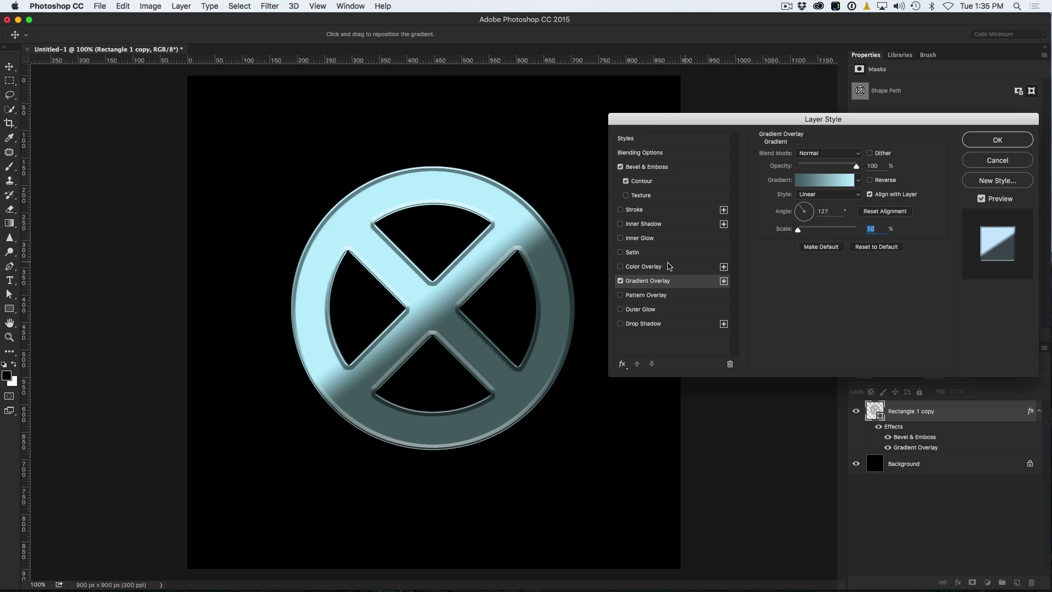
Shift the gradient overlay up across the emblem and set its scale to 39%
left_click_drag(498, 300, 503, 269)
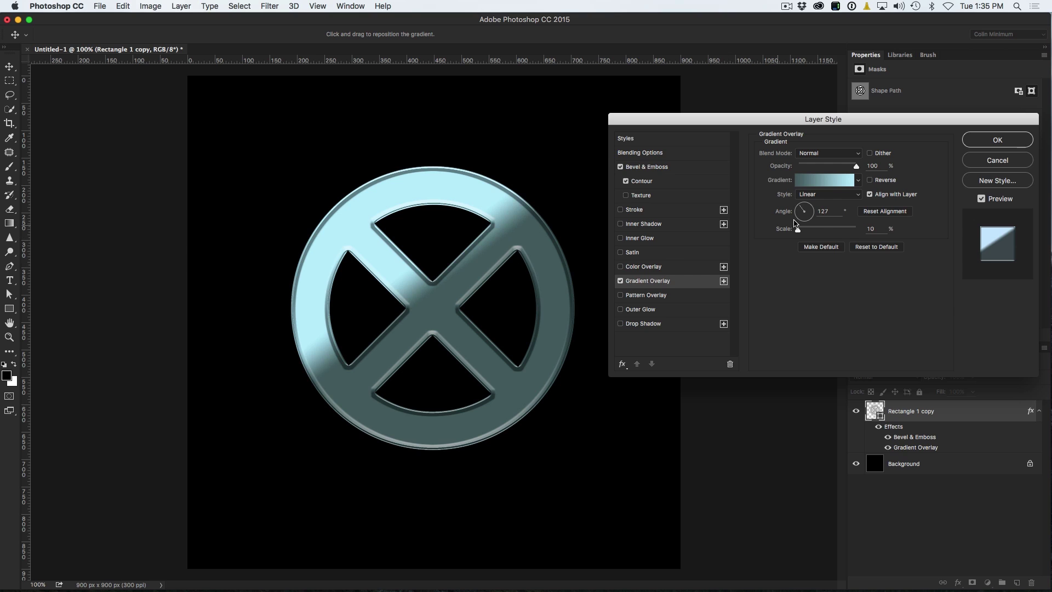
left_click_drag(798, 228, 809, 234)
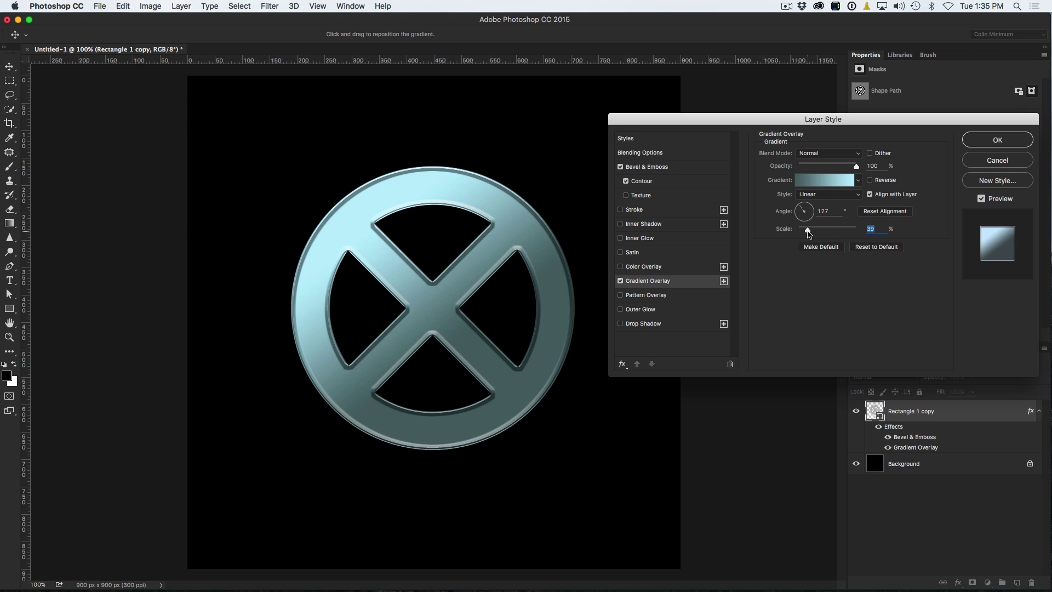
Add a Satin effect to the emblem with the multi-peaked ring contour preset and 31% opacity
left_click(631, 253)
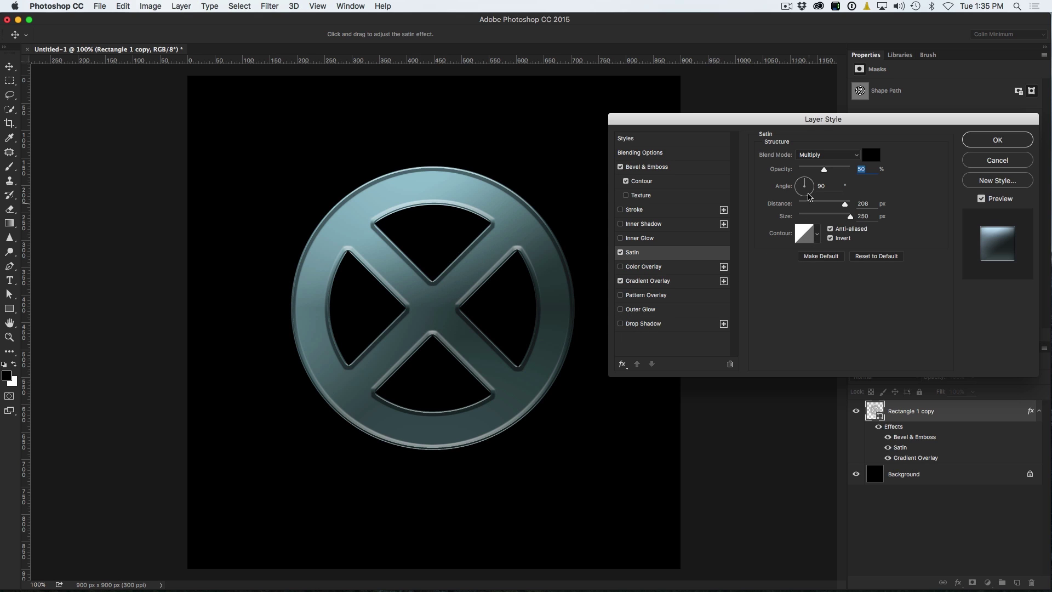
left_click(818, 240)
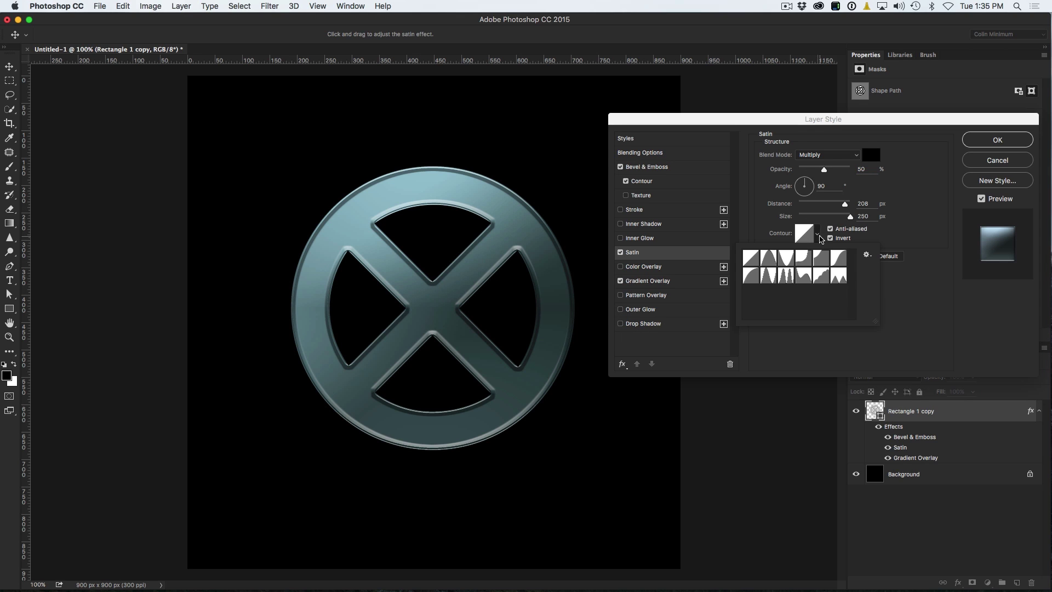
left_click(786, 258)
left_click(786, 275)
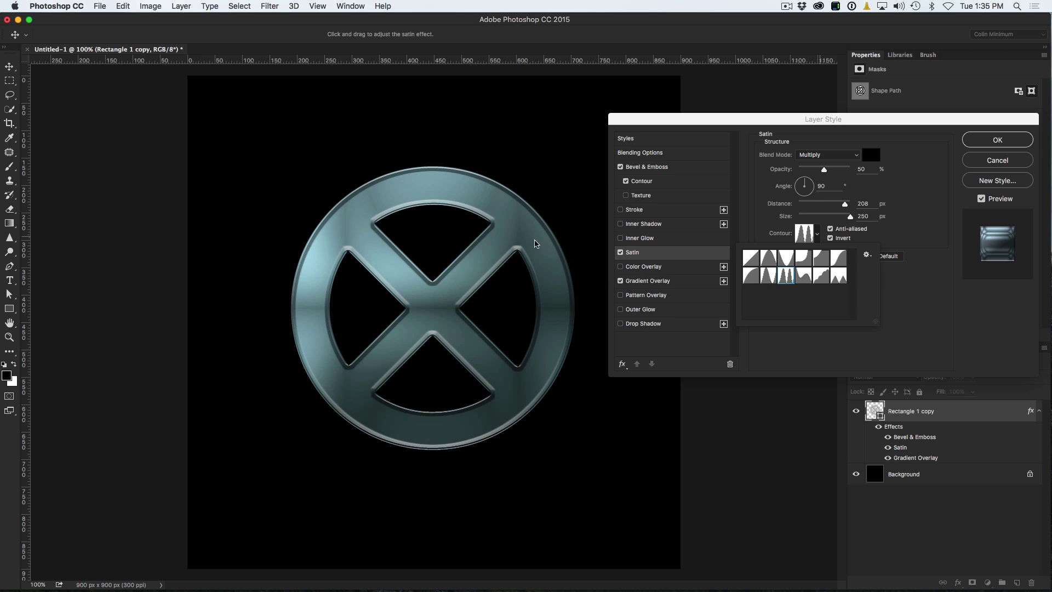
left_click(802, 130)
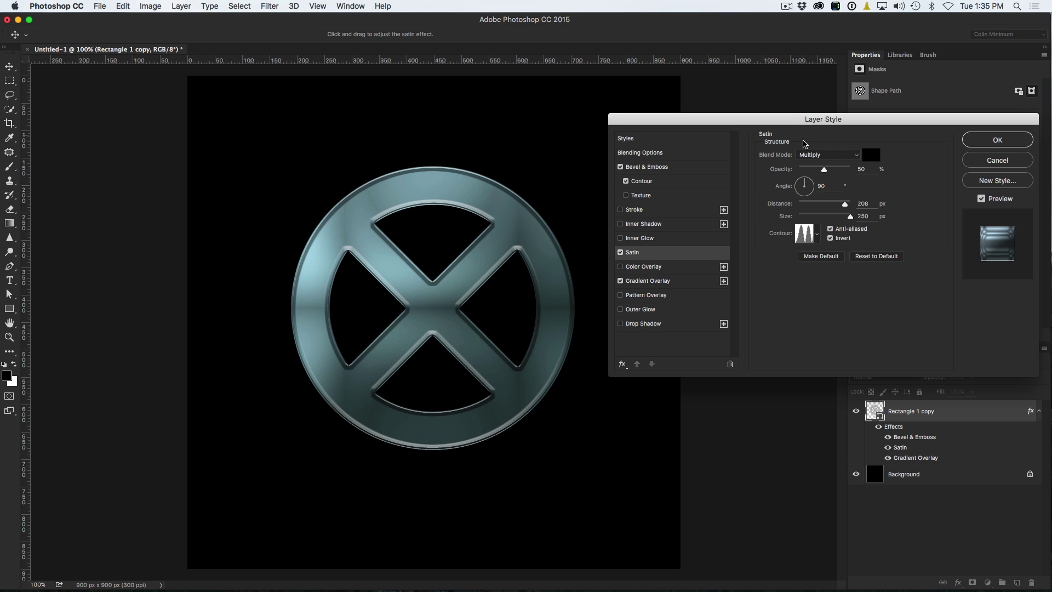
mouse_move(823, 170)
left_mouse_down()
mouse_move(802, 173)
mouse_move(814, 173)
left_mouse_up()
Set the satin color to white, its blend mode to Lighten and its opacity to 41%, and apply the layer style
left_click(872, 155)
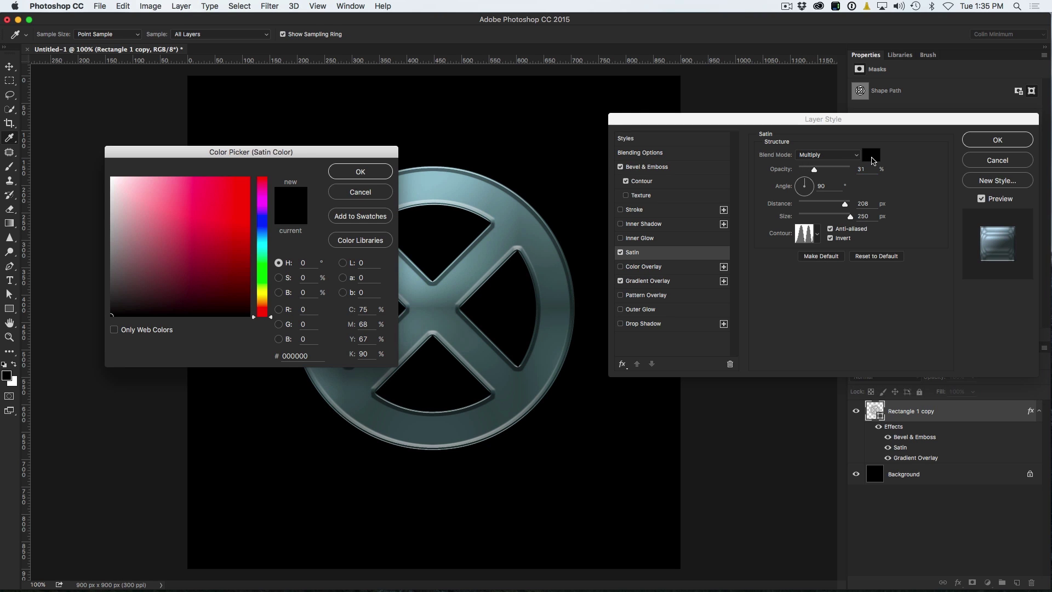
left_click_drag(153, 198, 113, 178)
left_click(369, 173)
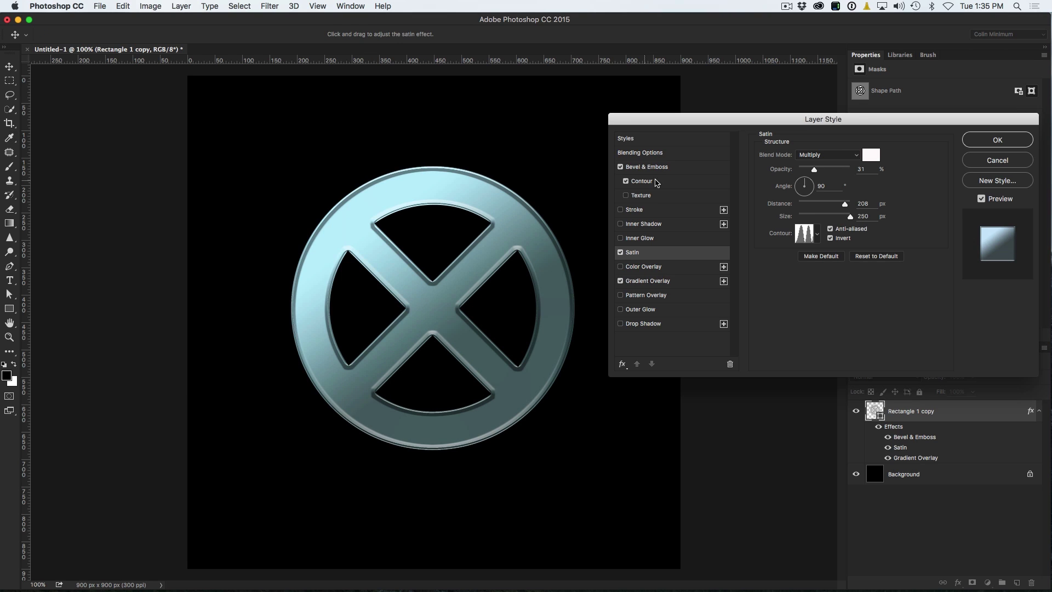
left_click(804, 159)
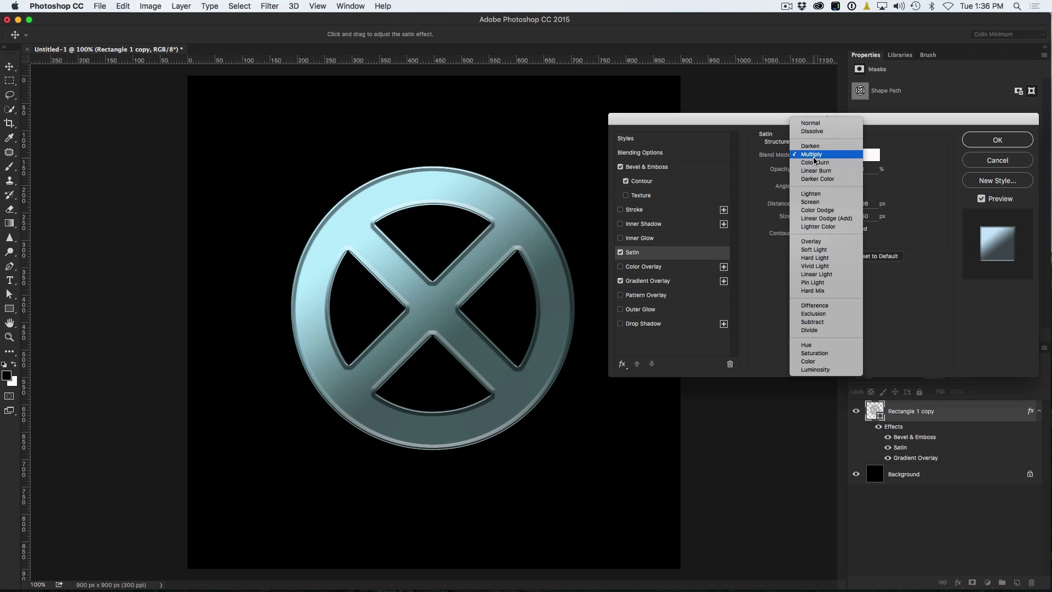
left_click(816, 194)
left_click_drag(815, 170, 823, 171)
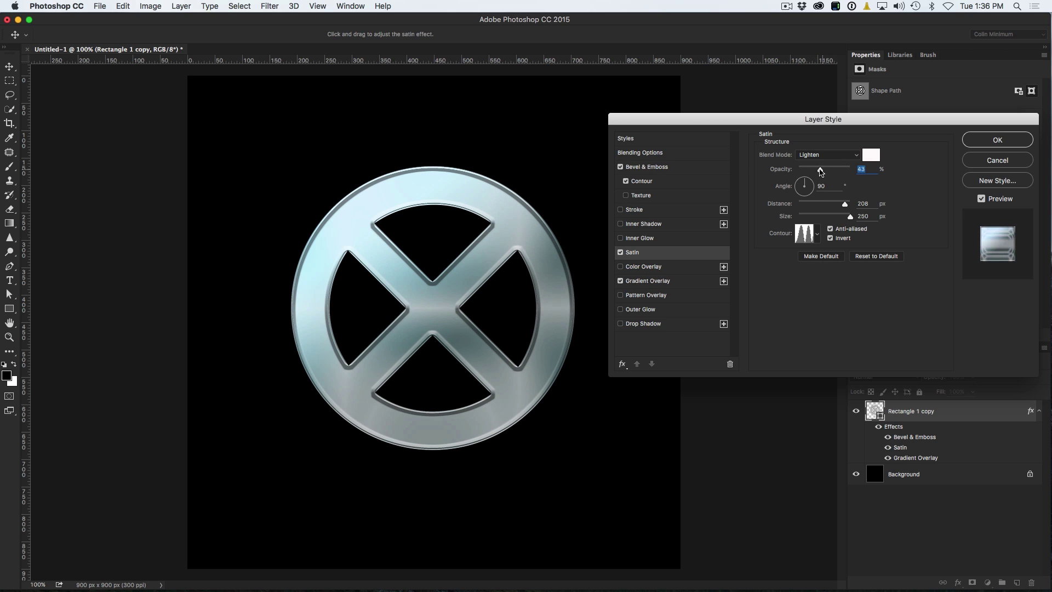
left_click_drag(821, 172, 819, 171)
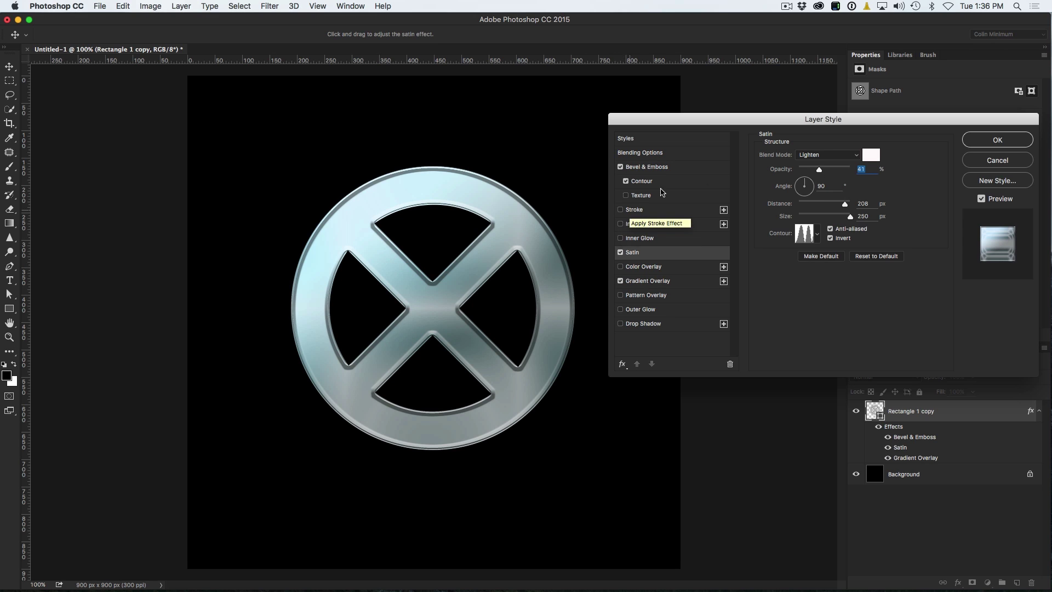
left_click(997, 142)
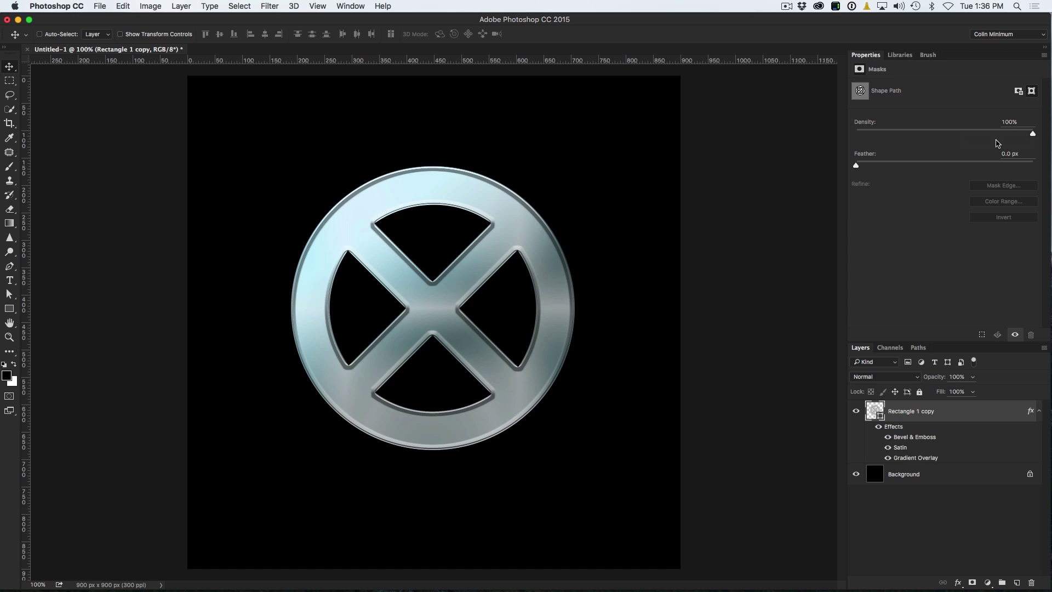
With the Background layer selected, edit the Gradient tool's gradient and set its end stop to black
left_click(911, 480)
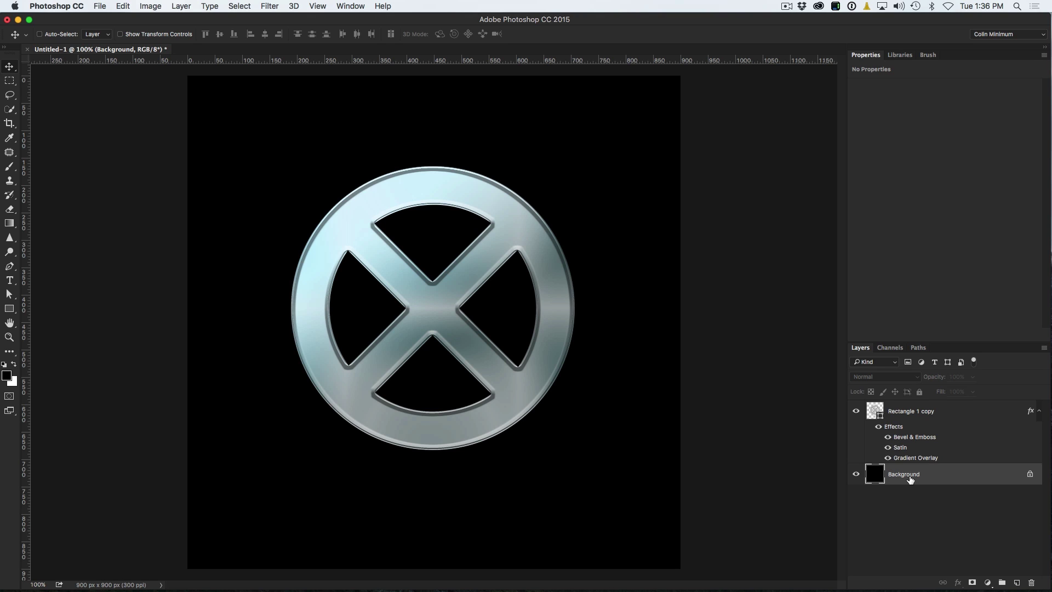
left_click_drag(9, 223, 49, 225)
left_click(63, 35)
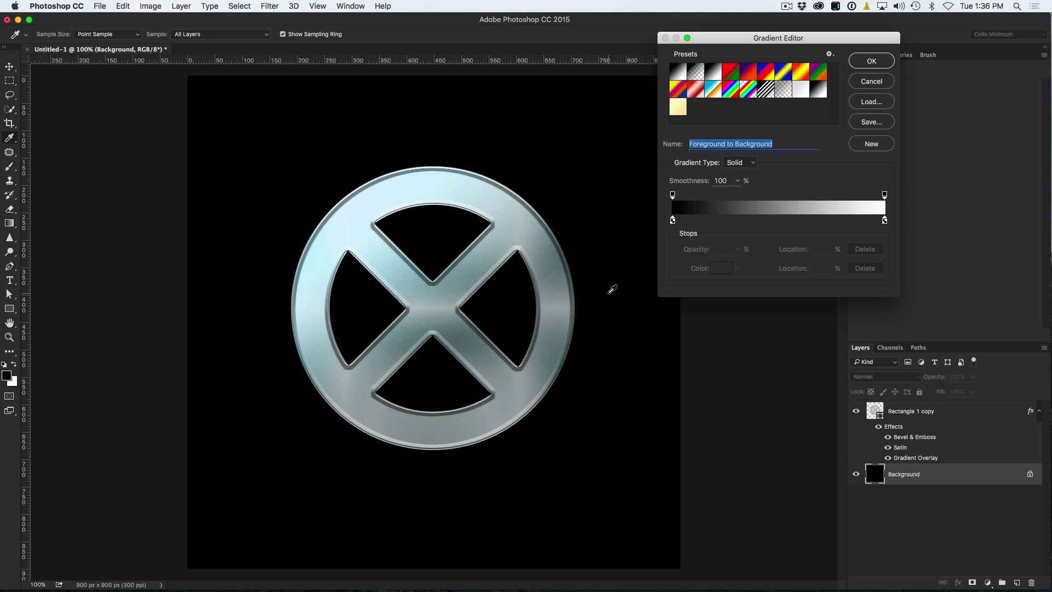
left_click(885, 221)
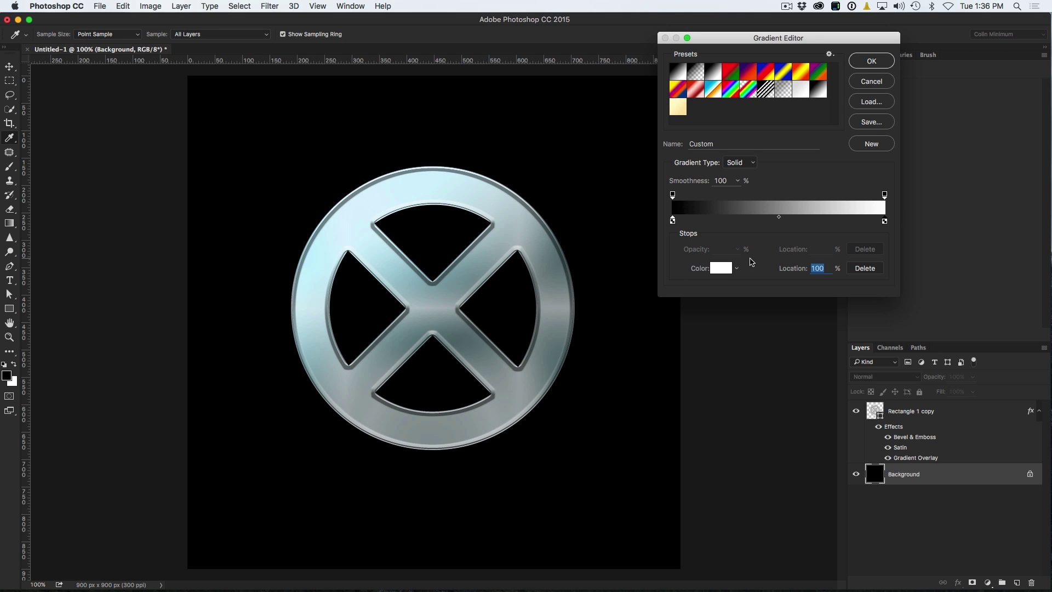
left_click(722, 268)
left_click(112, 315)
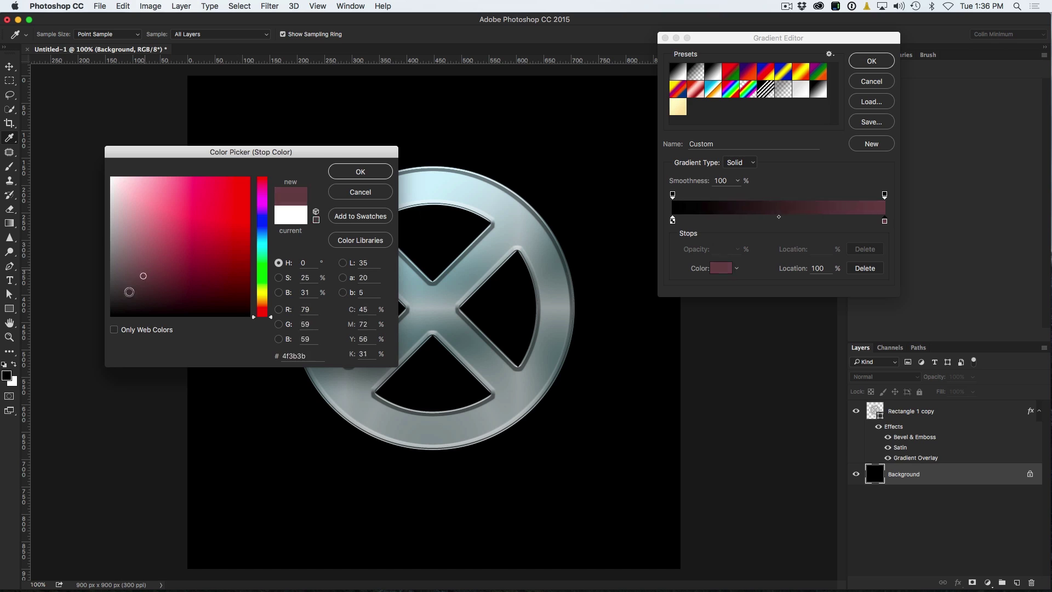
left_click(381, 175)
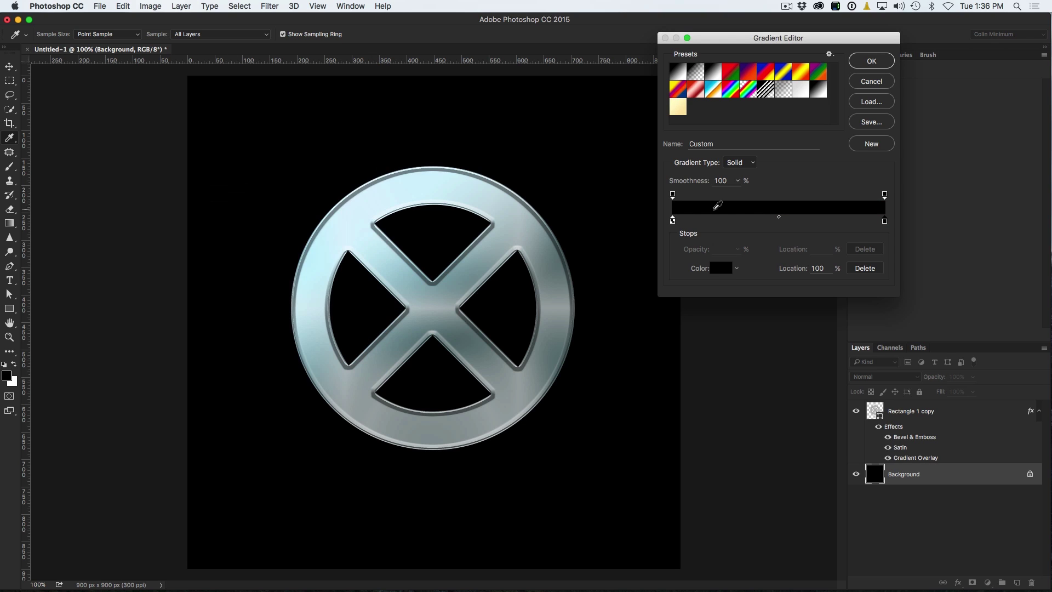
Add a white stop near the middle of the gradient, with another white stop on each side of it
left_click(761, 220)
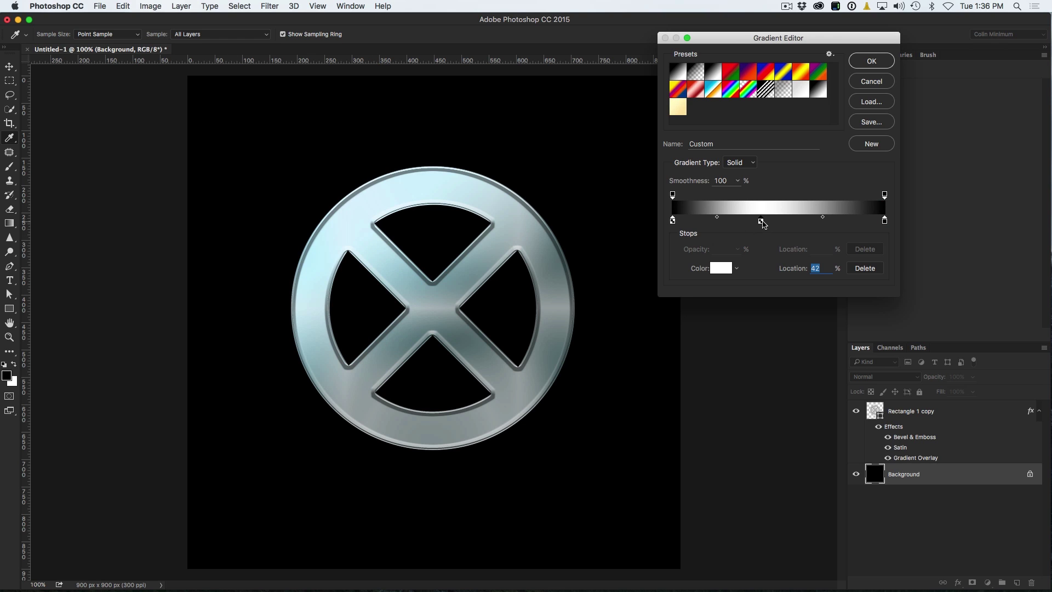
left_click_drag(763, 221, 781, 222)
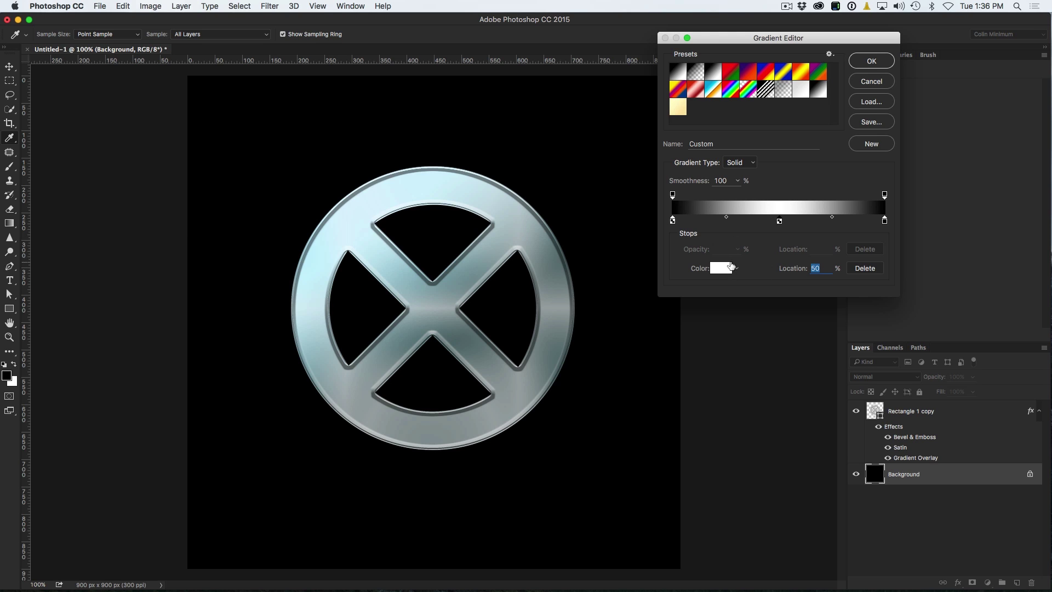
left_click_drag(779, 221, 782, 220)
left_click(795, 221)
Color the gradient stop at 57% light cyan
left_click(721, 268)
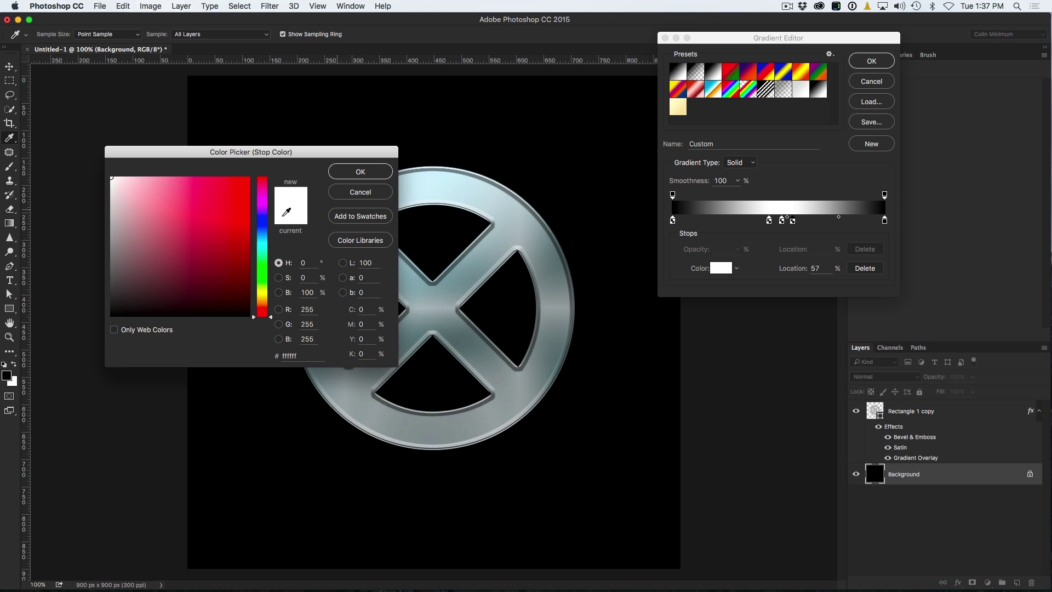
left_click(262, 245)
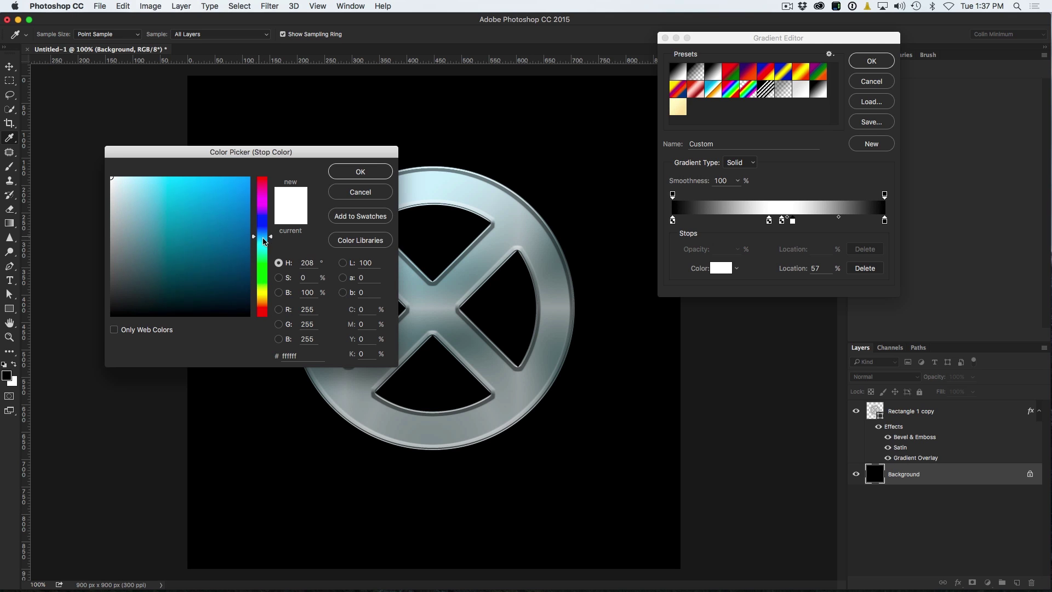
left_click(128, 180)
left_click(360, 172)
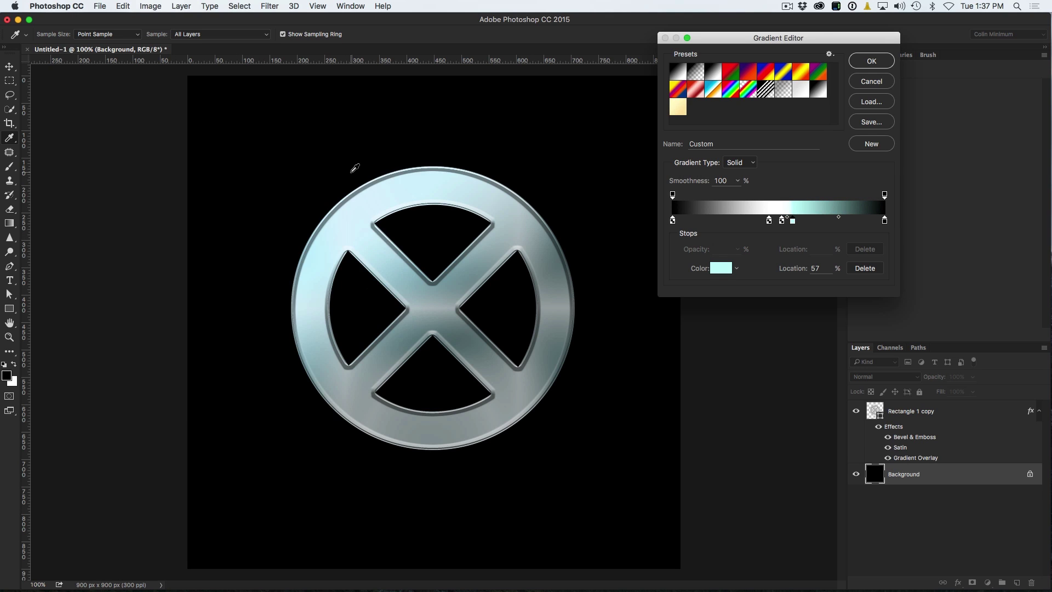
Remove the extra white stop, place matching light cyan stops on both sides of the central white one, and accept the gradient
mouse_move(770, 224)
left_mouse_down()
mouse_move(769, 244)
mouse_move(830, 218)
mouse_move(783, 231)
left_mouse_up()
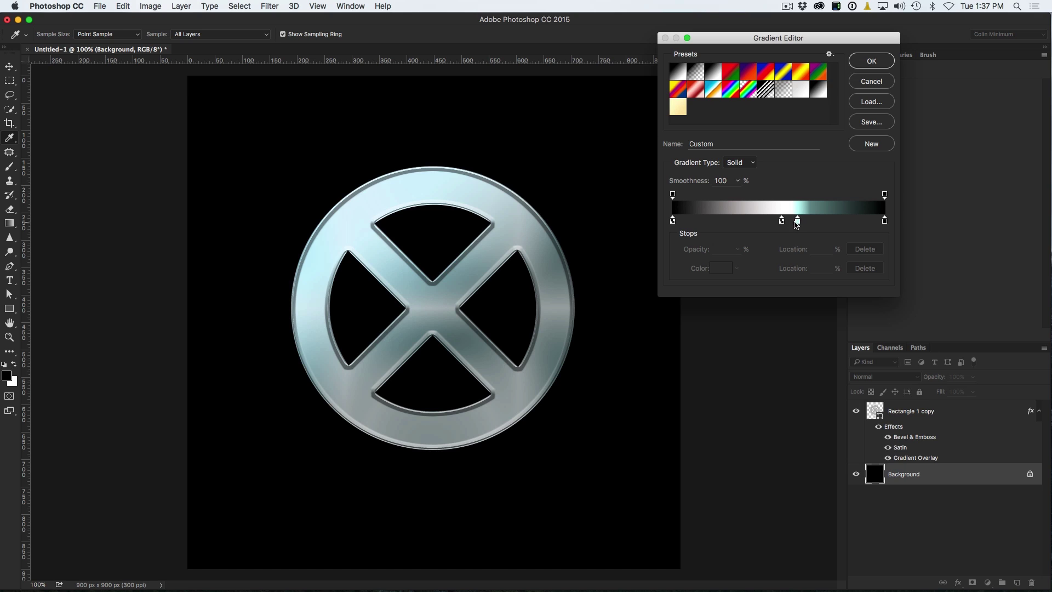
left_click(798, 222)
left_click_drag(798, 220, 750, 221)
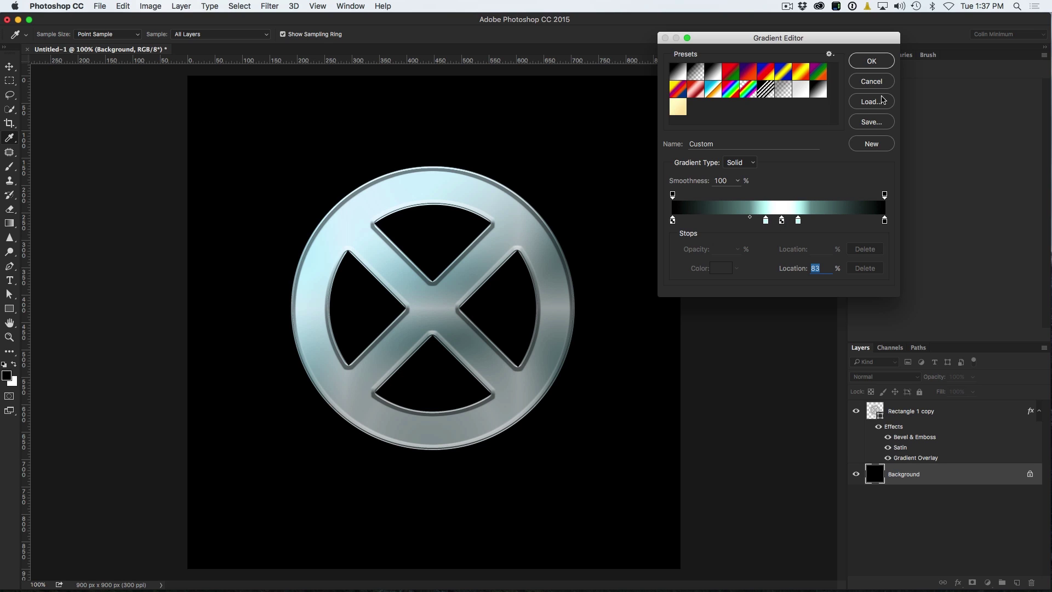
left_click(872, 61)
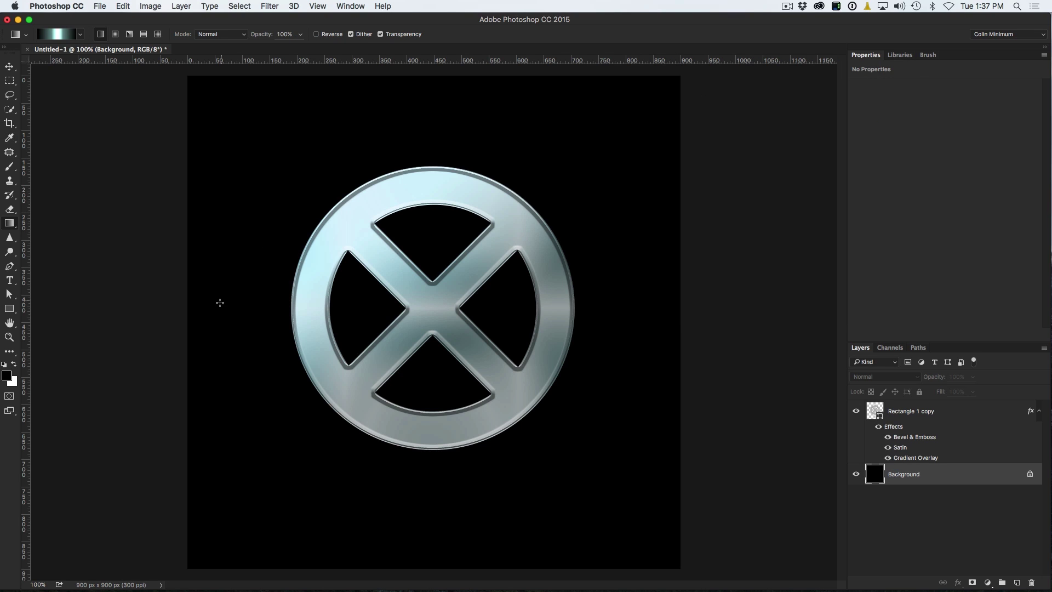
Fill the Background layer with the linear gradient, redrawing it until a diagonal light streak runs behind the emblem from upper right to lower left
left_click_drag(252, 171, 599, 497)
left_click_drag(254, 225, 660, 346)
left_click_drag(232, 275, 327, 303)
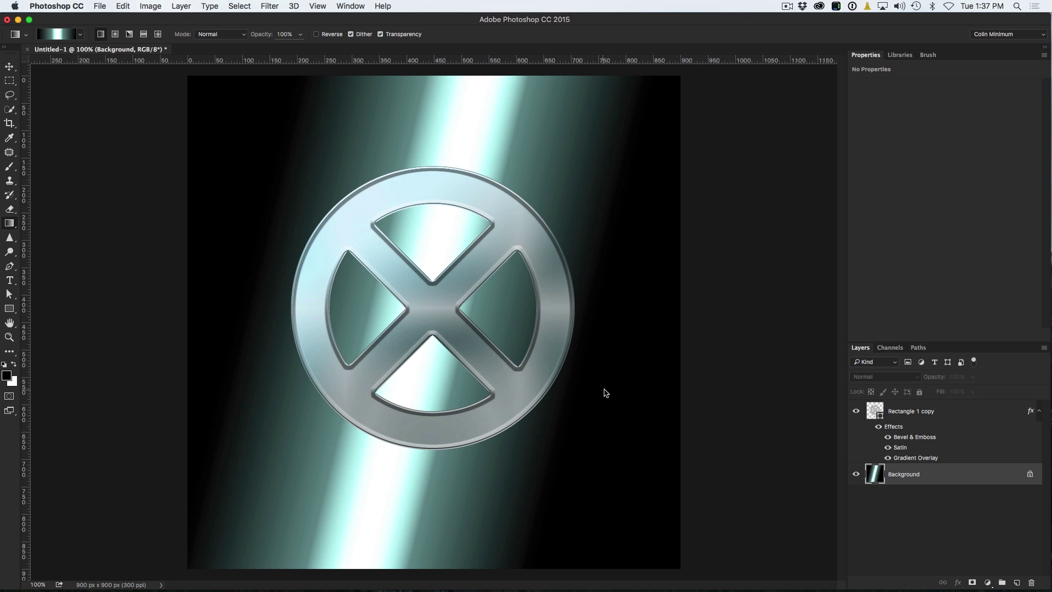
left_click_drag(275, 281, 410, 313)
left_click_drag(245, 255, 594, 364)
left_click_drag(247, 235, 591, 379)
left_click_drag(213, 215, 479, 334)
left_click_drag(203, 214, 463, 335)
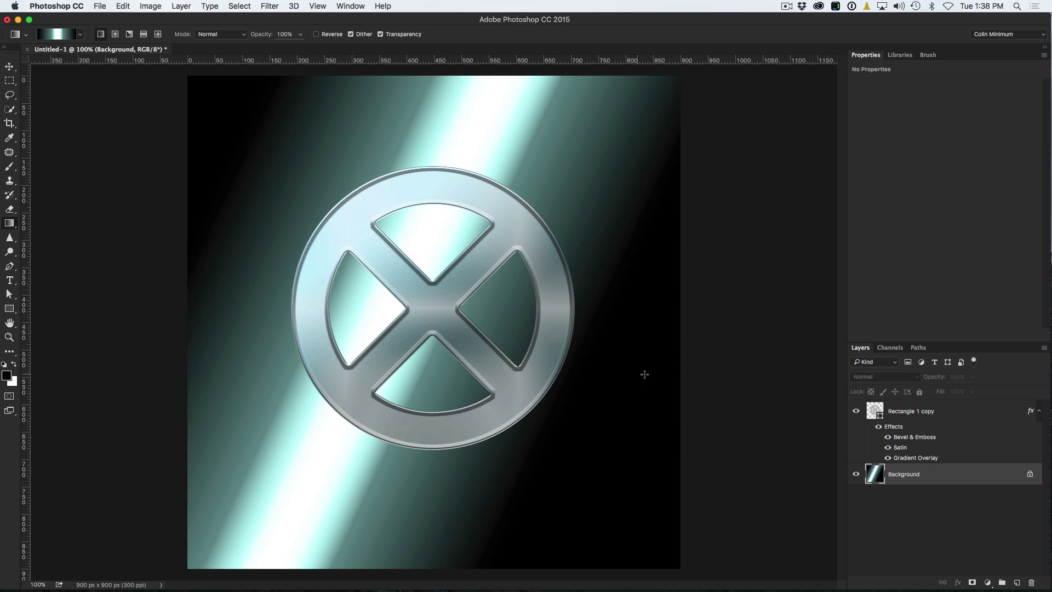
Apply a Gaussian Blur with a 40.2-pixel radius to the Background layer
left_click(268, 5)
mouse_move(280, 137)
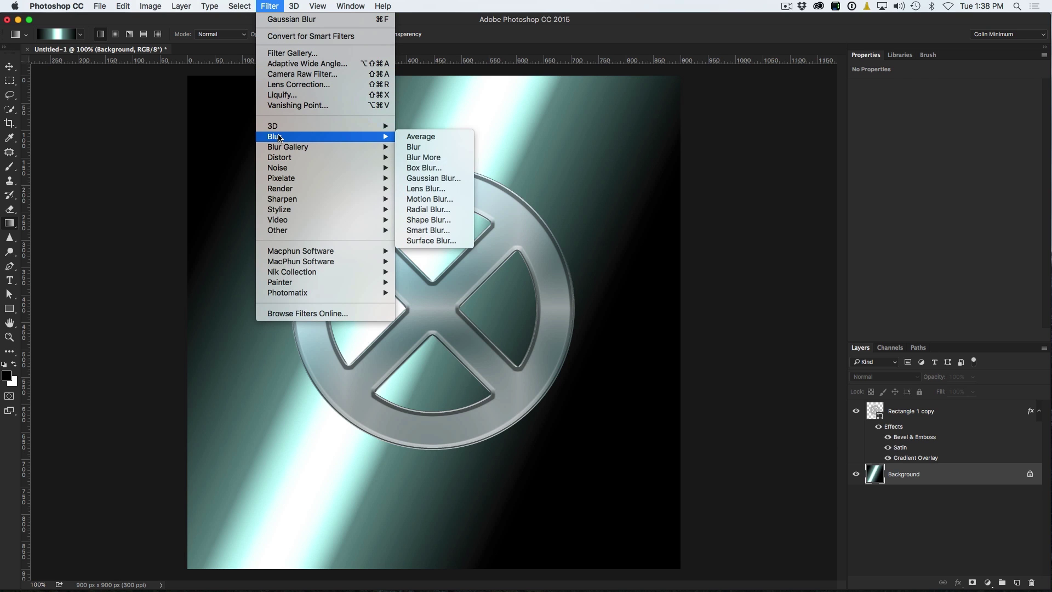
left_click(438, 179)
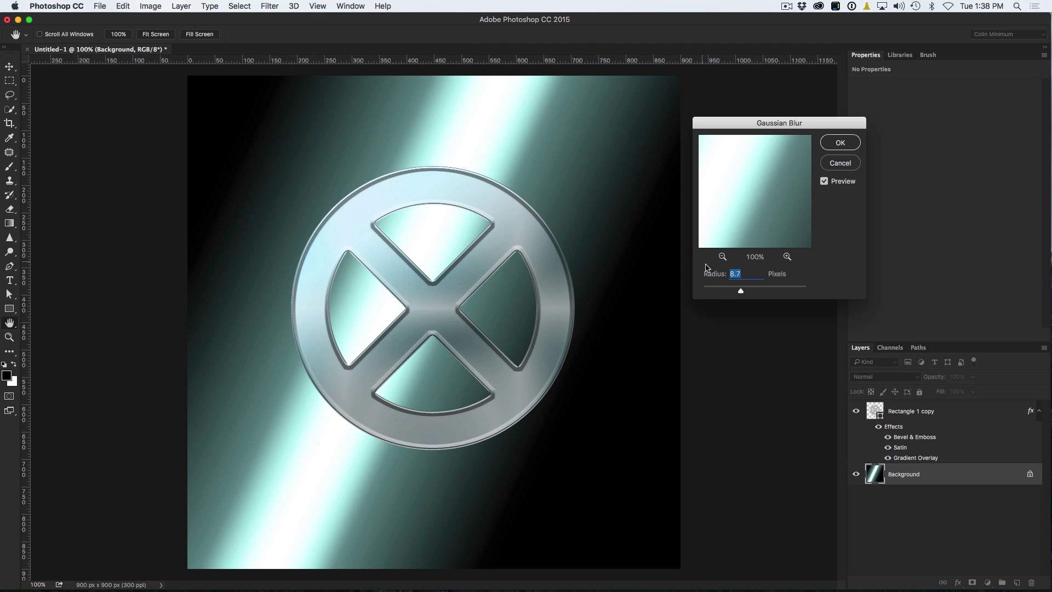
left_click_drag(741, 291, 756, 293)
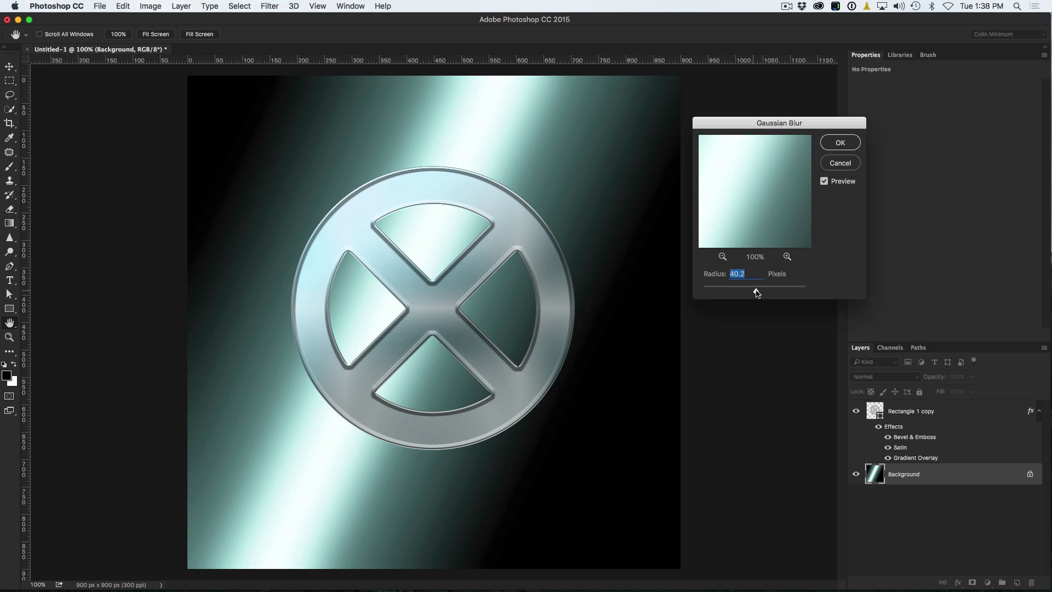
left_click(832, 143)
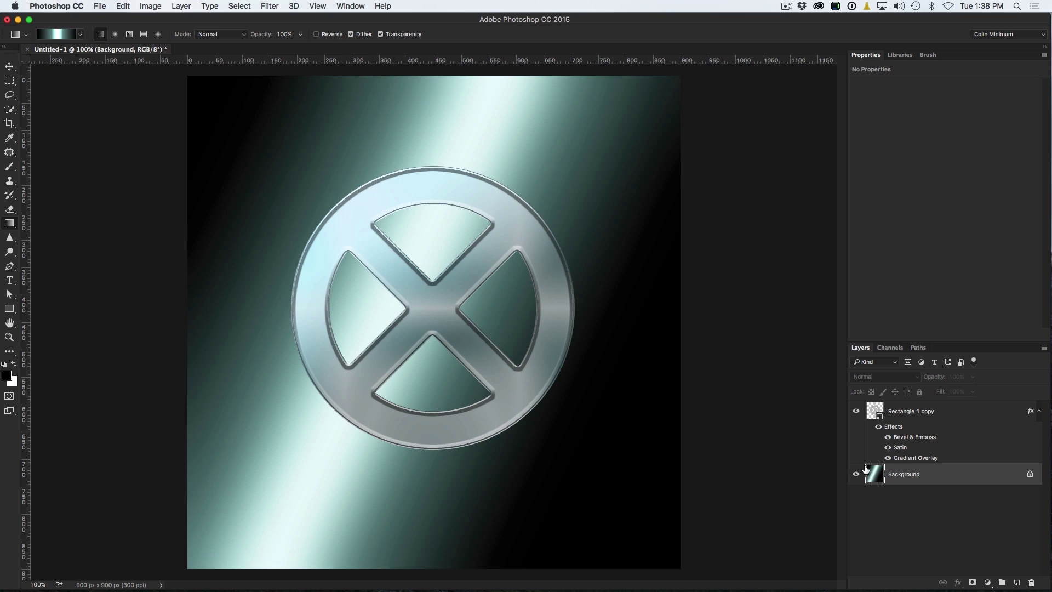
Add 4.8% monochromatic Gaussian noise to the Background layer
left_click(268, 6)
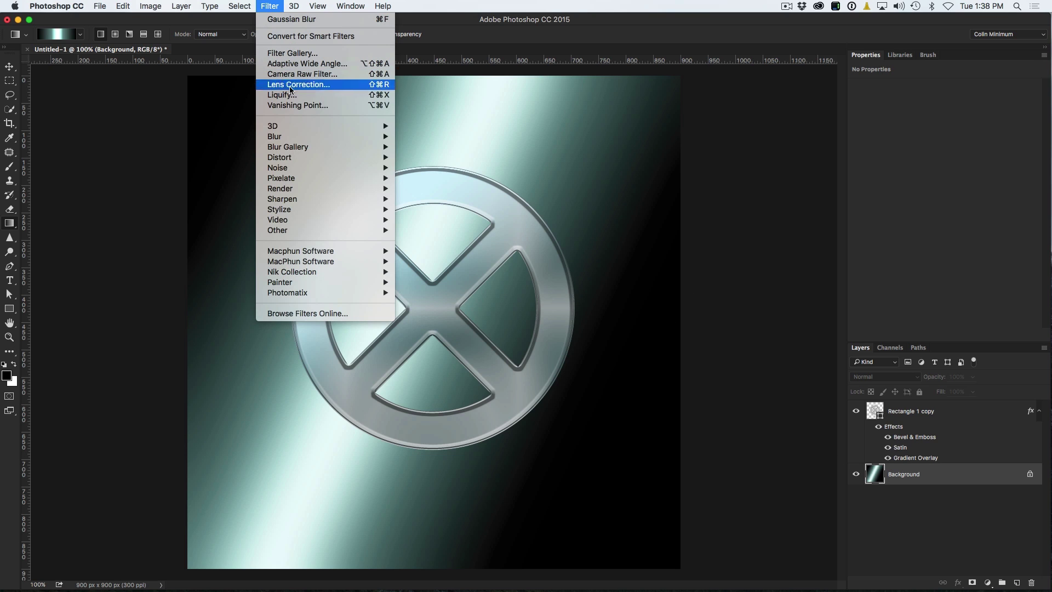
mouse_move(295, 169)
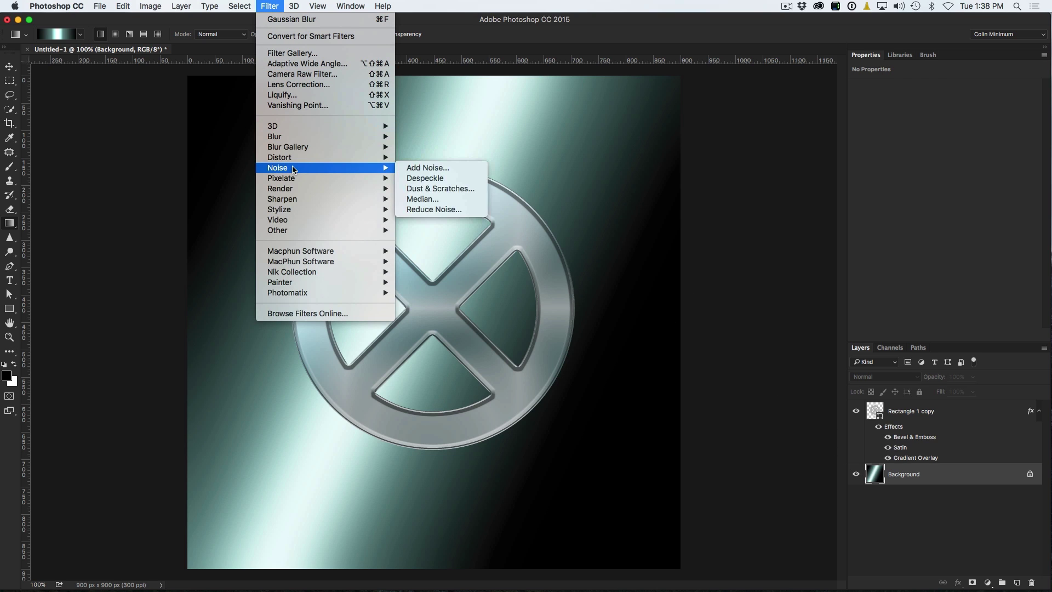
left_click(417, 167)
left_click_drag(552, 168, 711, 160)
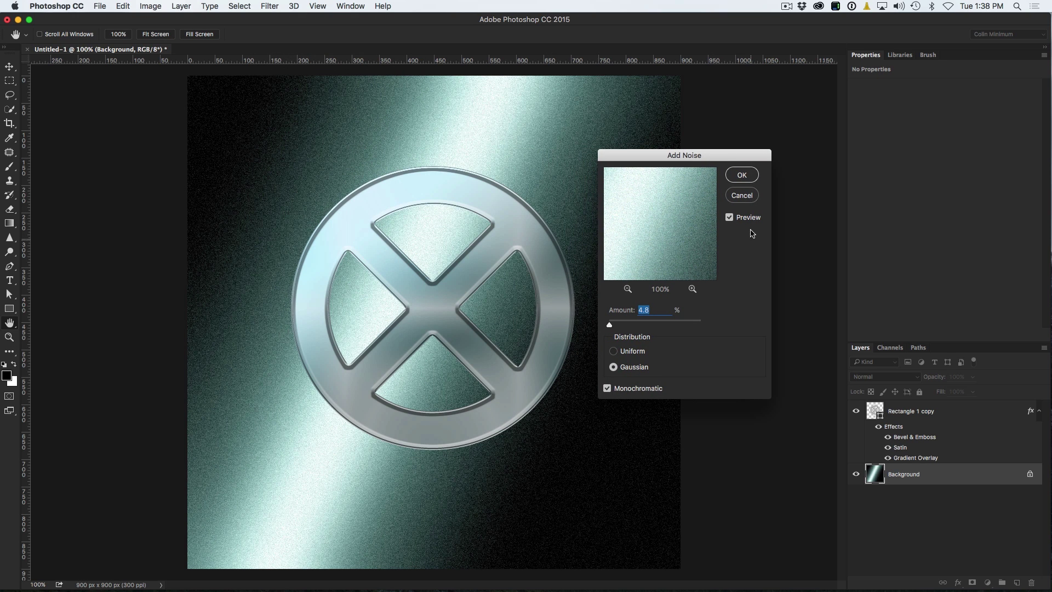
left_click(742, 175)
key("g")
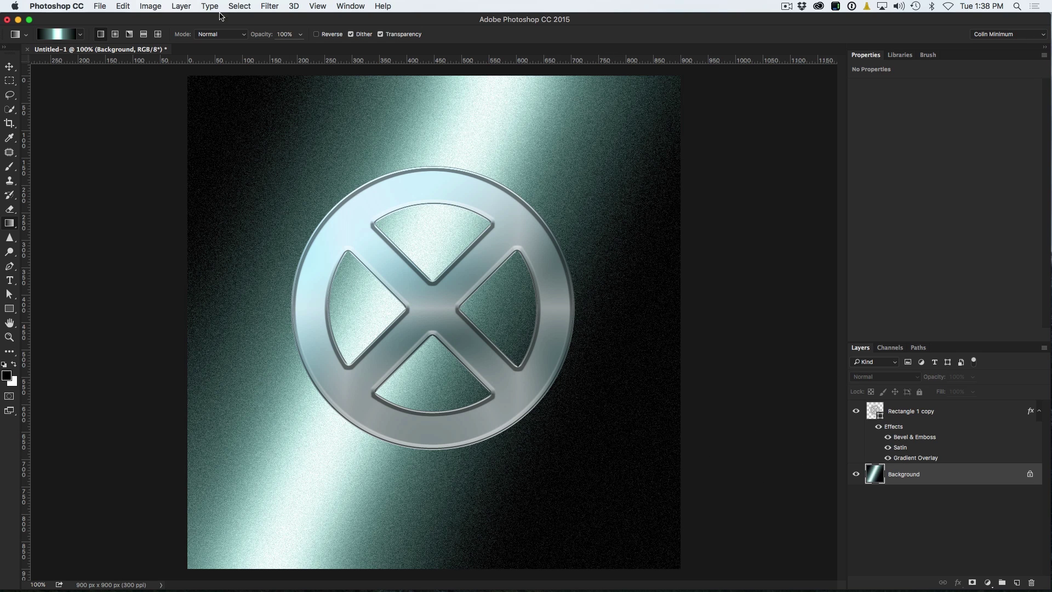
Apply a Motion Blur to the Background layer at a 55° angle with a 33-pixel distance
left_click(269, 6)
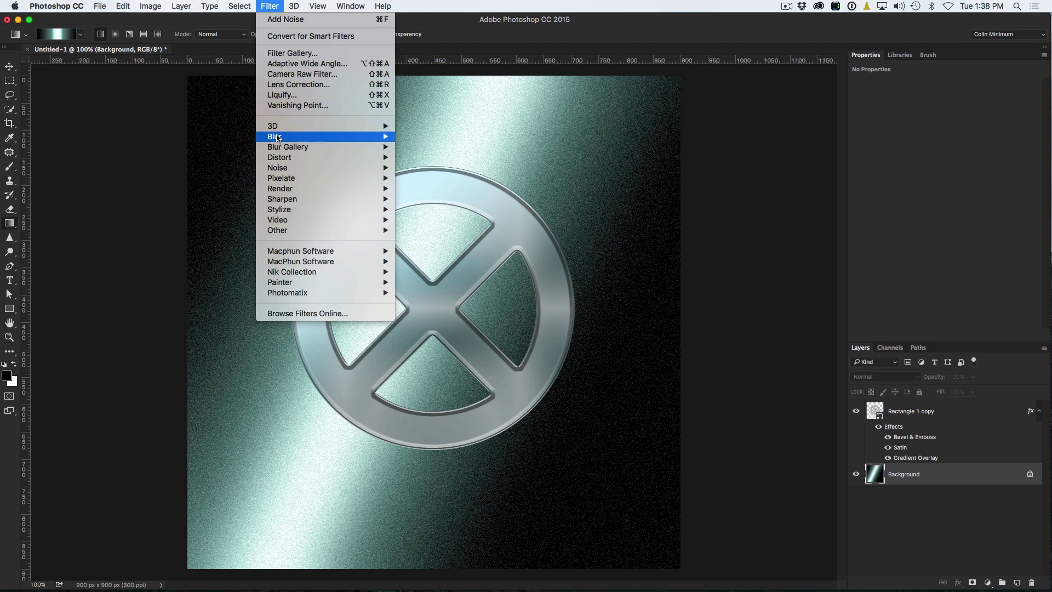
mouse_move(278, 140)
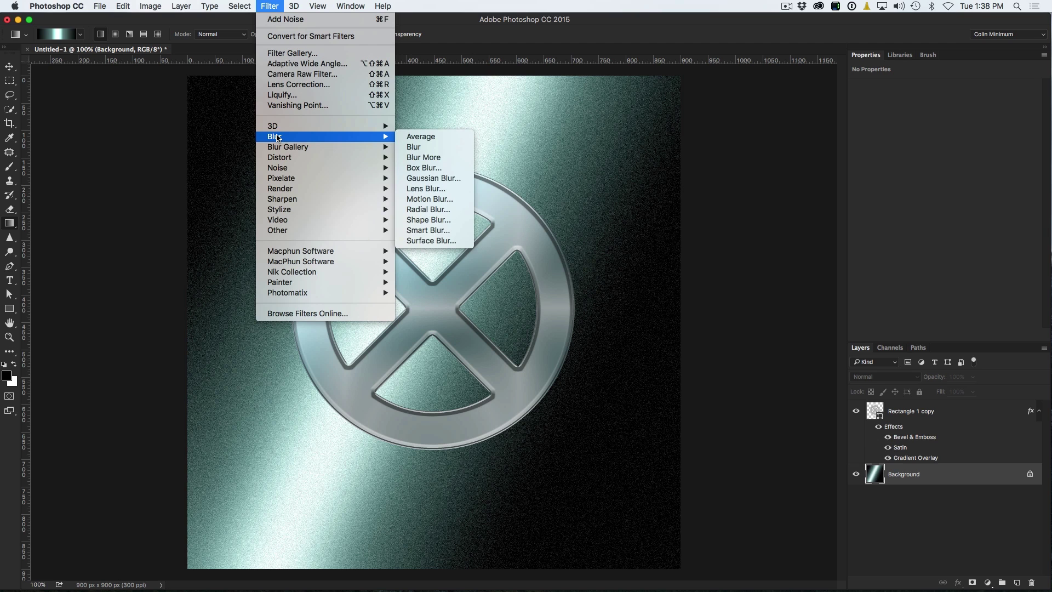
left_click(430, 199)
left_click_drag(437, 210, 728, 190)
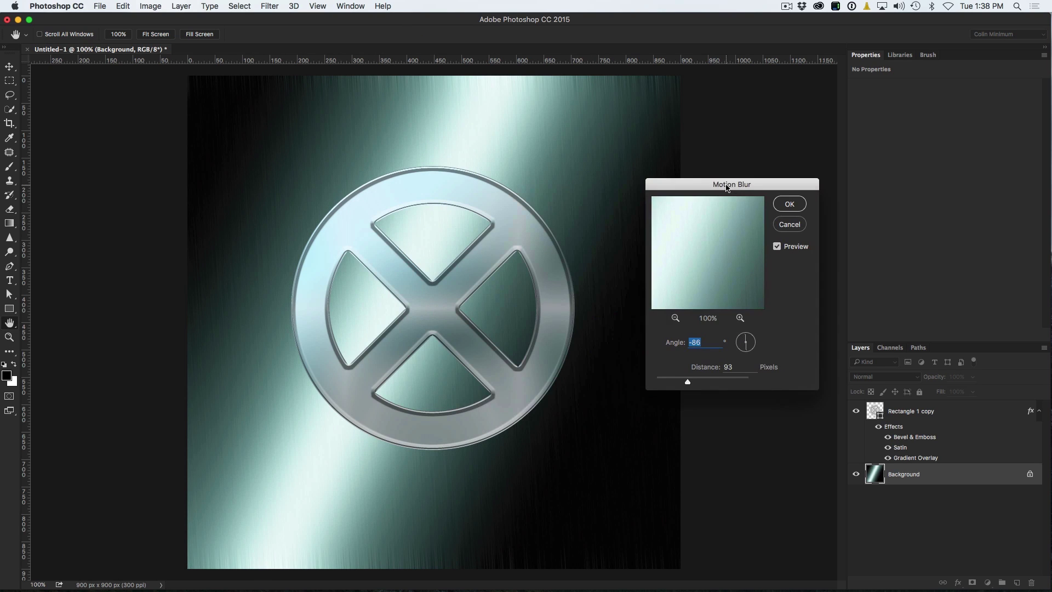
left_click(742, 352)
left_click_drag(688, 382, 674, 383)
left_click(790, 205)
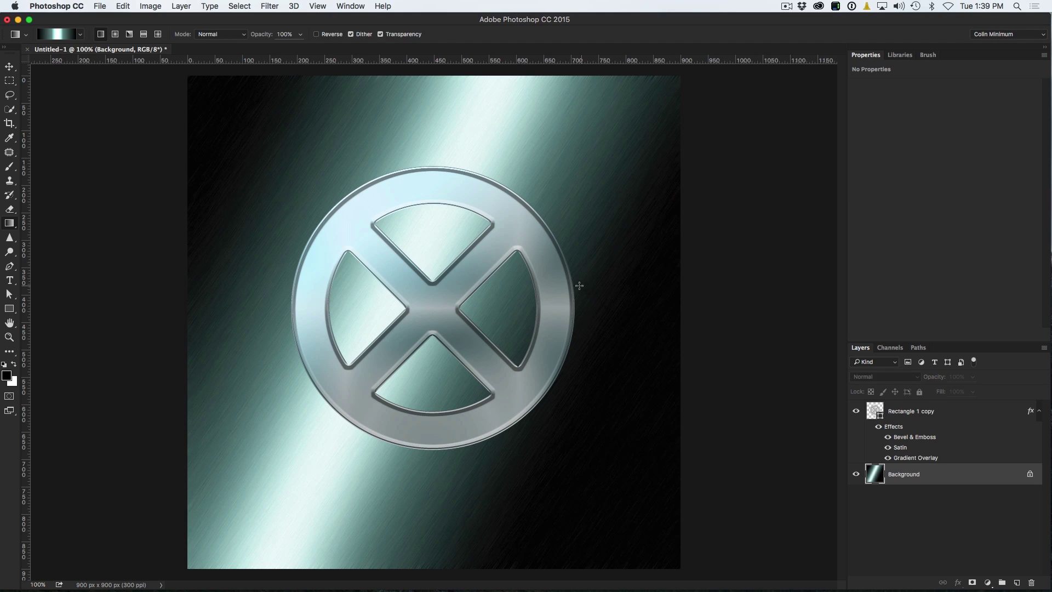
Add a new layer above the Rectangle 1 copy layer and fill it with 50% gray
left_click(874, 411)
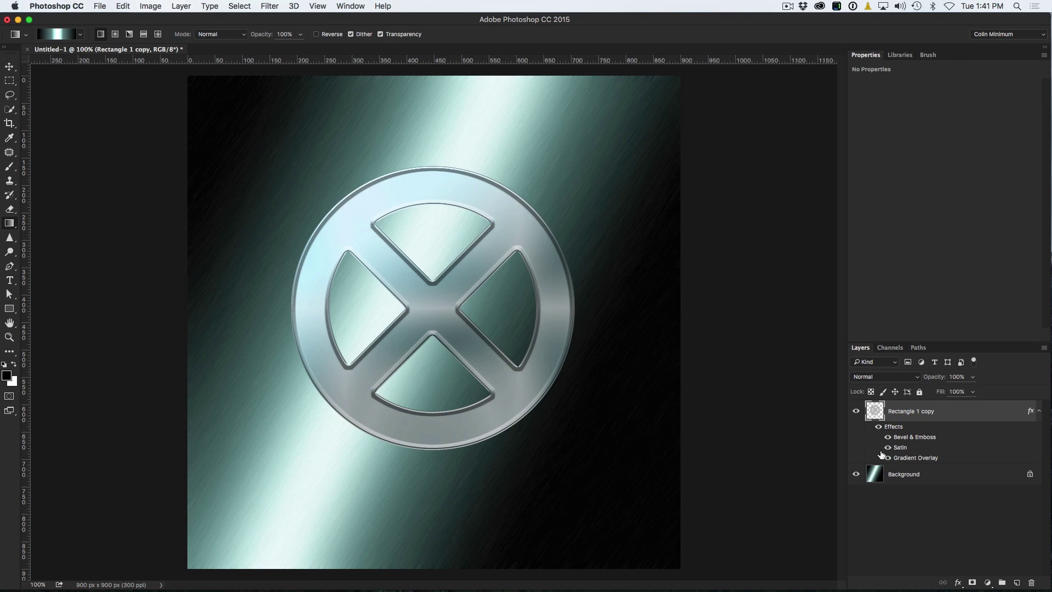
left_click(1016, 583)
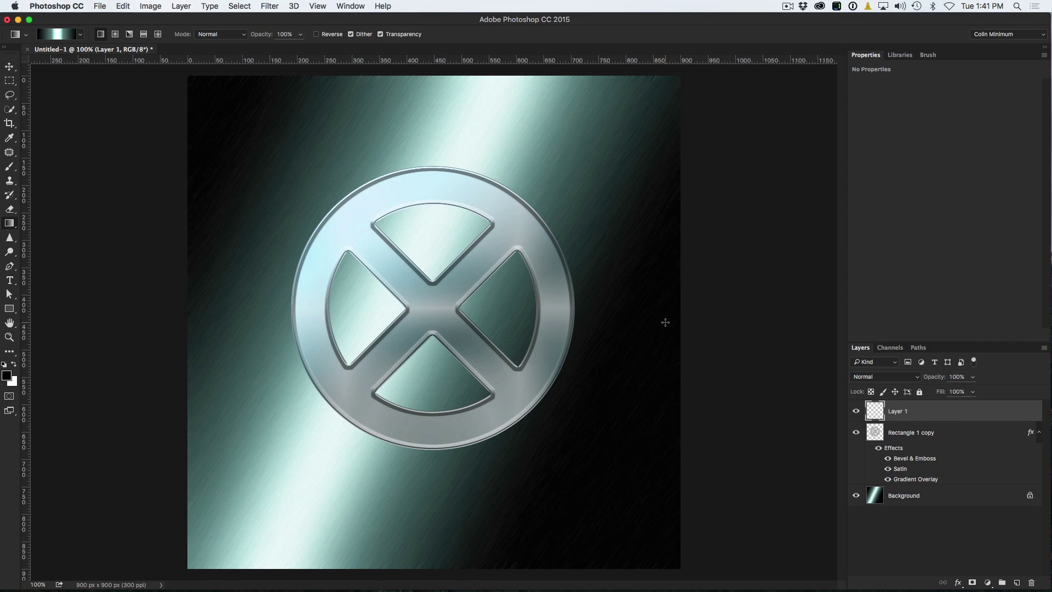
key("shift+F5")
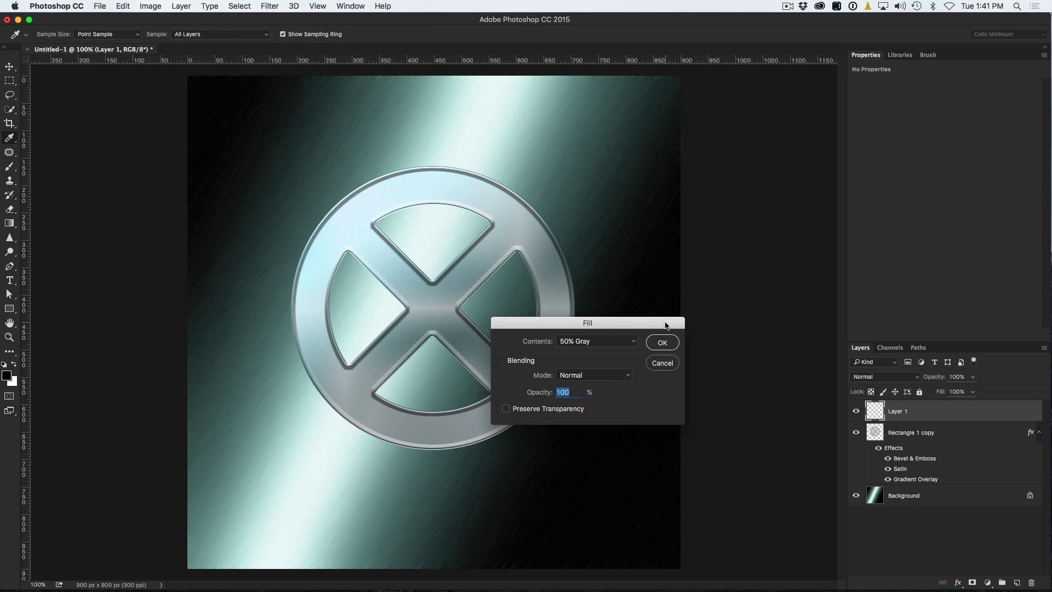
left_click(603, 341)
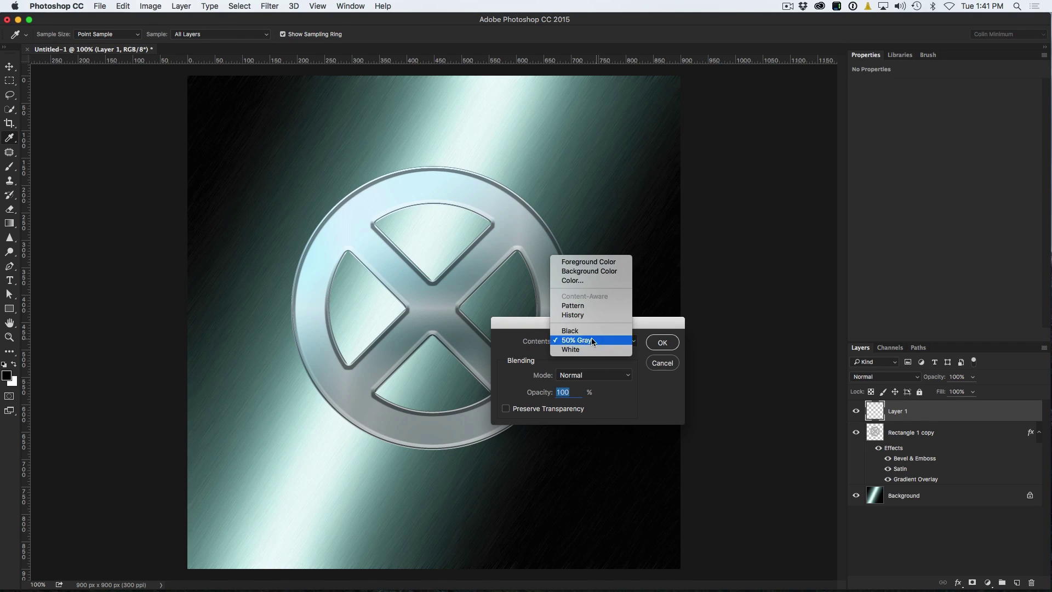
left_click(592, 341)
left_click(660, 343)
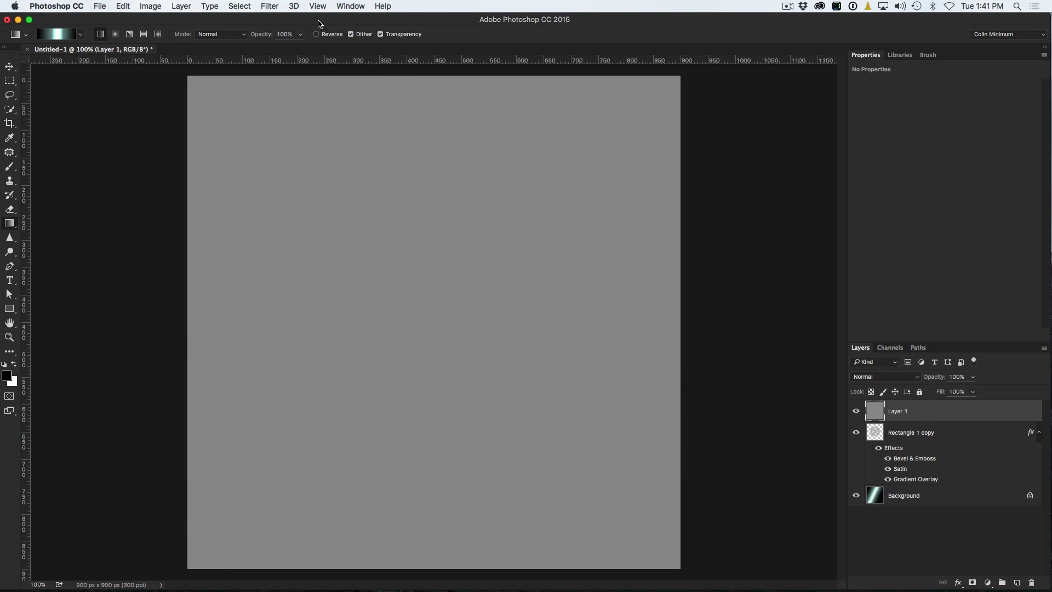
Add monochromatic Gaussian noise to the gray Layer 1, stronger than the 4.8% used before
left_click(268, 6)
mouse_move(289, 167)
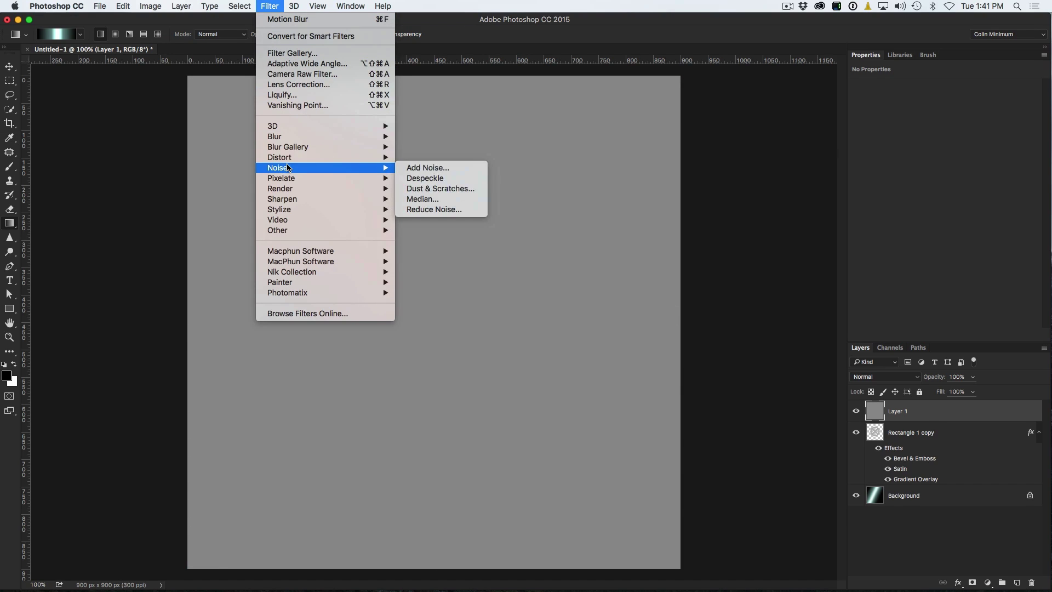
left_click(430, 169)
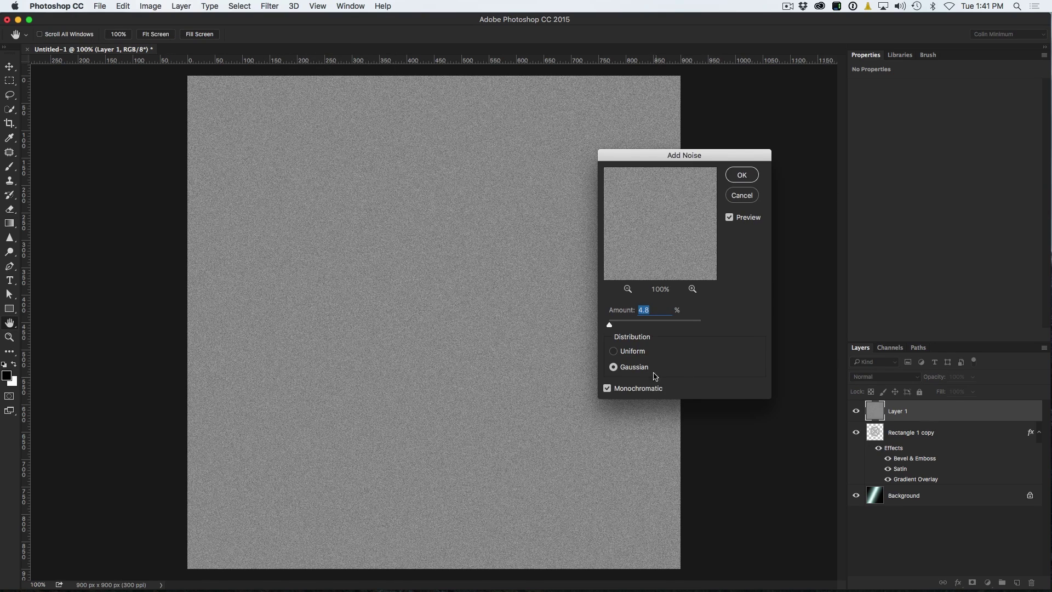
left_click_drag(610, 326, 612, 327)
left_click(735, 176)
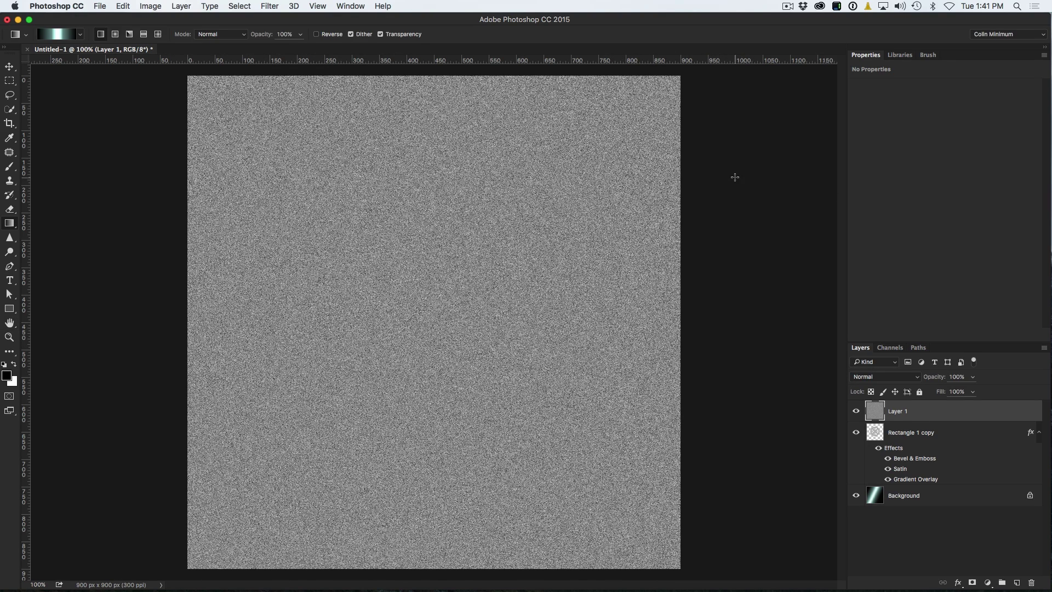
Apply a Motion Blur to the noisy gray layer at a 55° angle with a 44-pixel distance
left_click(323, 6)
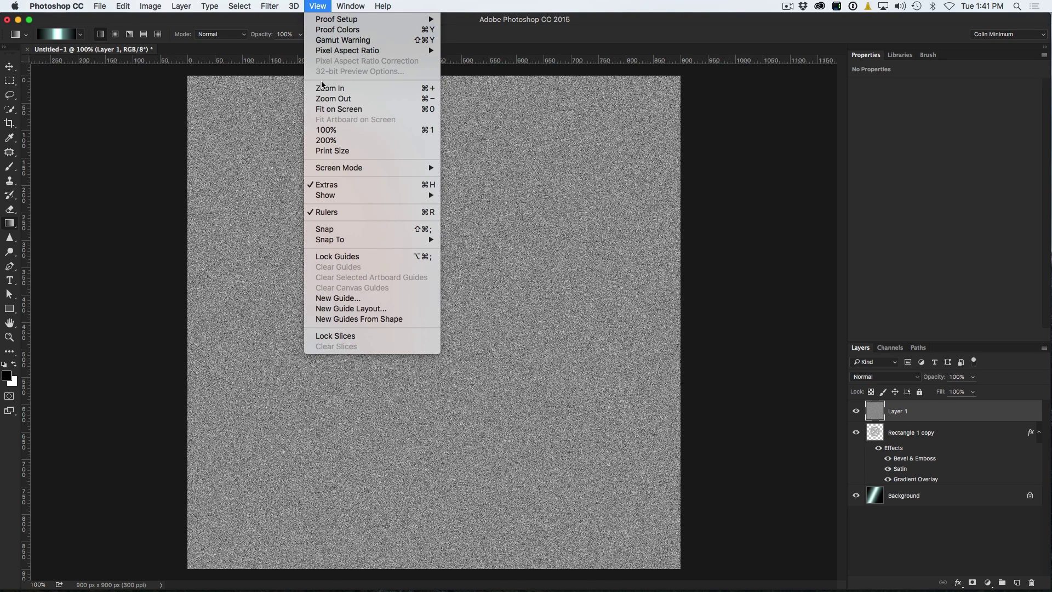
mouse_move(270, 6)
mouse_move(321, 137)
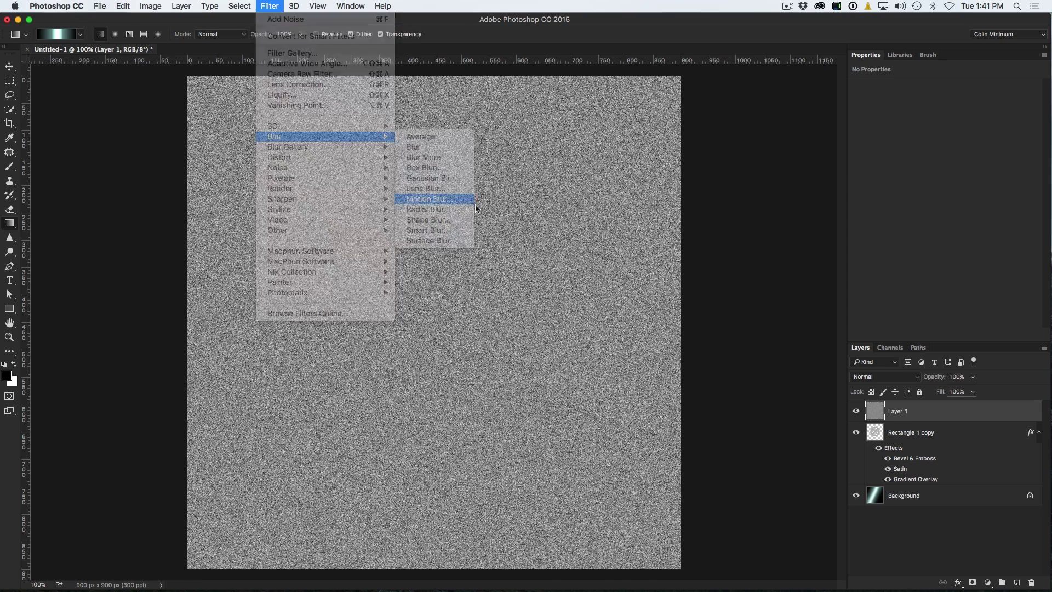
left_click(429, 199)
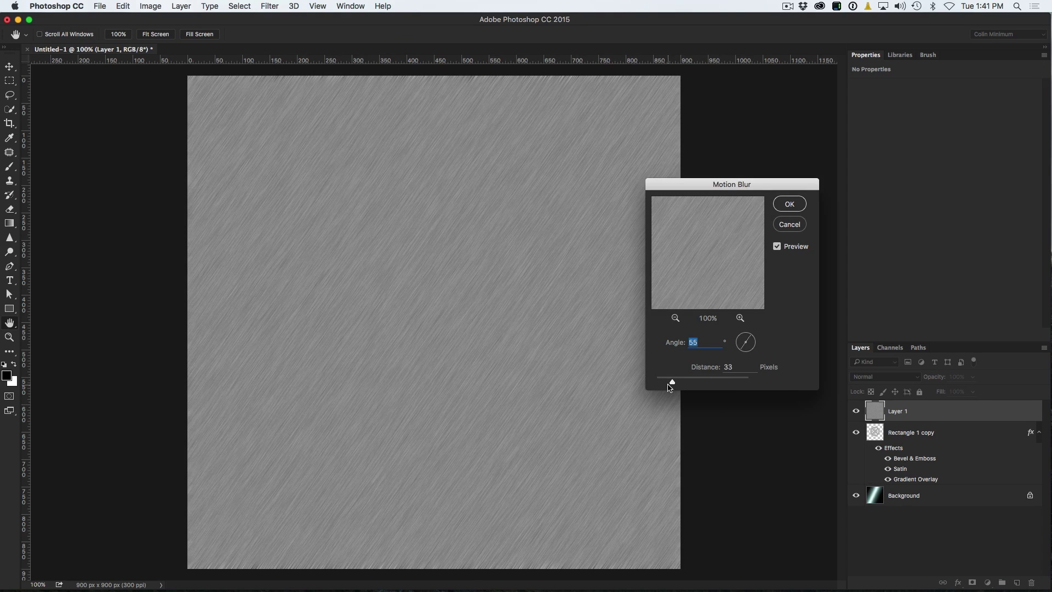
left_click_drag(672, 382, 688, 385)
left_click(795, 205)
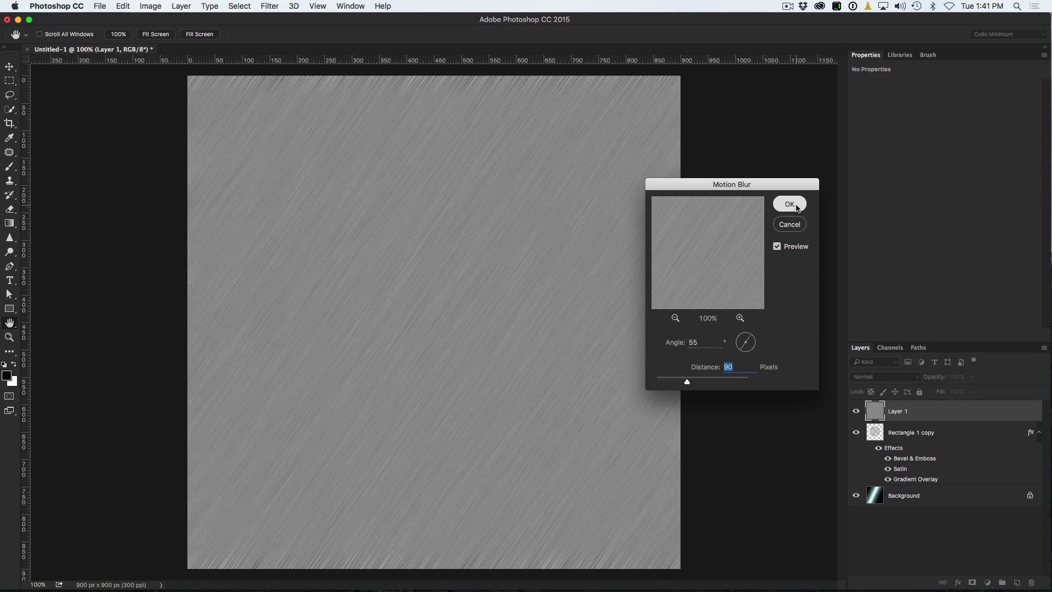
mouse_move(684, 383)
left_mouse_down()
mouse_move(670, 384)
mouse_move(678, 383)
left_mouse_up()
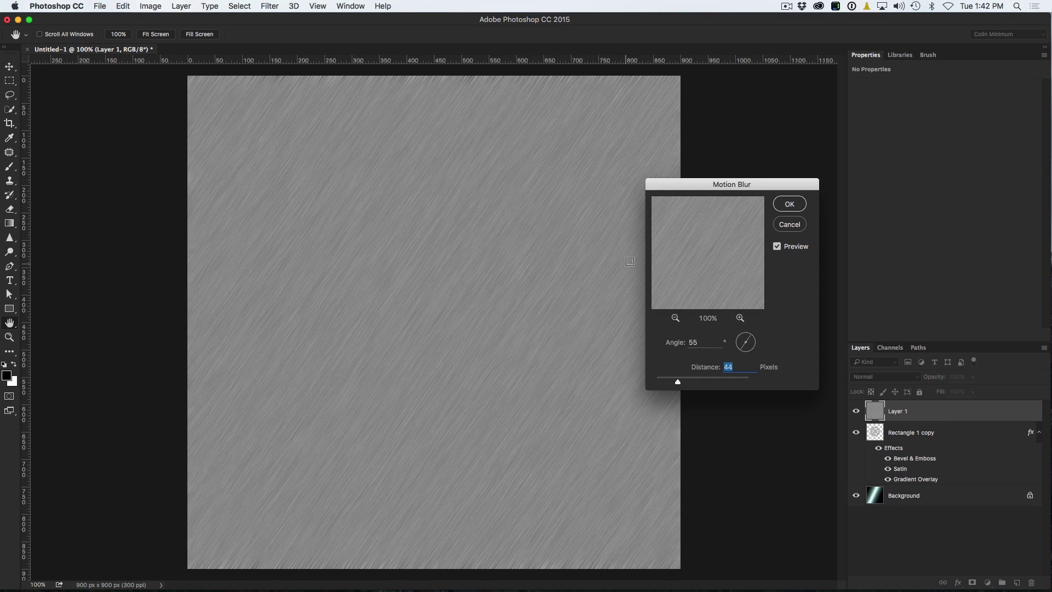
left_click(789, 204)
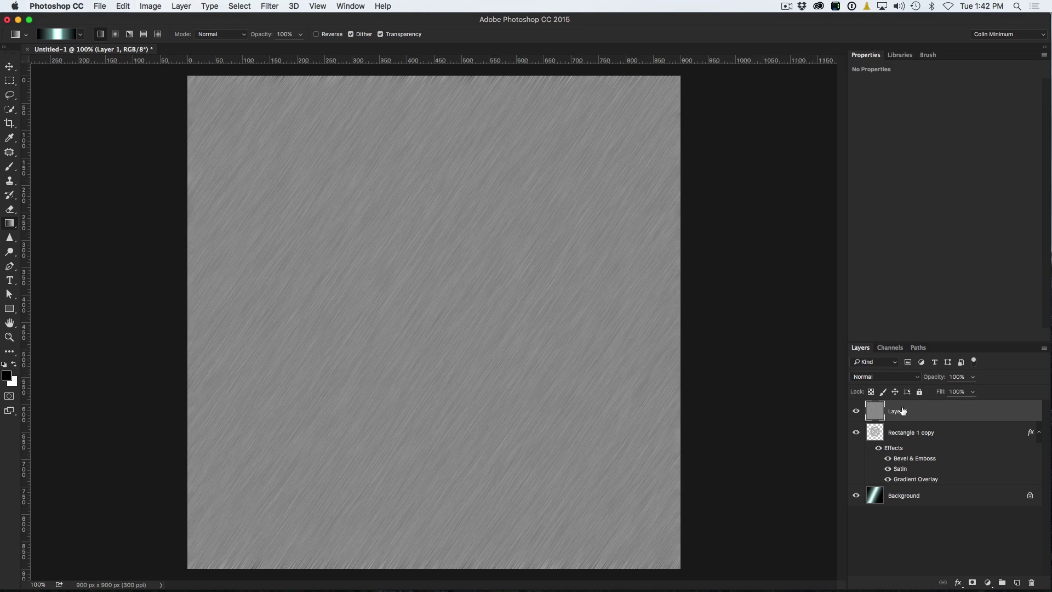
Set Layer 1's blend mode to Overlay and compare the emblem with and without the brushed texture
left_click(898, 378)
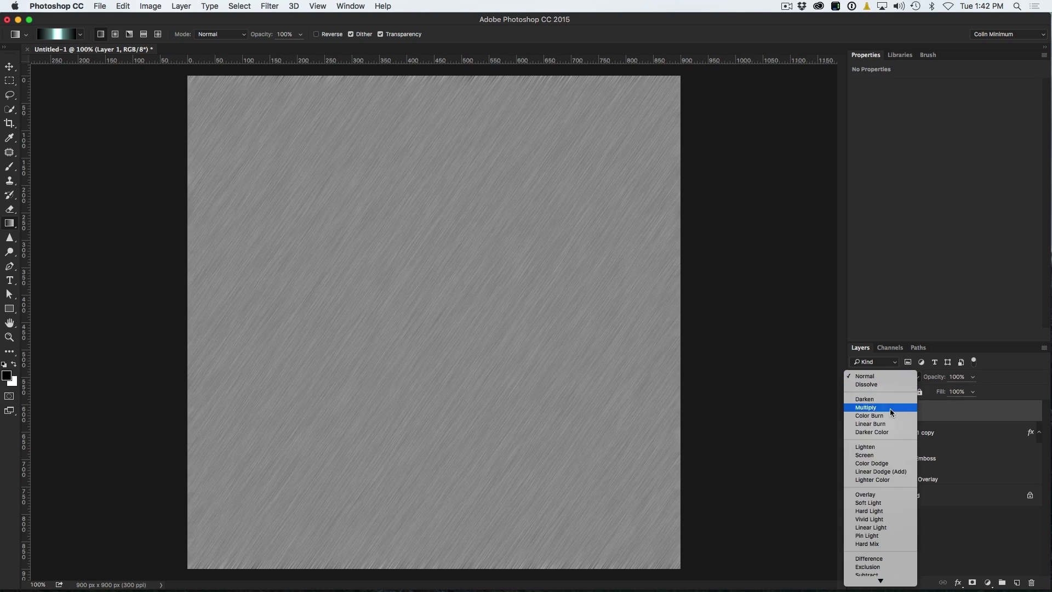
left_click(886, 492)
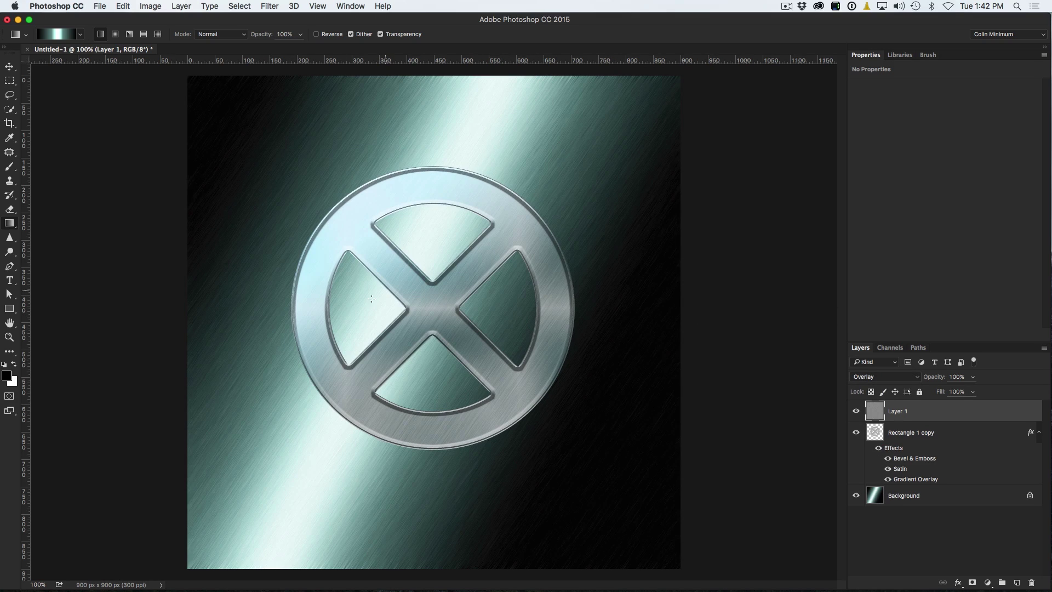
left_click(856, 411)
left_click(857, 411)
Mask Layer 1 to the emblem's outline and check the mask's effect with the Background layer hidden
left_click(877, 434, "super")
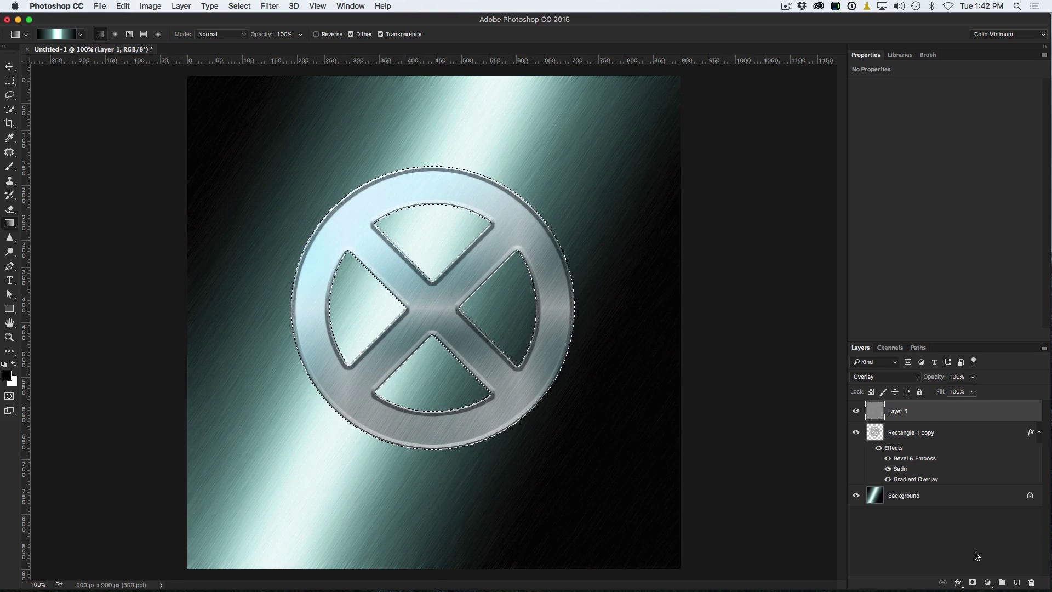
left_click(973, 582)
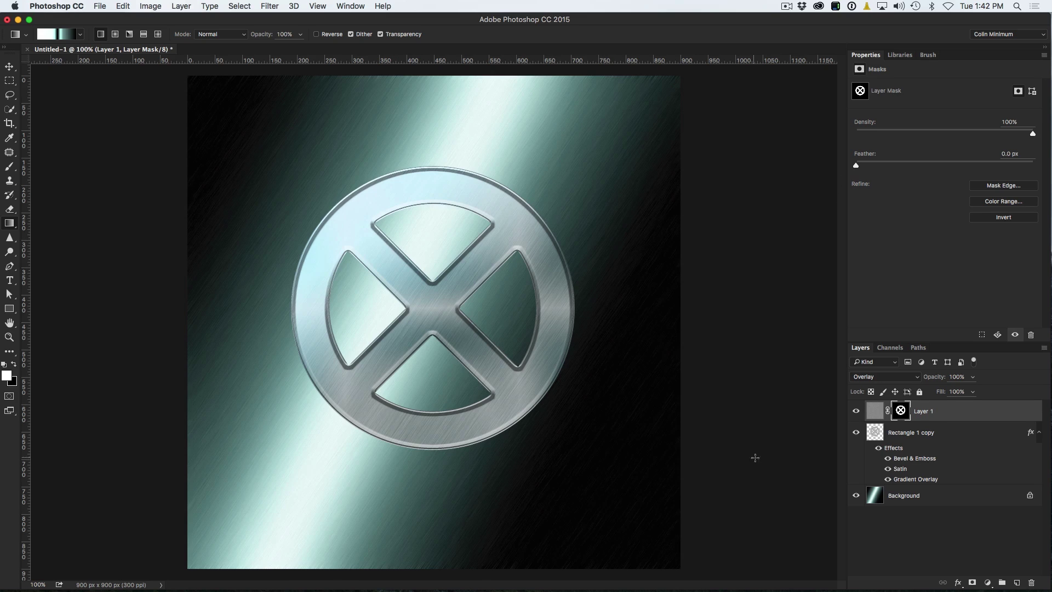
left_click(856, 495)
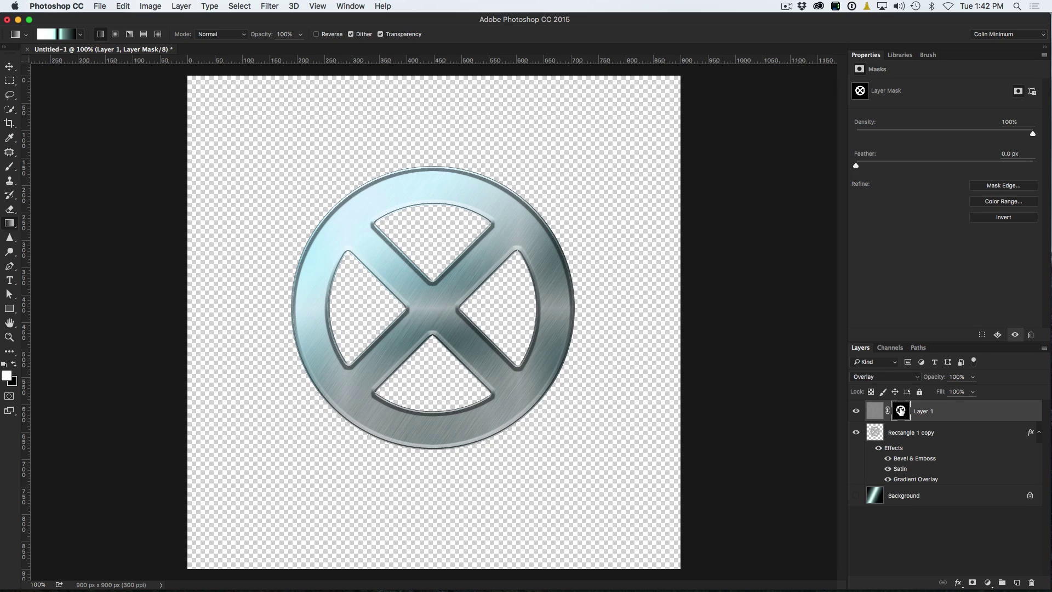
left_click(901, 411, "shift")
left_click(901, 410, "shift")
left_click(856, 495)
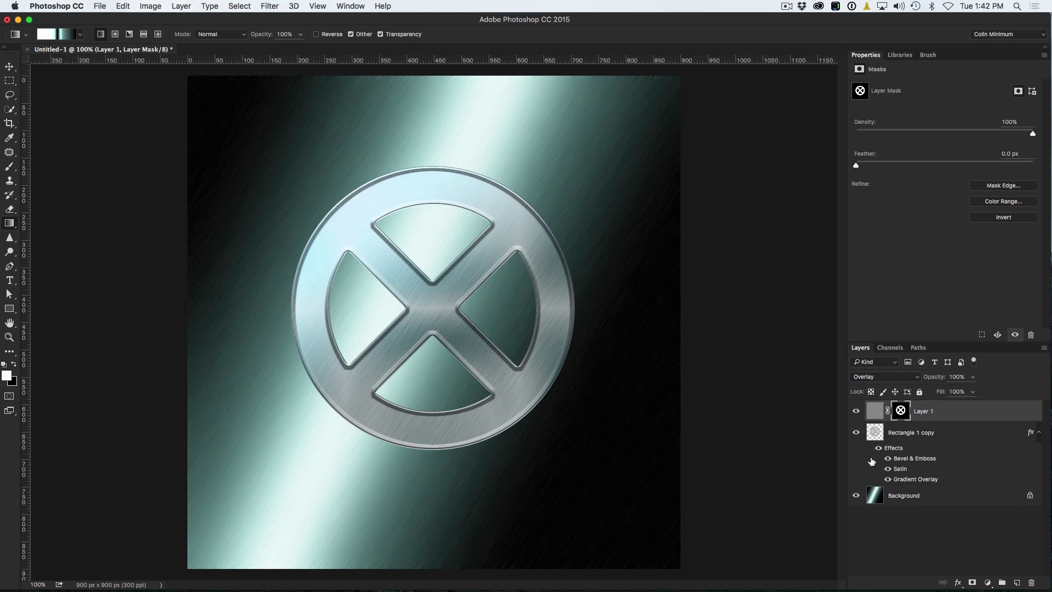
Merge Layer 1 with the Rectangle 1 copy layer and distort the emblem's corners to give it a tilted perspective
left_click(888, 431, "shift")
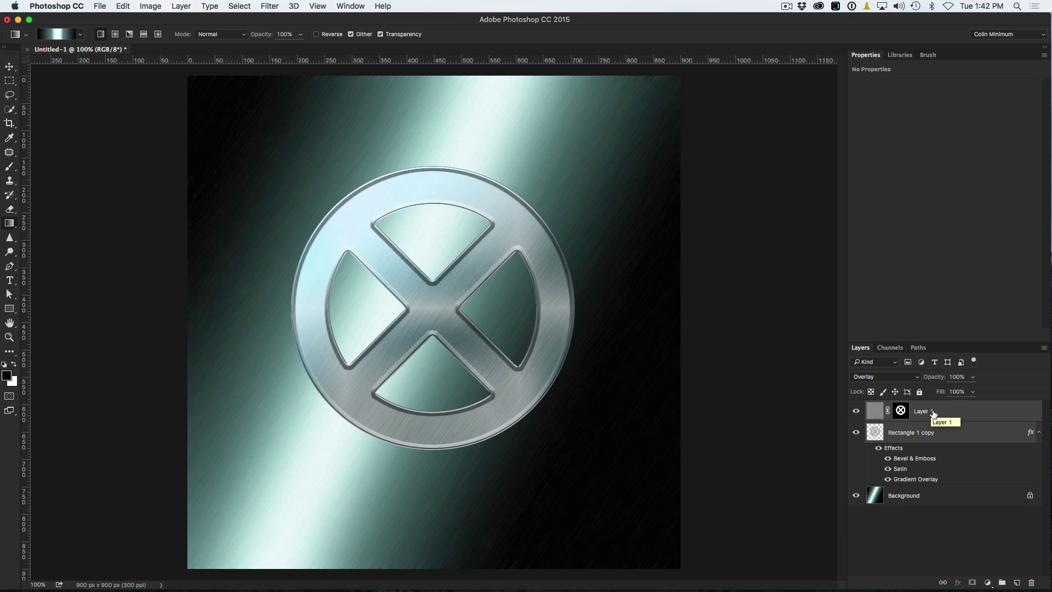
key("super+e")
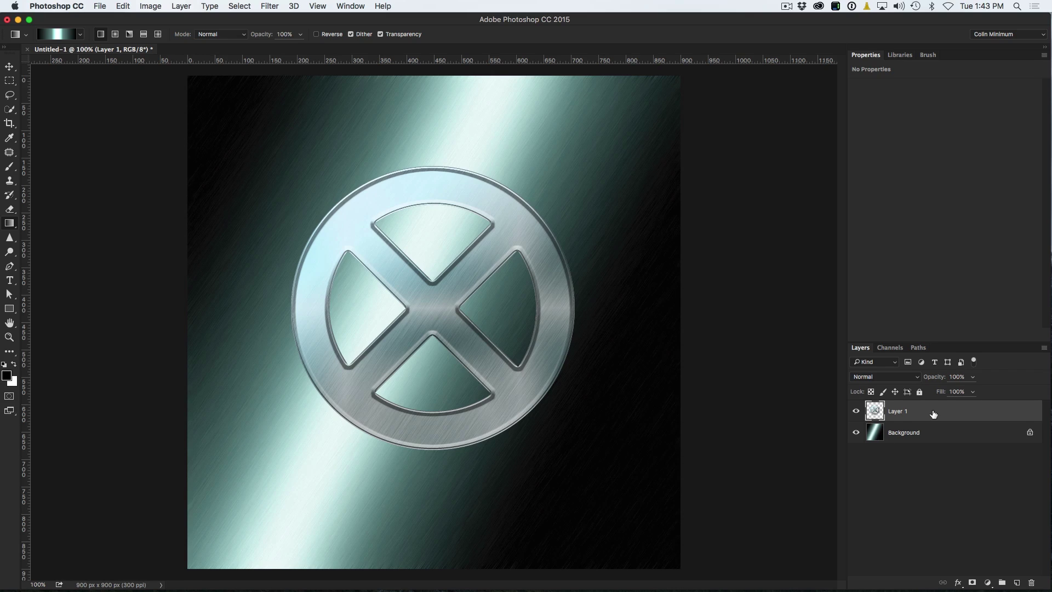
key("super+t")
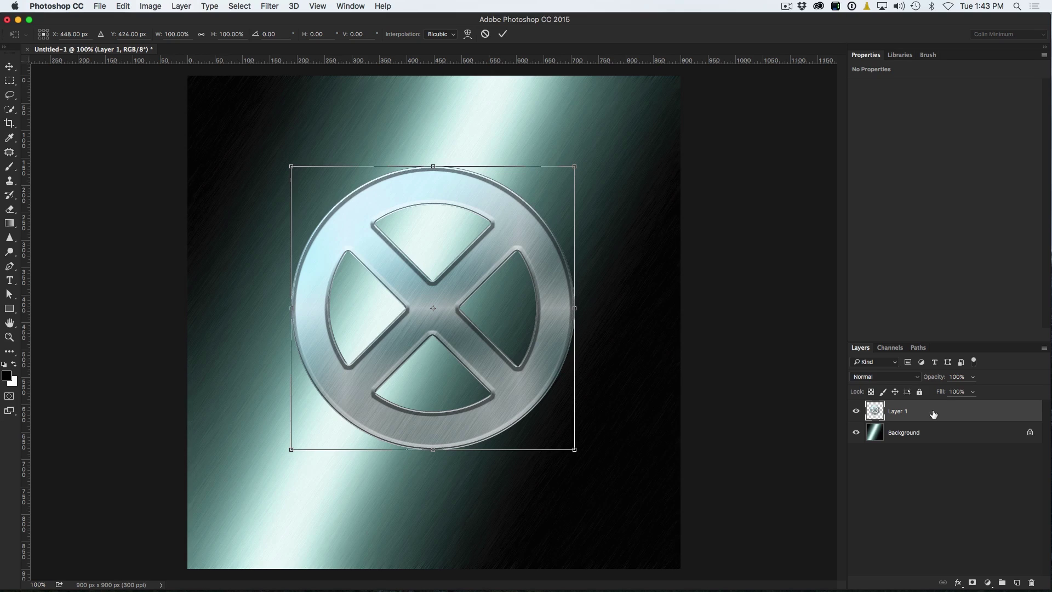
right_click(475, 257)
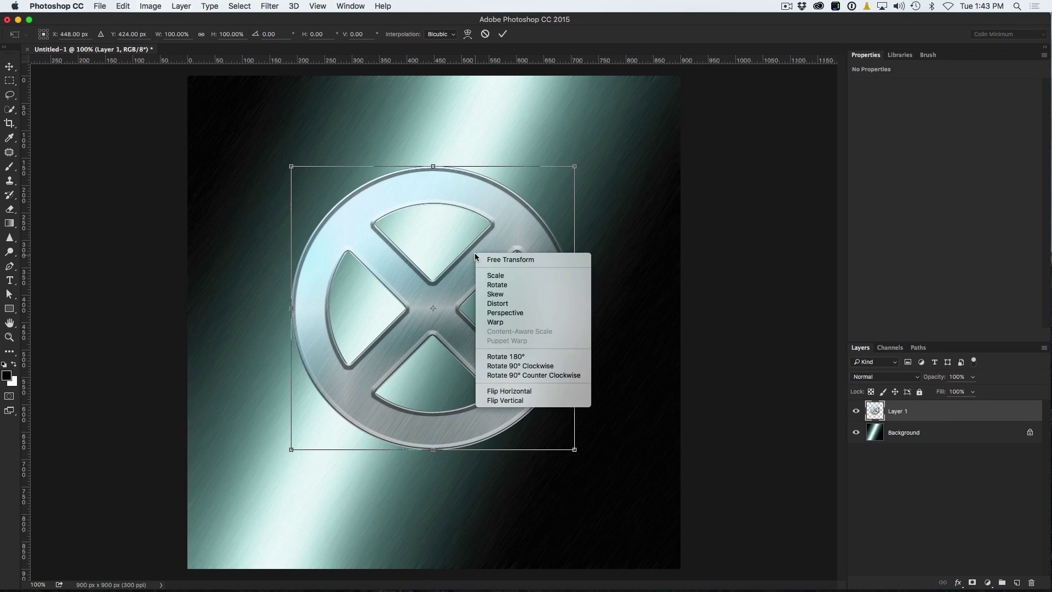
left_click(532, 277)
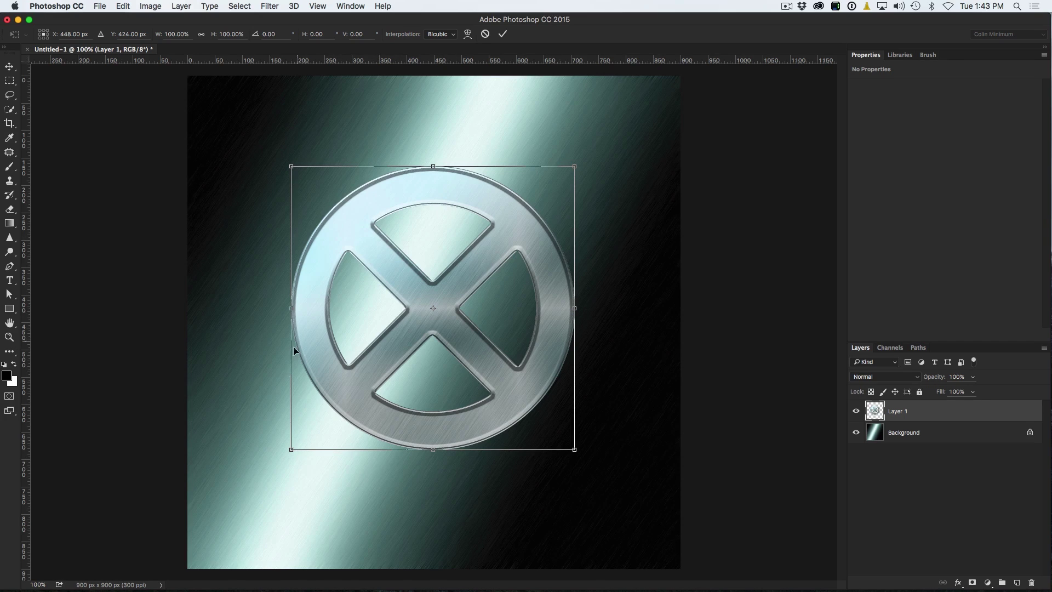
left_click_drag(293, 451, 276, 443)
left_click_drag(573, 448, 570, 454)
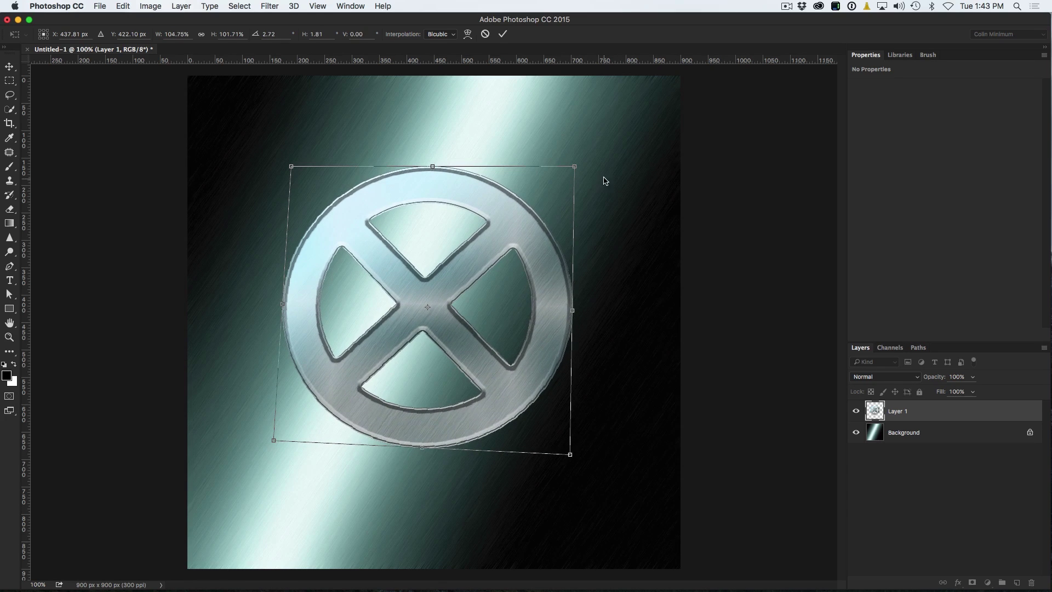
left_click_drag(574, 167, 586, 166)
left_click_drag(292, 166, 320, 196)
left_click_drag(570, 455, 563, 456)
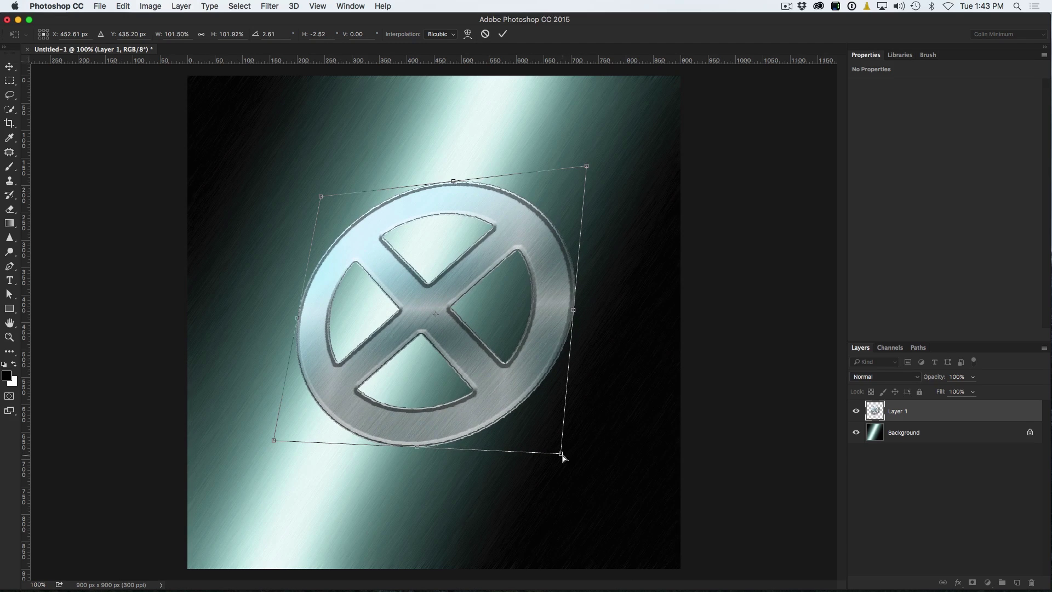
key("Return")
Move the distorted emblem slightly up and to the left on the canvas
key("g")
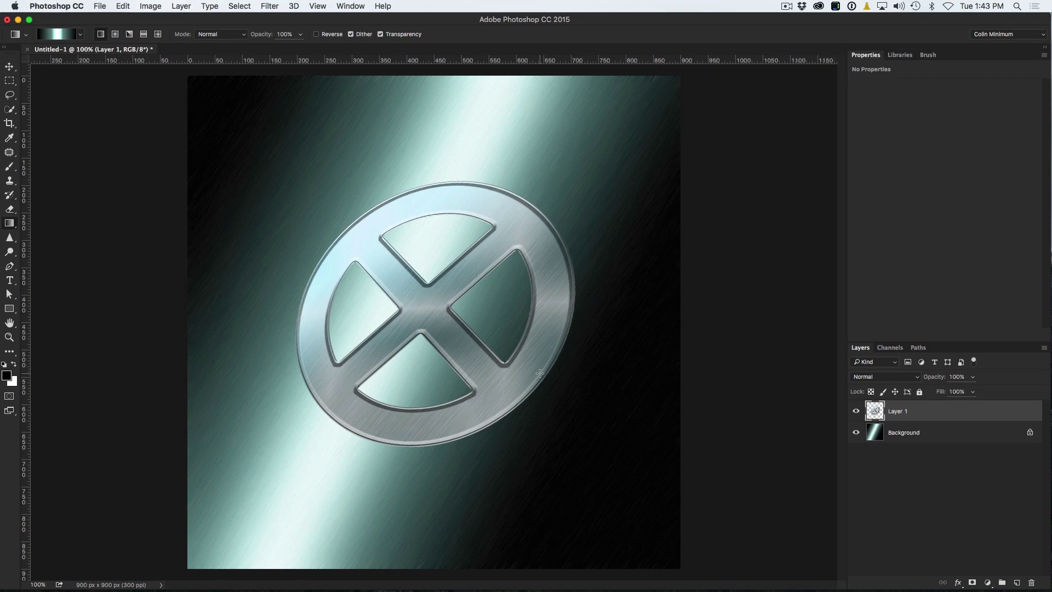
key("v")
left_click_drag(542, 371, 525, 349)
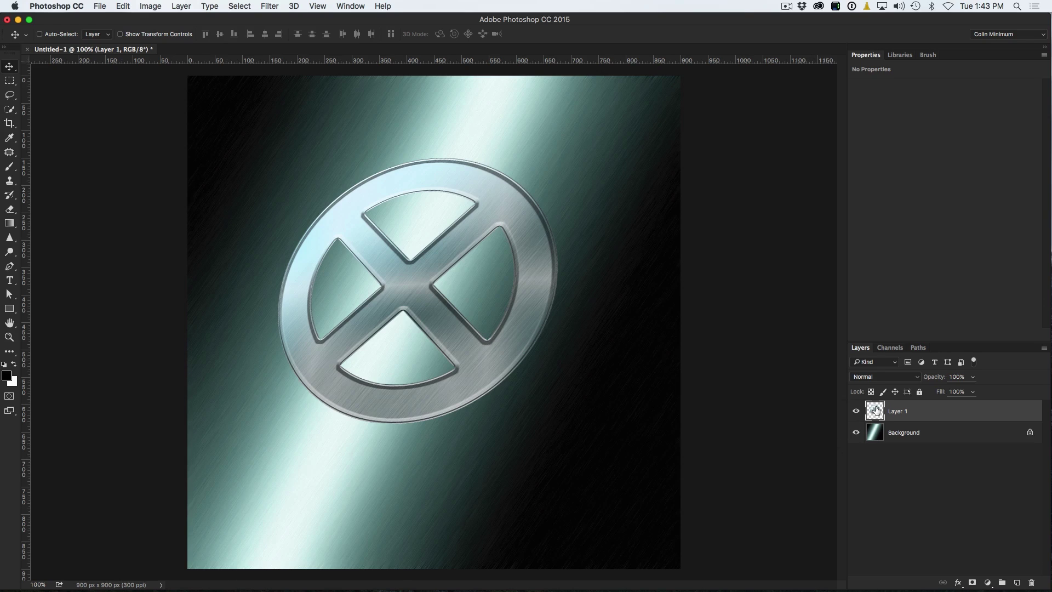
Duplicate the emblem layer and fill only the copy's opaque pixels with the black foreground color
key("super+j")
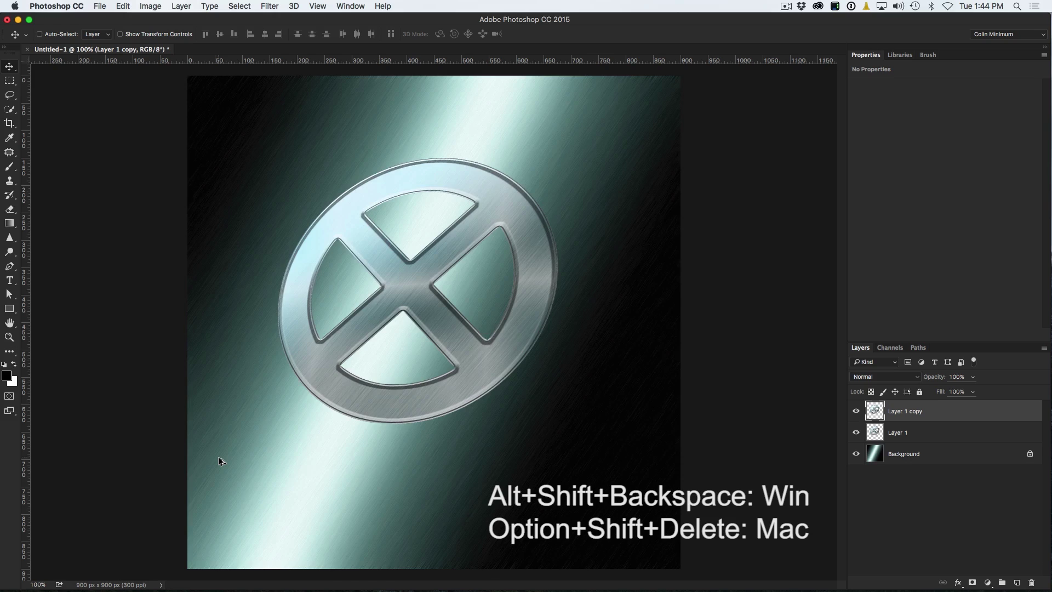
key("alt+shift+BackSpace")
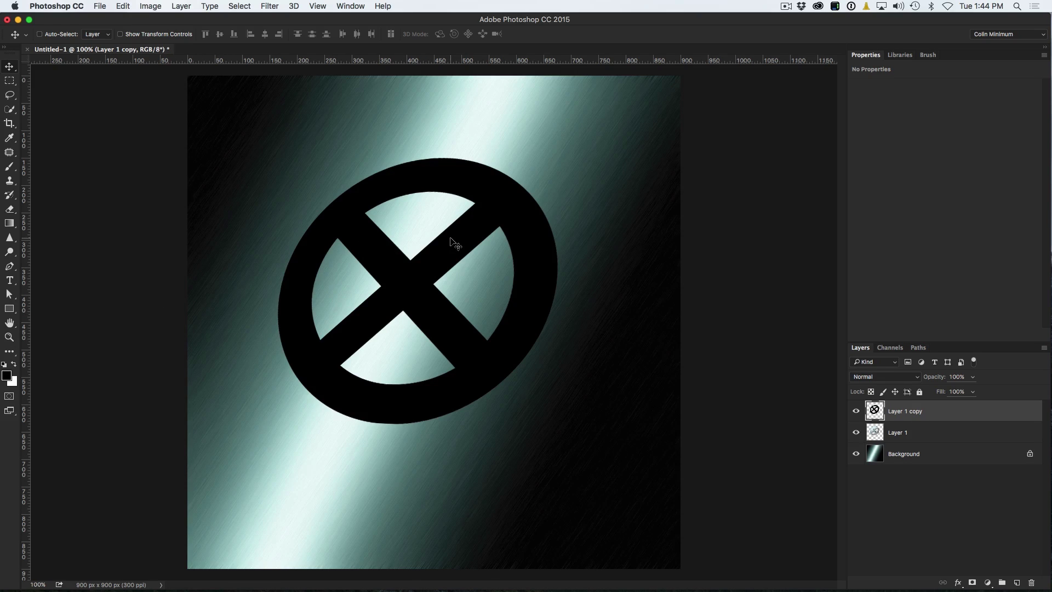
Place the black emblem copy beneath Layer 1 and offset it slightly downward as a shadow
left_click_drag(910, 418, 904, 441)
left_click_drag(369, 292, 373, 314)
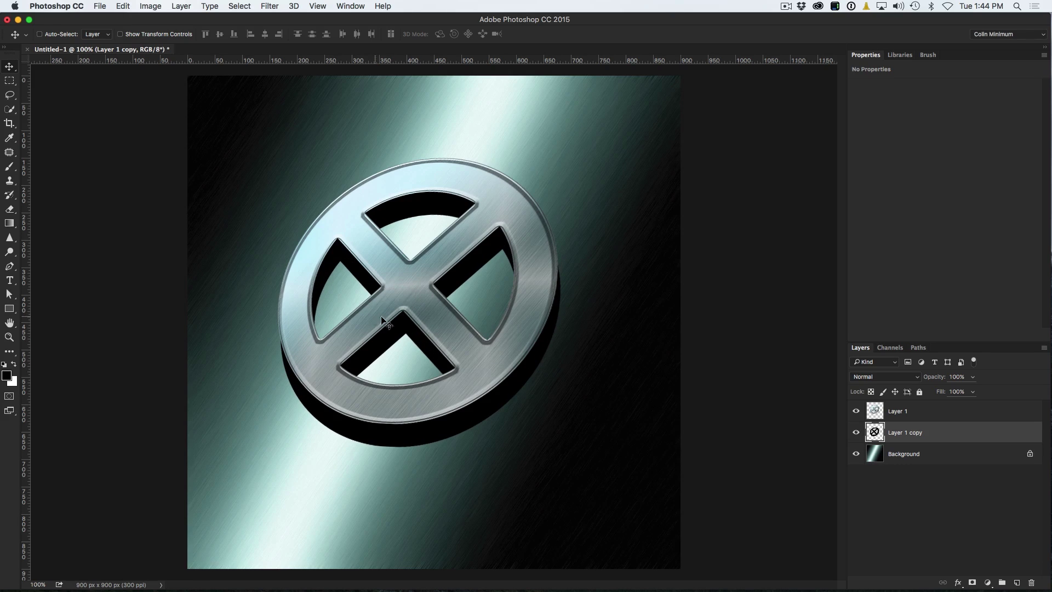
Soften the black shadow layer with a 6.0-pixel Gaussian Blur and reduce its opacity to 92%
left_click(271, 5)
mouse_move(318, 136)
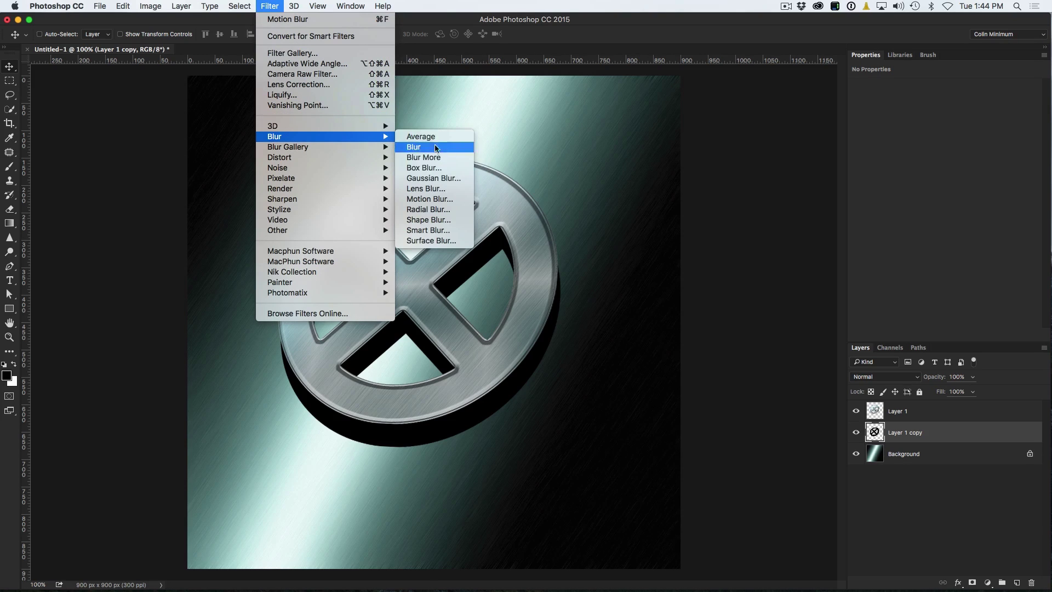
left_click(457, 177)
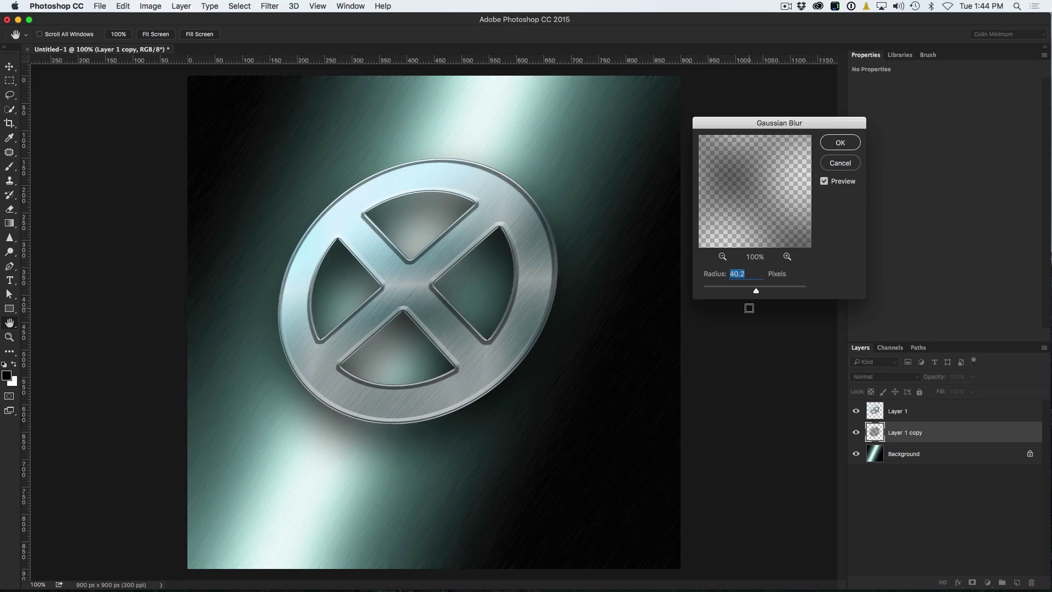
mouse_move(753, 292)
left_mouse_down()
mouse_move(714, 293)
mouse_move(735, 292)
left_mouse_up()
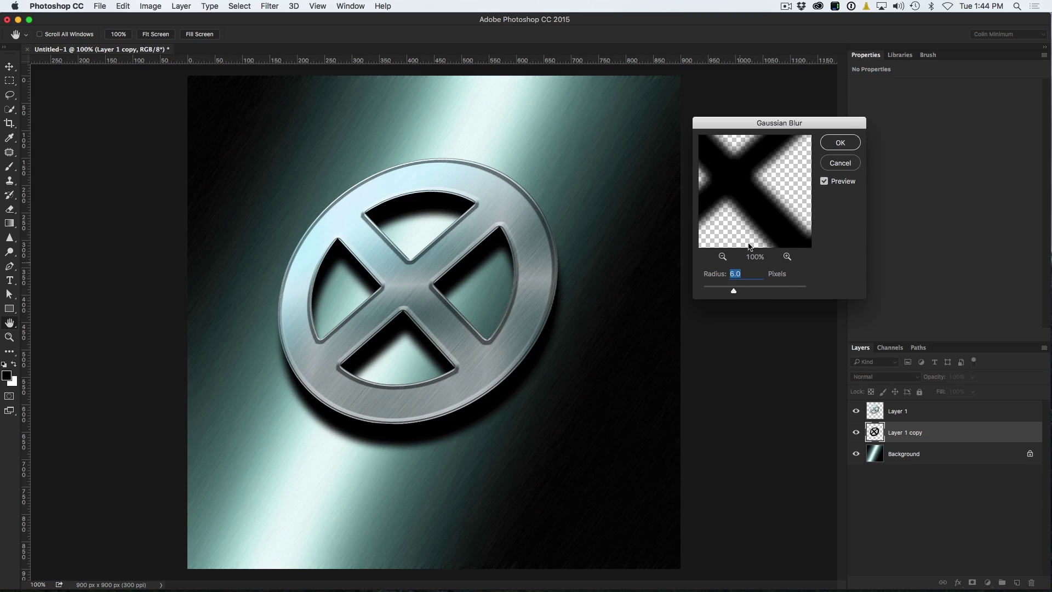
left_click(850, 145)
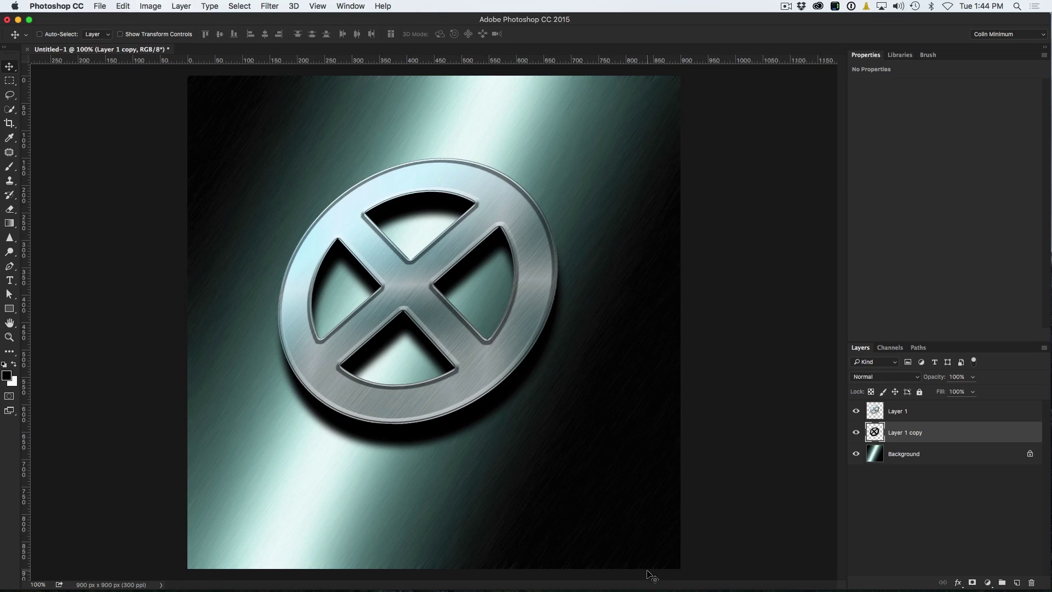
left_click_drag(926, 382, 927, 381)
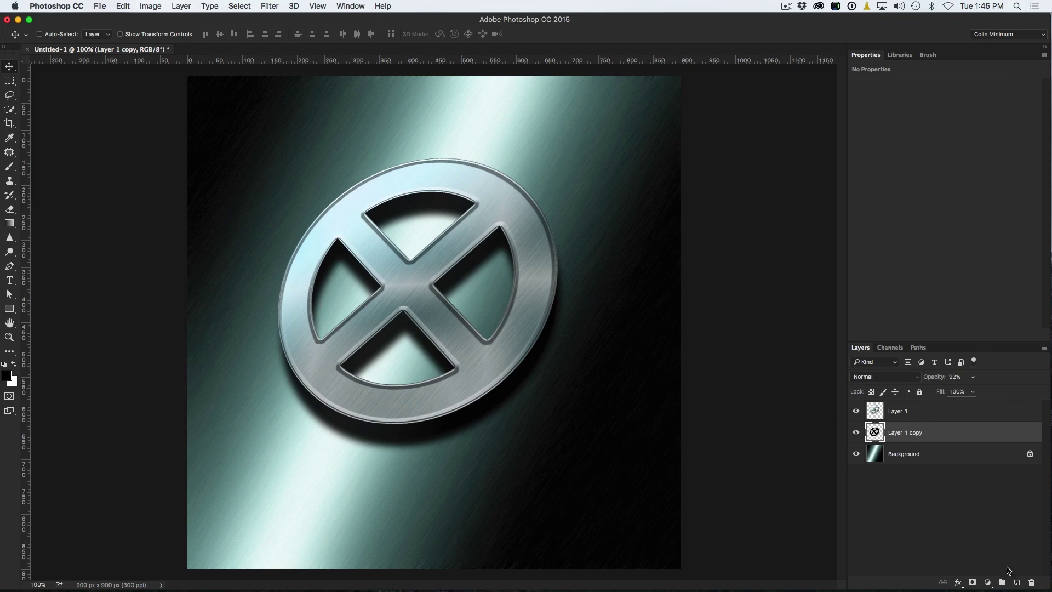
Add a new layer above Layer 1 and name it glint
left_click(1017, 582)
mouse_move(942, 434)
left_mouse_down()
mouse_move(934, 404)
mouse_move(946, 417)
left_mouse_up()
double_click(902, 411)
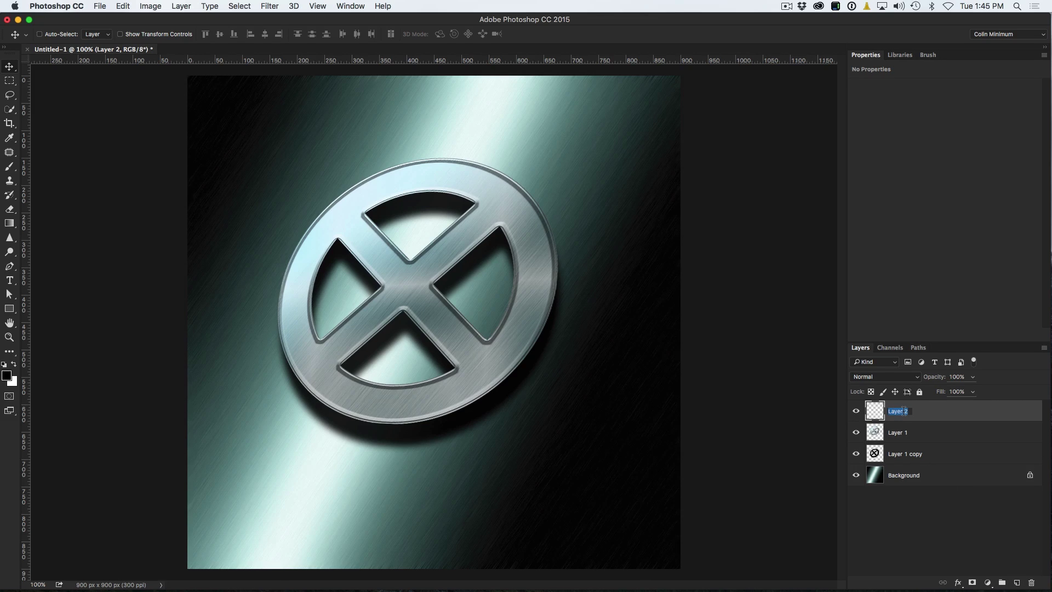
type("glint")
key("Return")
Set up a white Brush at 100% opacity with a size of 31 px and 0% hardness
left_click(14, 364)
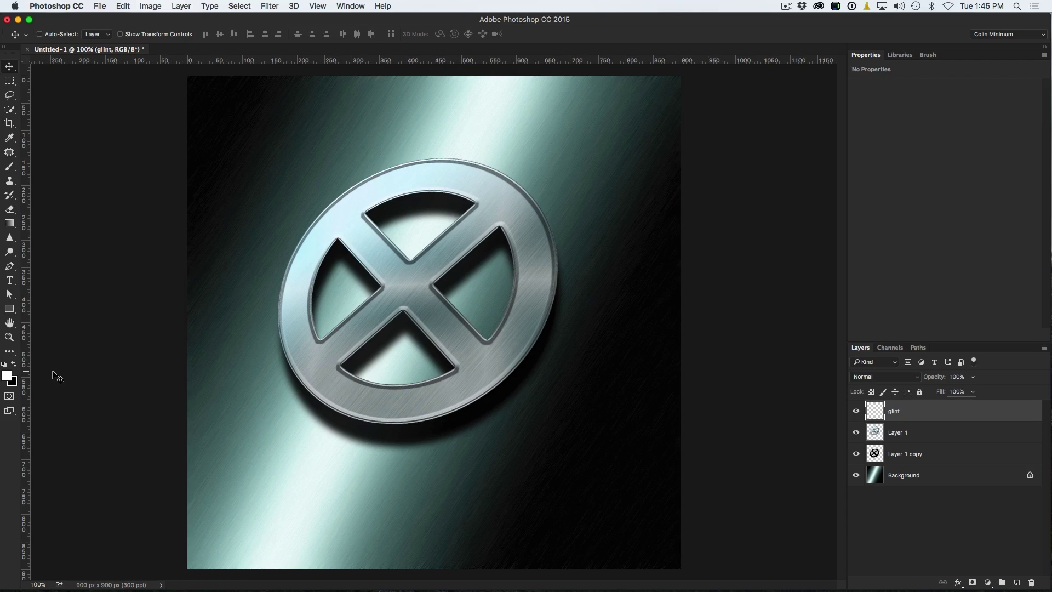
left_click(11, 171)
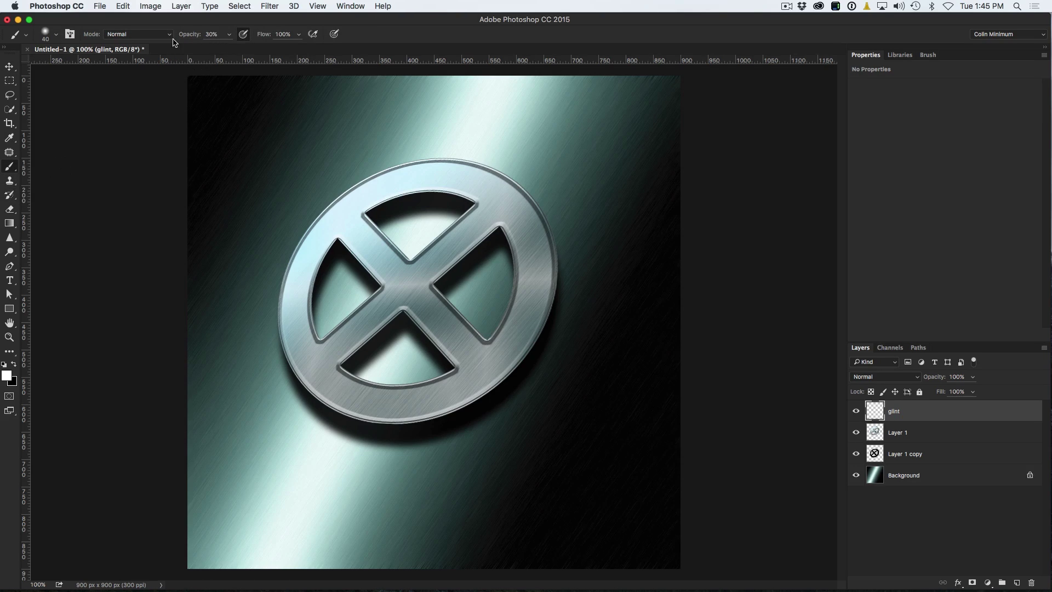
left_click_drag(186, 35, 472, 38)
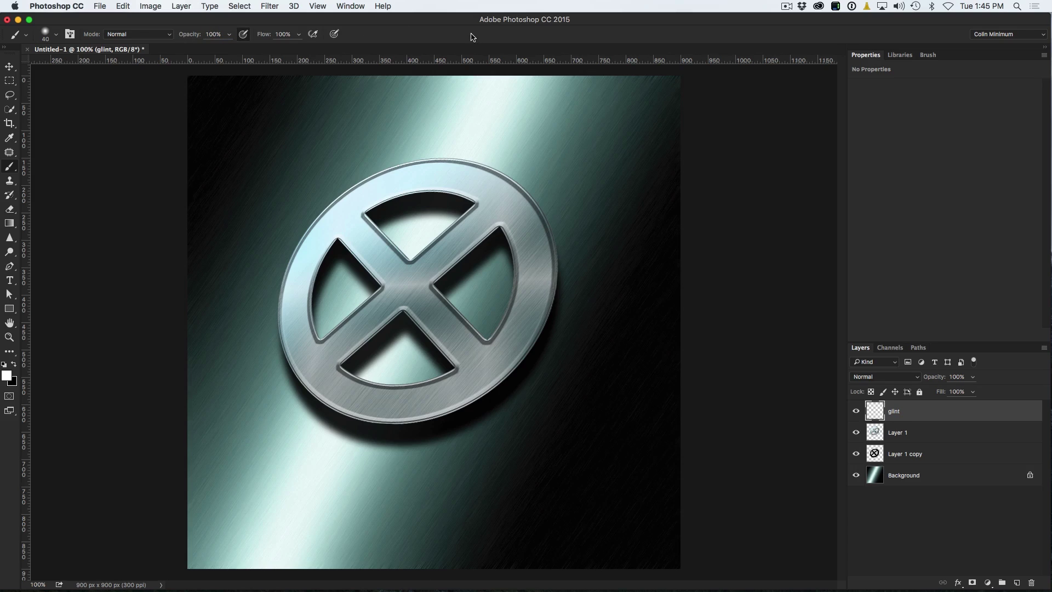
left_click(56, 35)
mouse_move(74, 70)
left_mouse_down()
mouse_move(113, 95)
mouse_move(39, 101)
left_mouse_up()
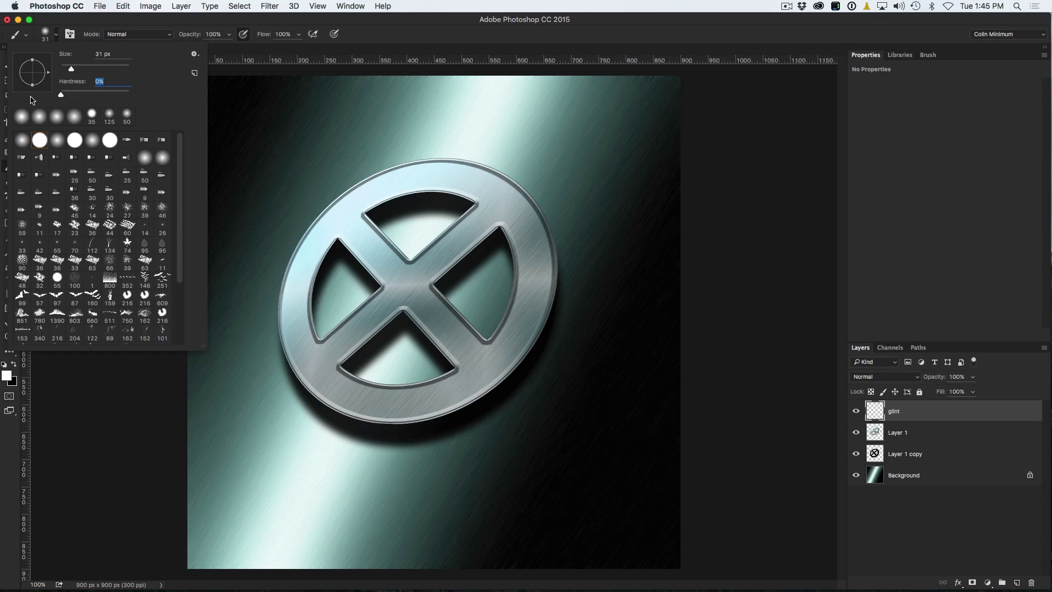
left_click(201, 25)
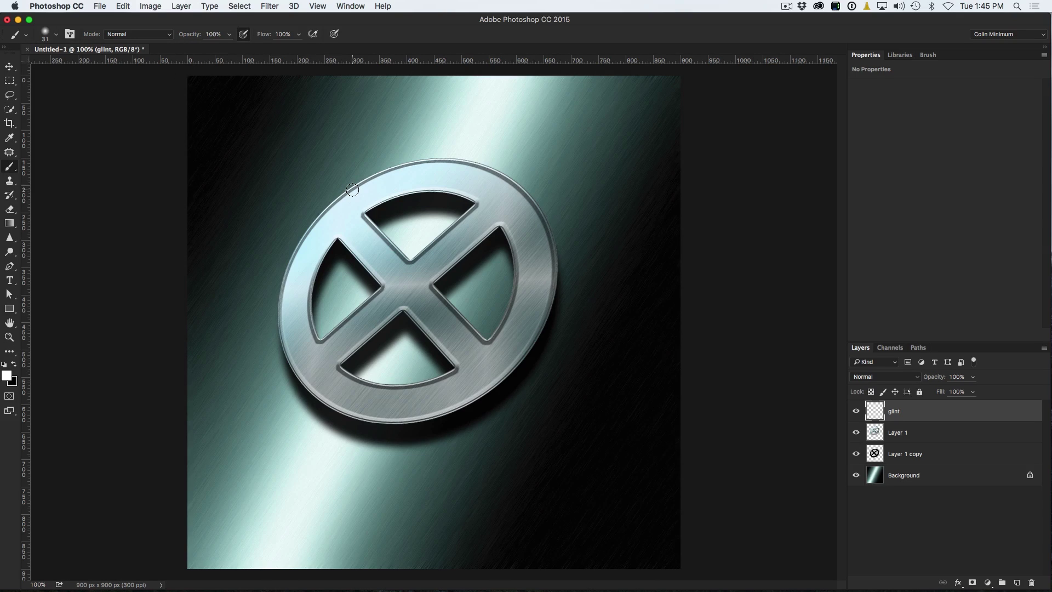
Paint small white glints along the emblem's bevelled edges and cutout corners with the brush reduced to 15 px
key("bracketleft")
key("bracketleft")
left_click_drag(361, 217, 367, 226)
key("super+alt+z")
key("super+alt+z")
left_click_drag(365, 216, 381, 234)
left_click_drag(308, 316, 310, 321)
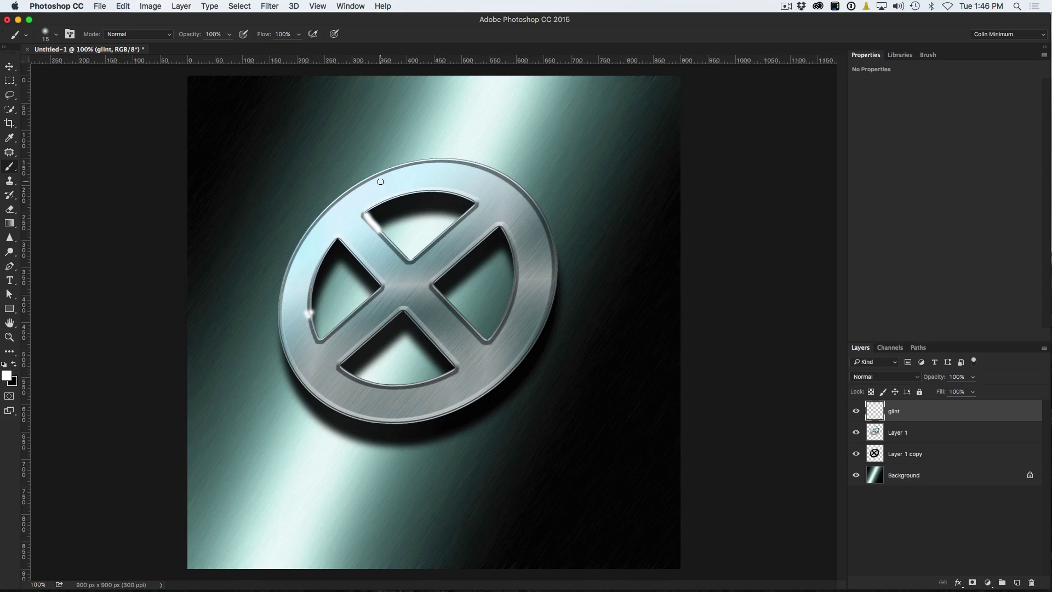
mouse_move(379, 175)
left_mouse_down()
mouse_move(370, 179)
mouse_move(384, 172)
left_mouse_up()
left_click_drag(376, 384, 385, 387)
Apply a Gaussian Blur with a 1.9-pixel radius to the glint layer
left_click(269, 6)
mouse_move(281, 141)
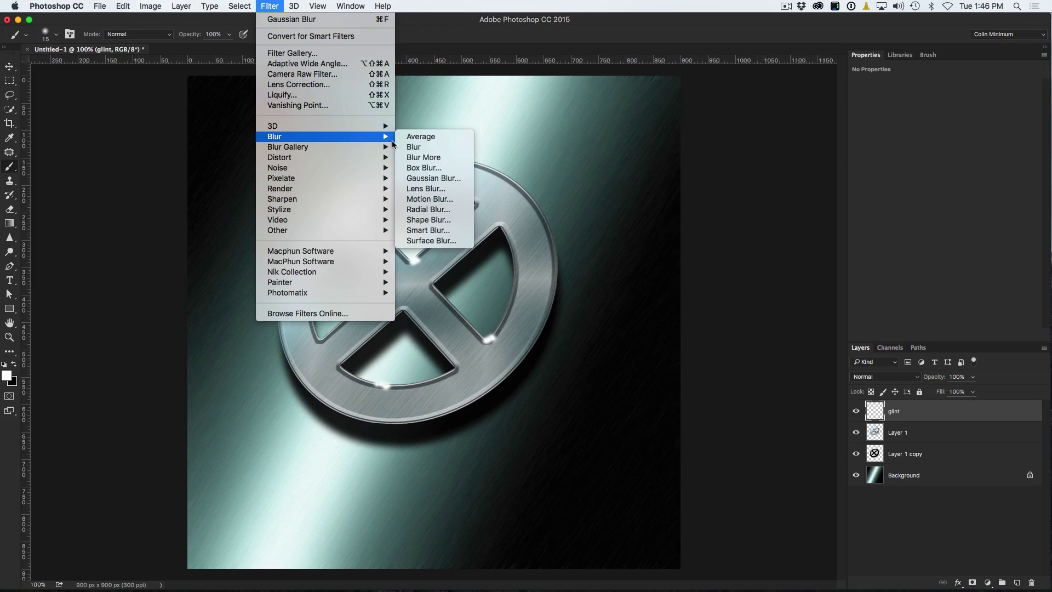
left_click(454, 176)
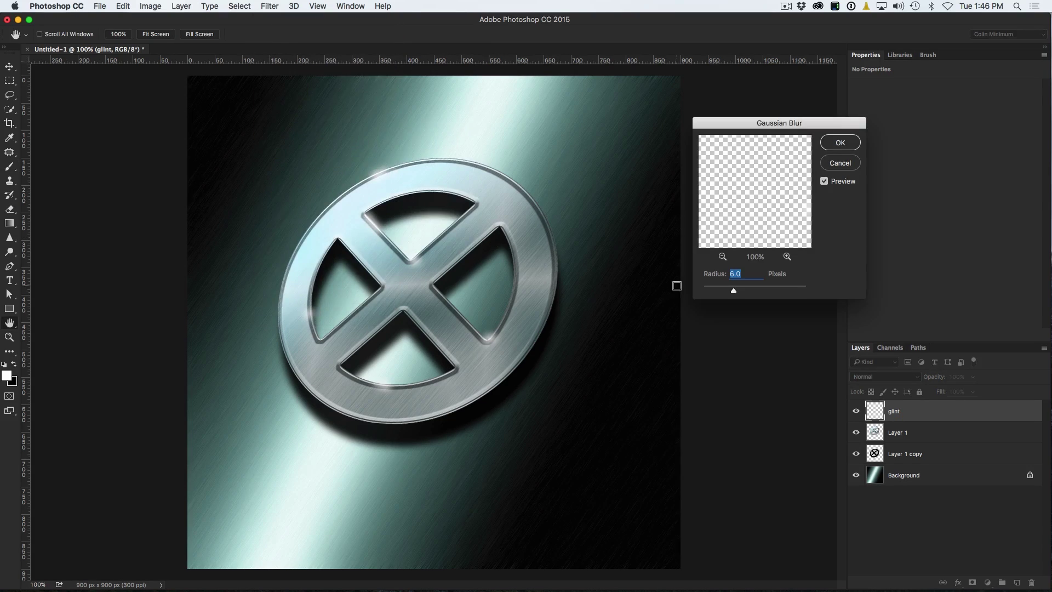
mouse_move(734, 291)
left_mouse_down()
mouse_move(671, 296)
mouse_move(714, 291)
left_mouse_up()
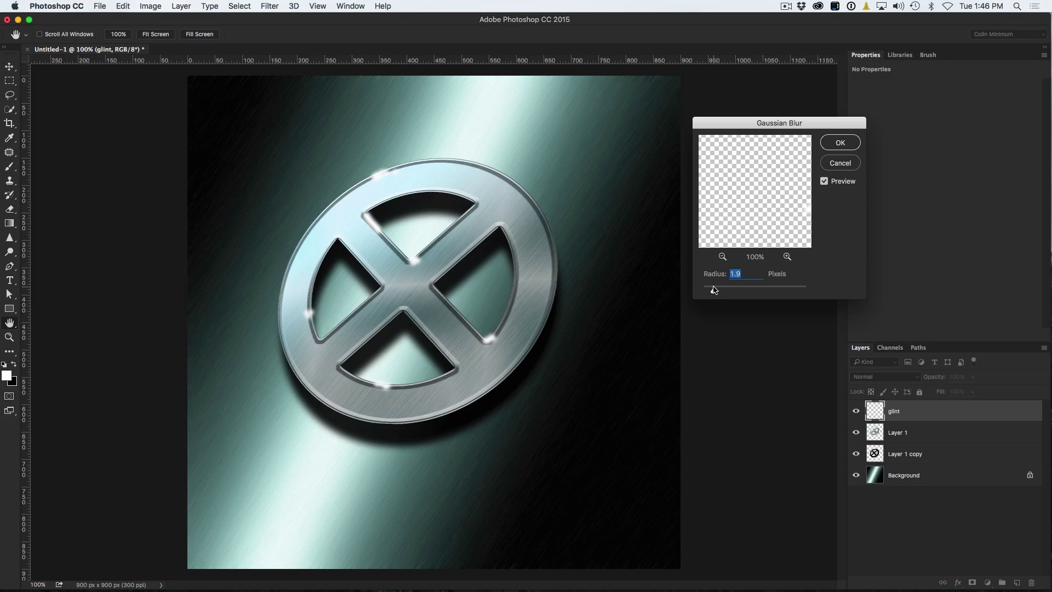
left_click(841, 143)
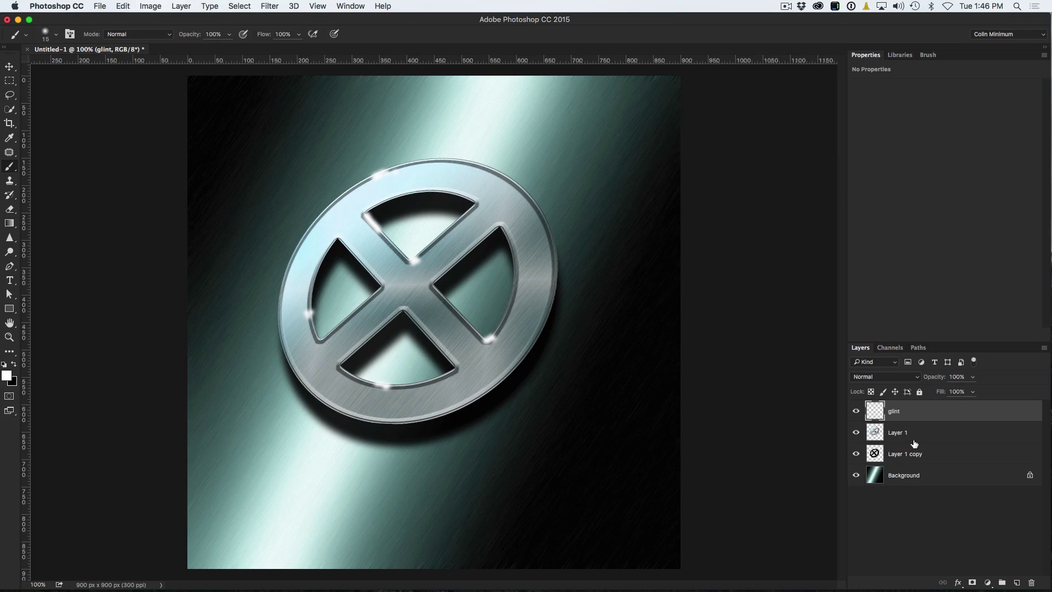
Duplicate the glint layer and apply a 7.4-pixel Gaussian Blur to the original glint layer beneath the copy
key("super+j")
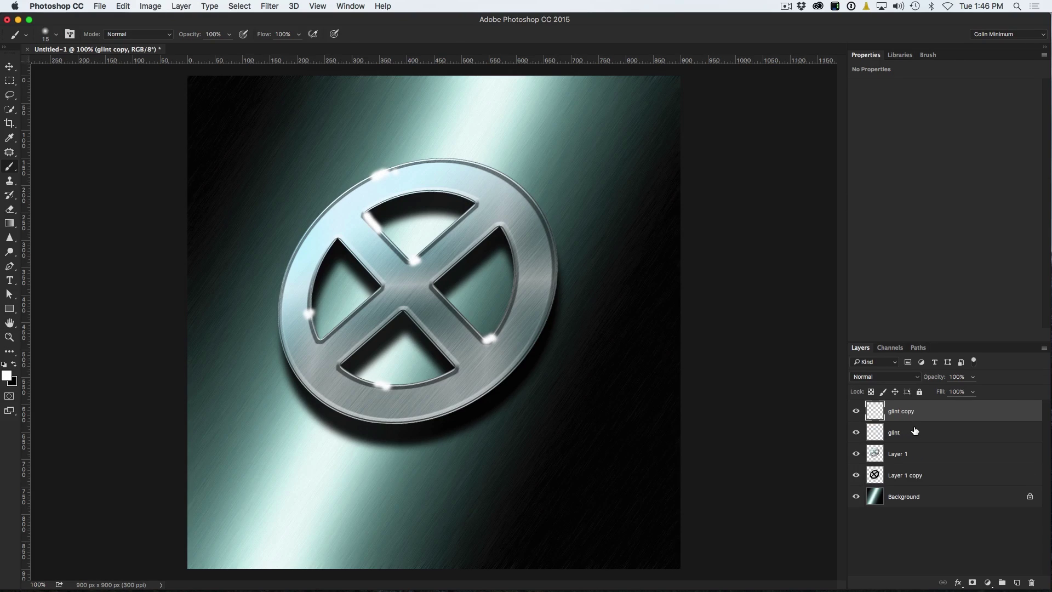
left_click(911, 433)
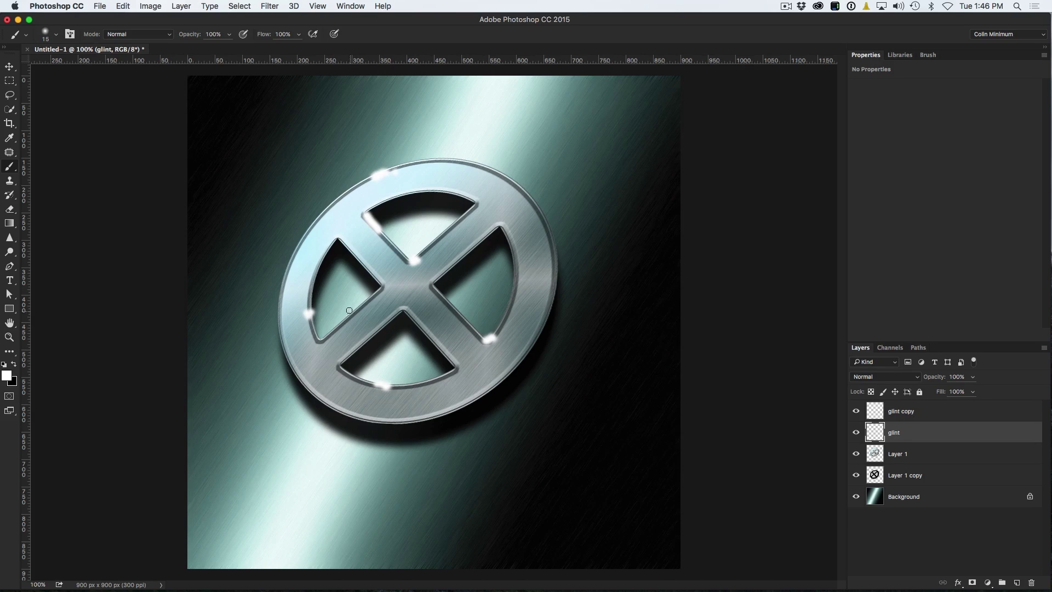
left_click(265, 5)
mouse_move(329, 136)
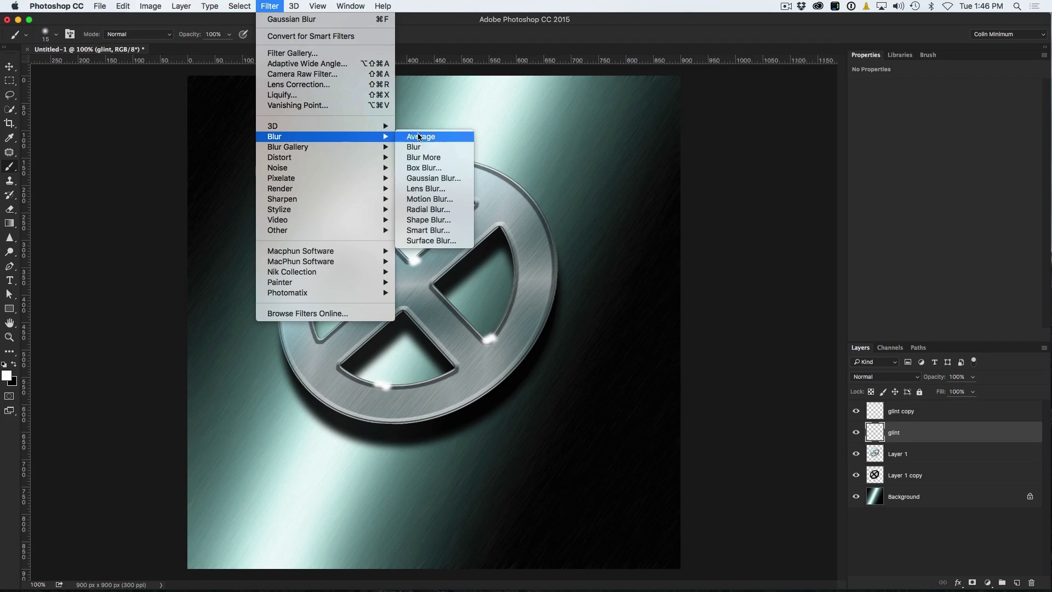
left_click(430, 178)
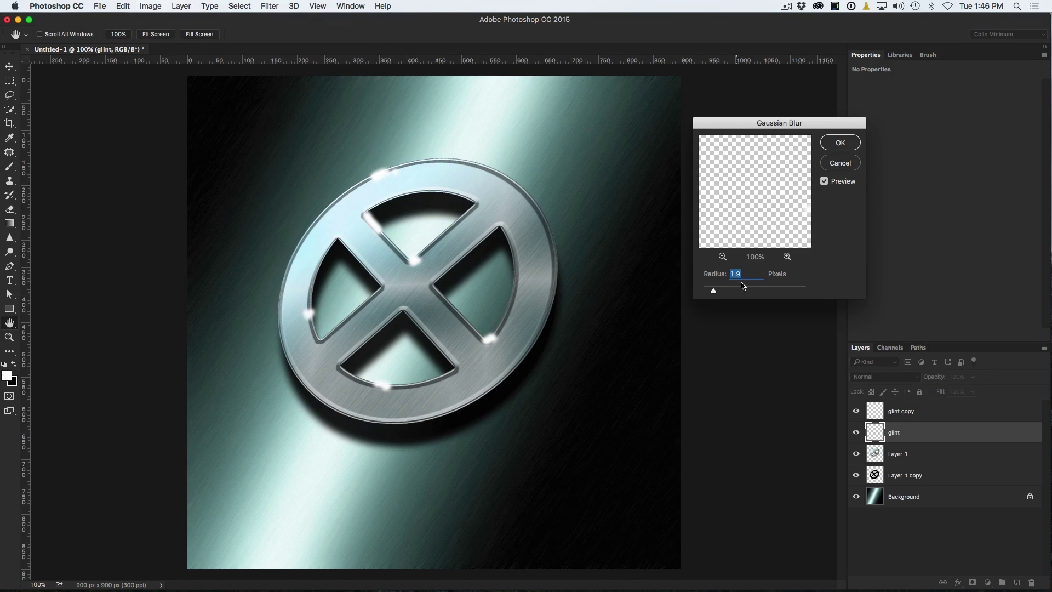
left_click_drag(718, 289, 739, 292)
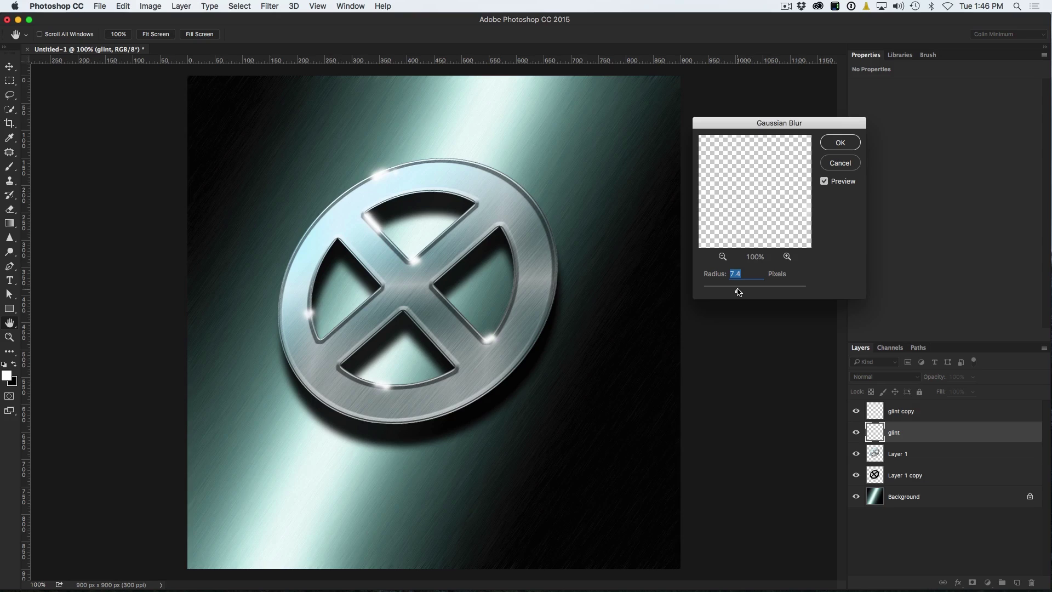
left_click(833, 145)
key("b")
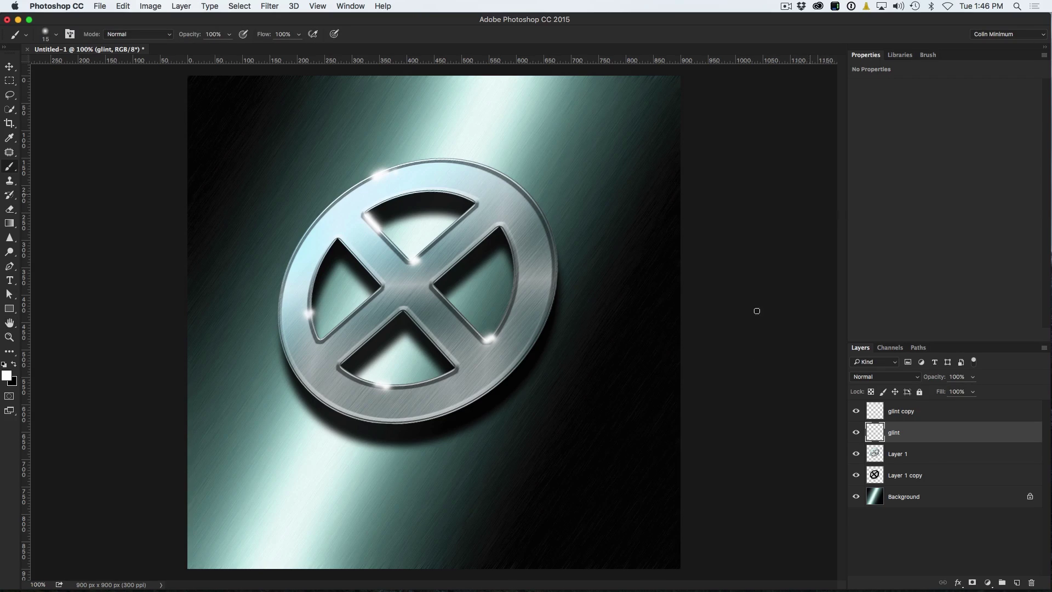
Lower the glint copy layer's opacity to 94%
left_click(900, 414)
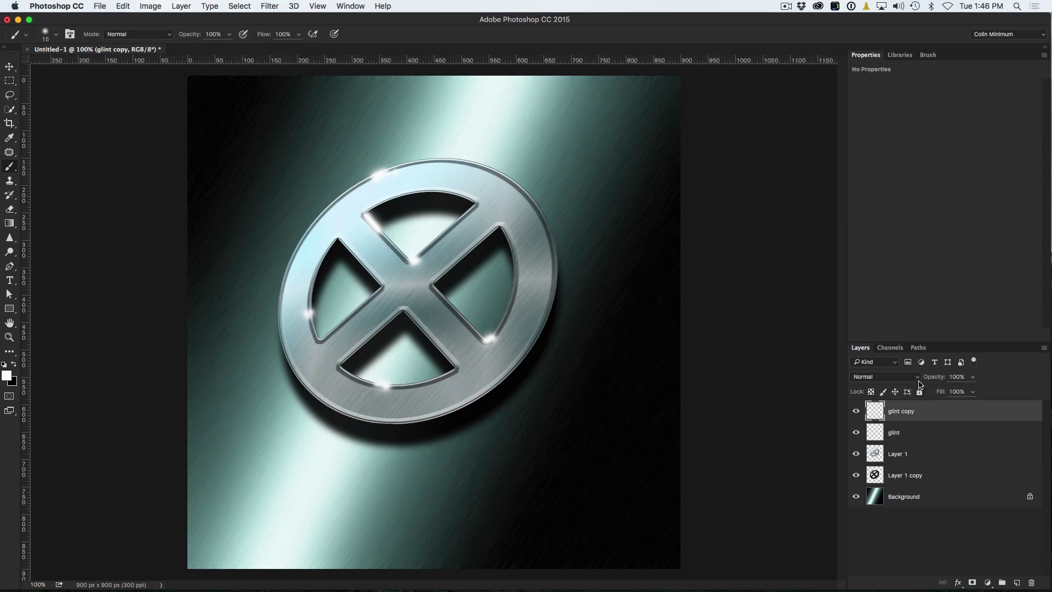
left_click_drag(933, 378, 928, 378)
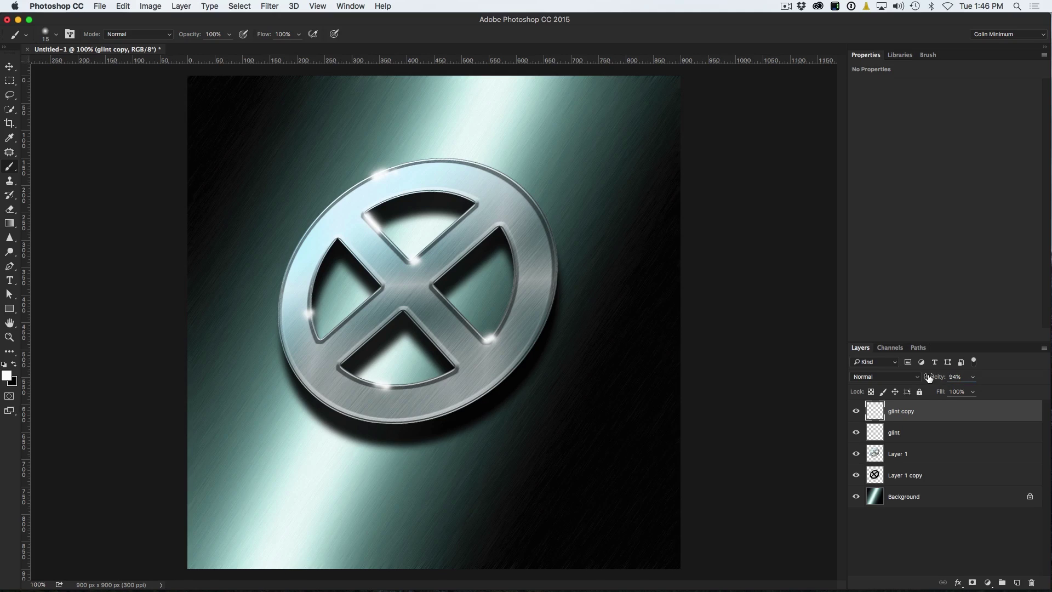